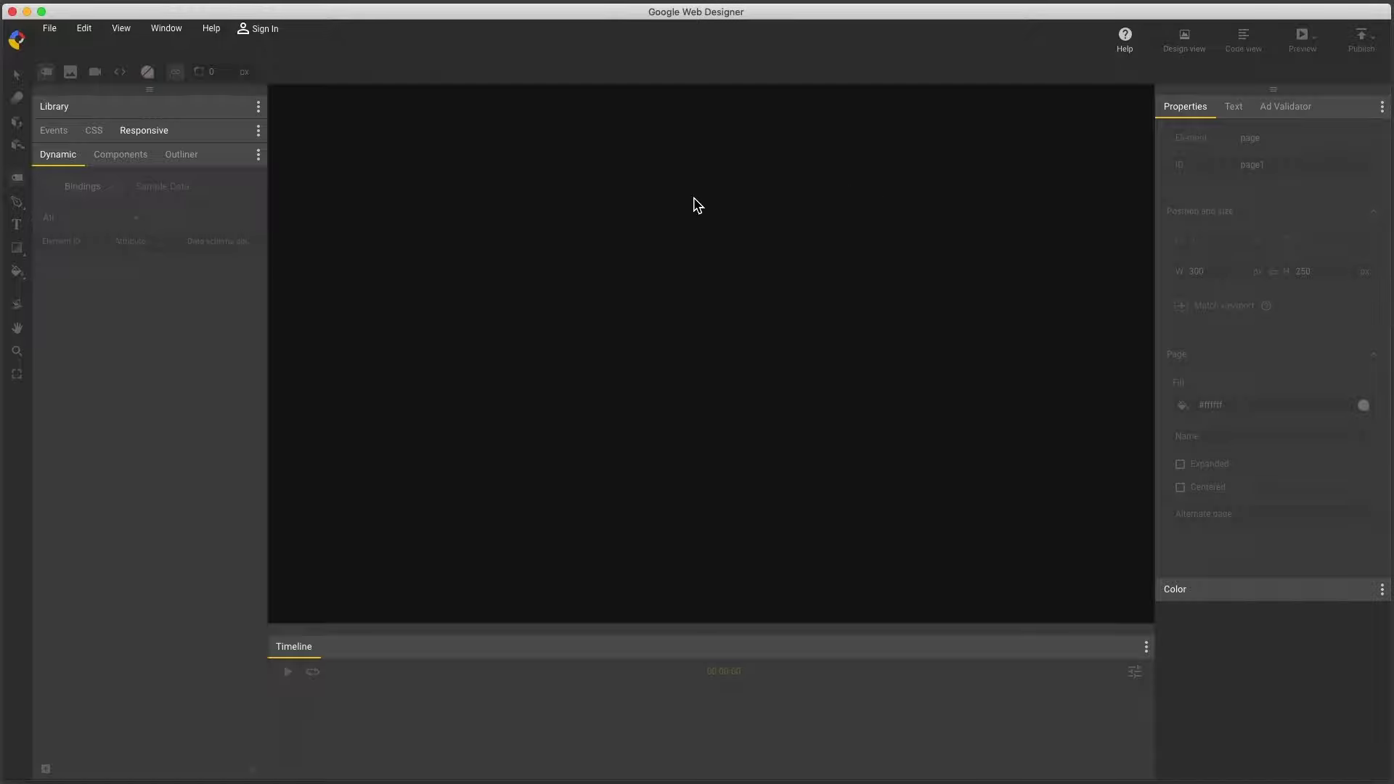
# - Start a new Banner file for the Google Ads environment at 300 x 250, named intro-demo
pyautogui.click(55, 31)
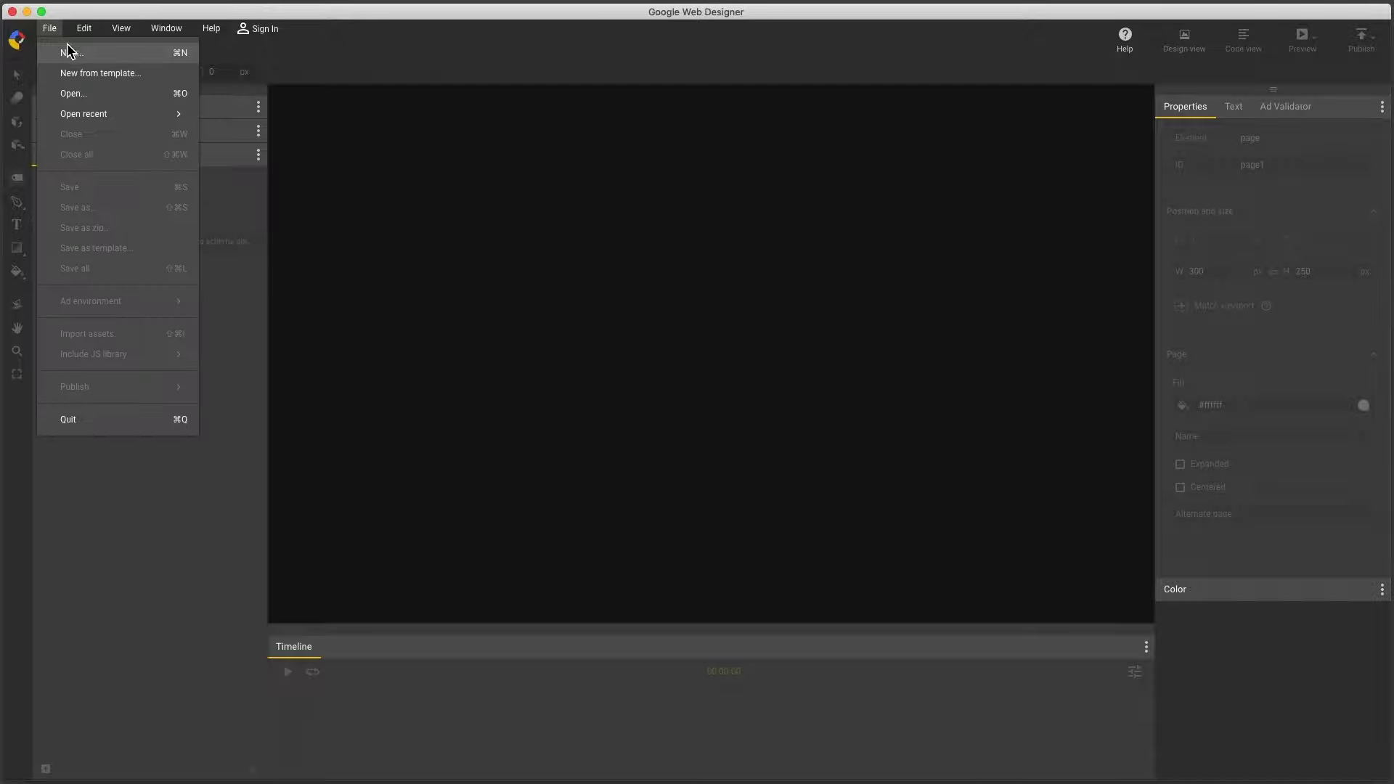
pyautogui.click(71, 51)
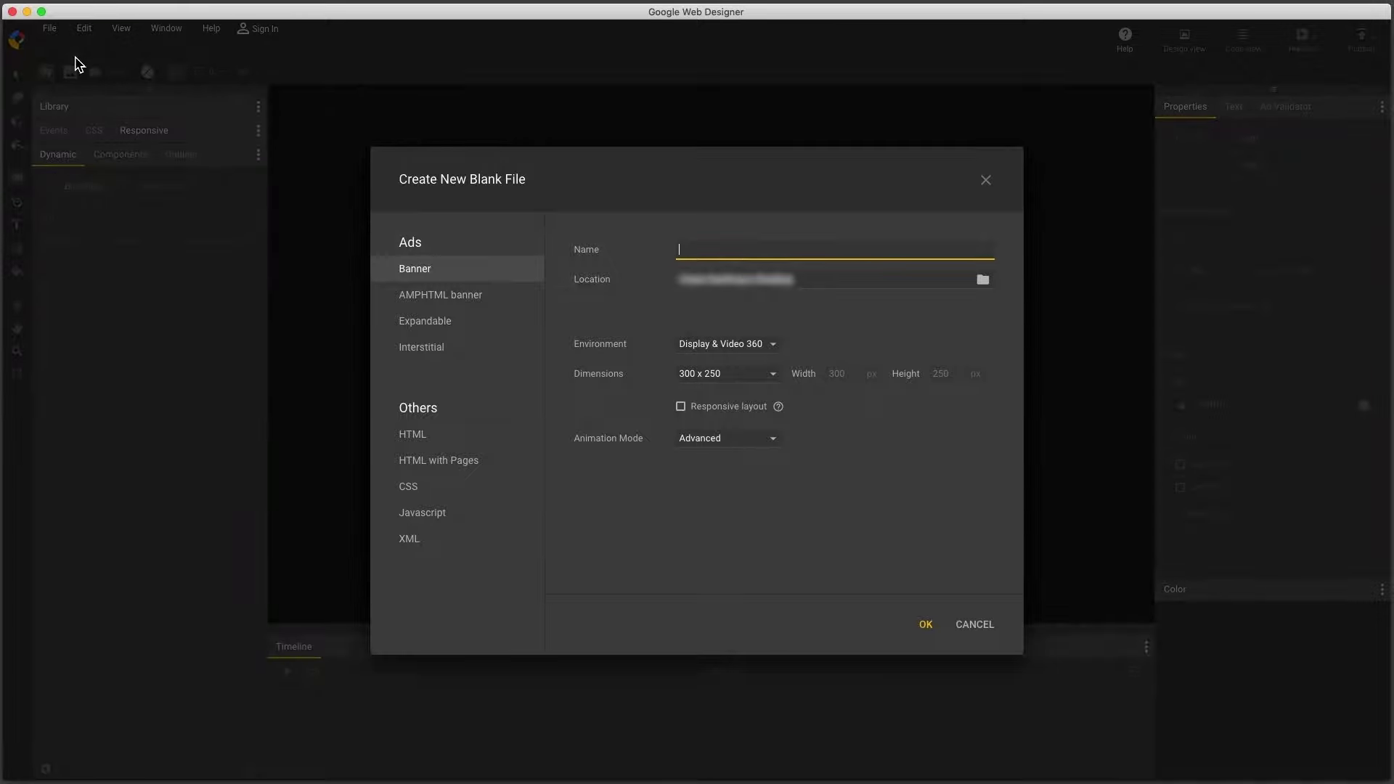
pyautogui.click(759, 354)
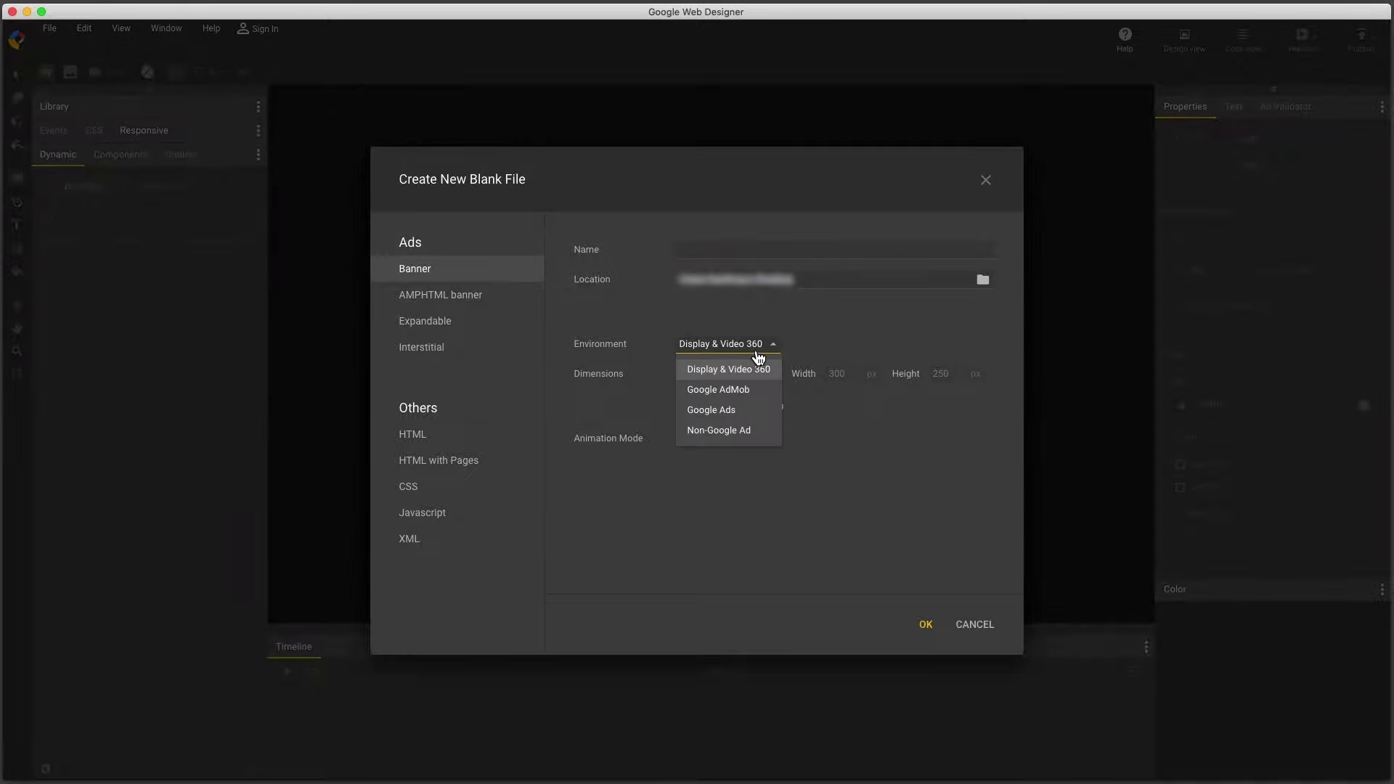
pyautogui.click(738, 410)
pyautogui.click(713, 252)
pyautogui.write('intro')
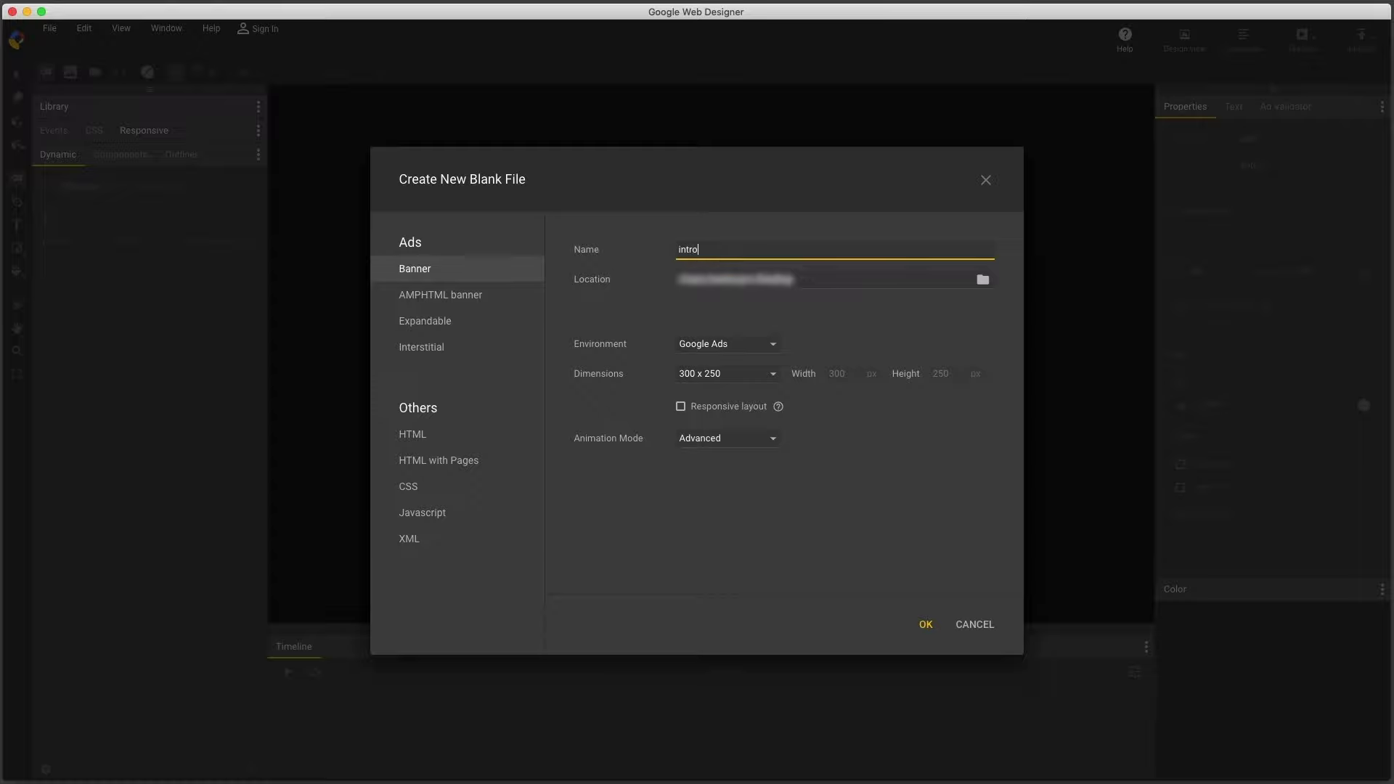
pyautogui.write('-demo')
# - Create the banner and draw a text box near its top reading 'My text'
pyautogui.click(930, 630)
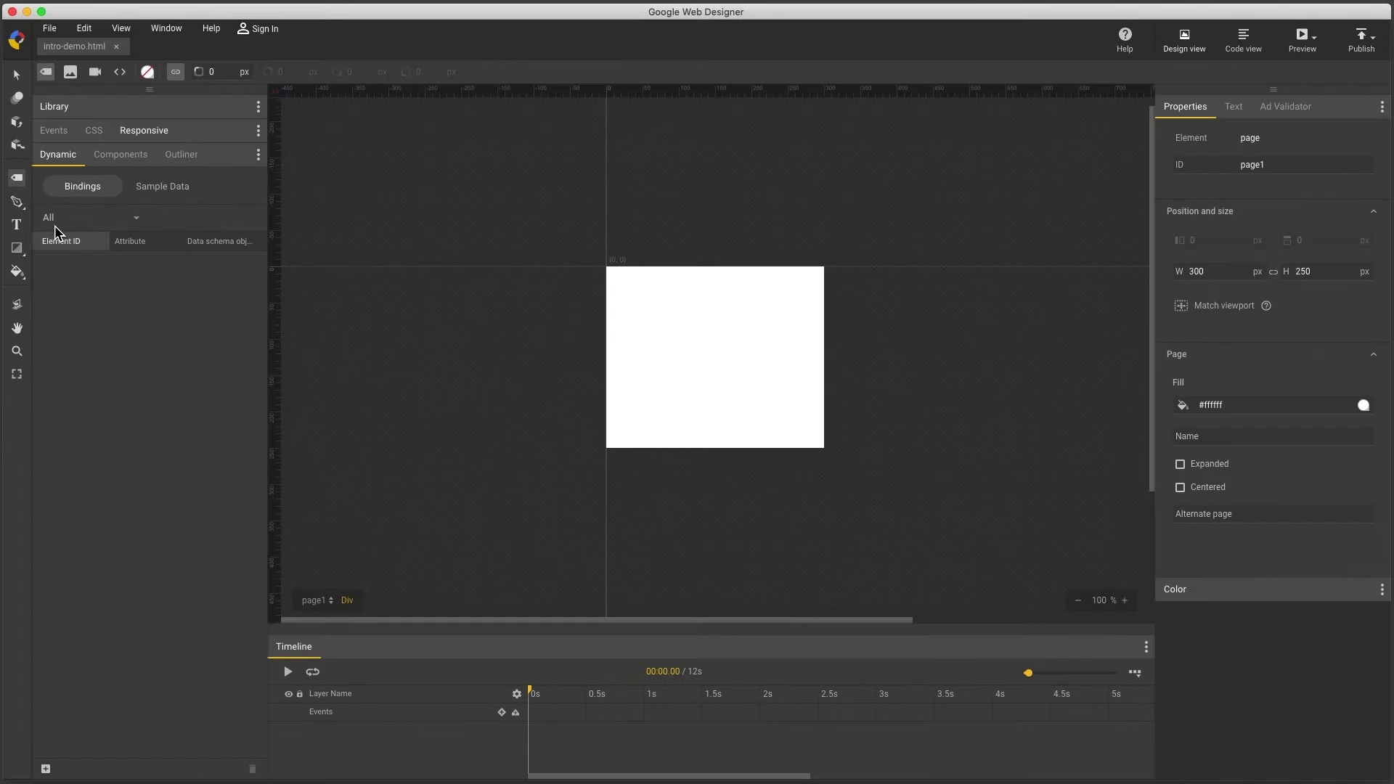
pyautogui.click(17, 224)
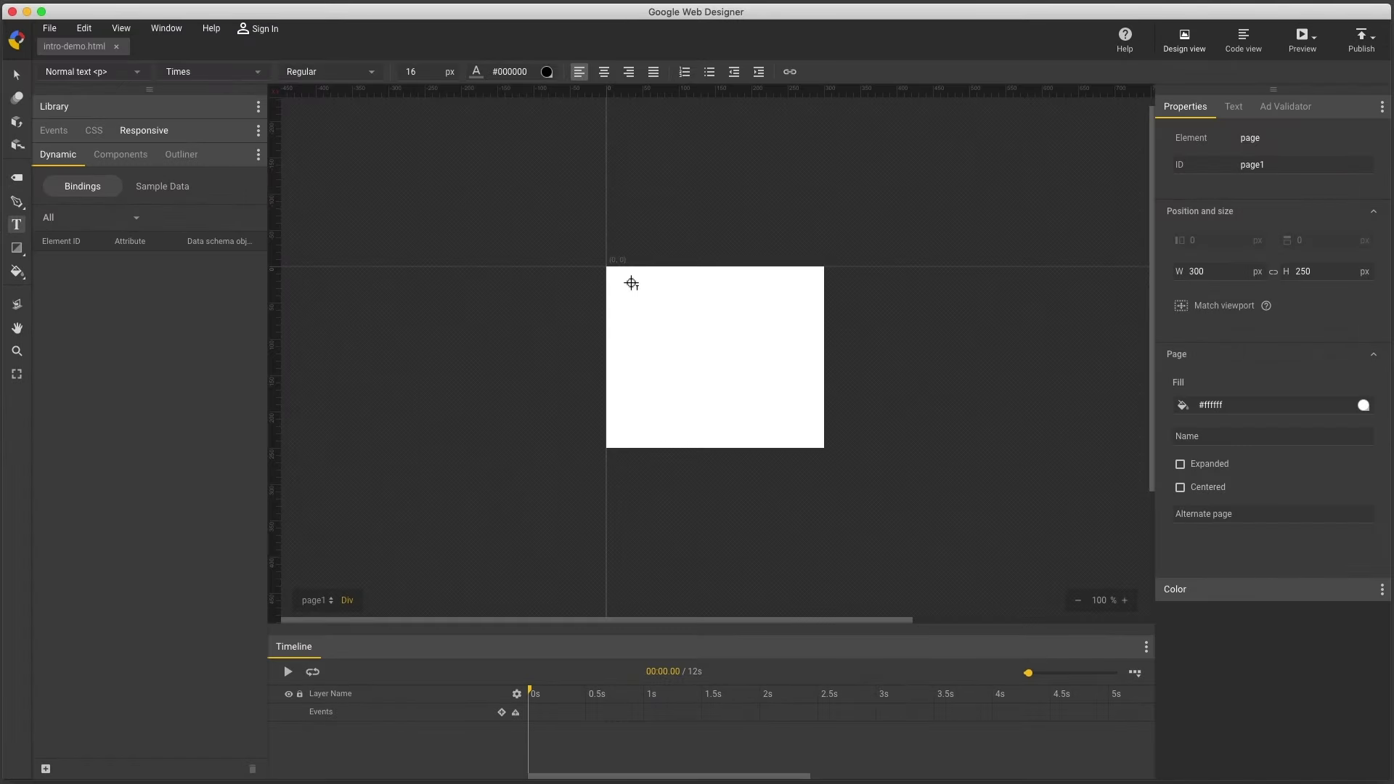
pyautogui.moveTo(629, 281); pyautogui.dragTo(802, 339)
pyautogui.write('My tex')
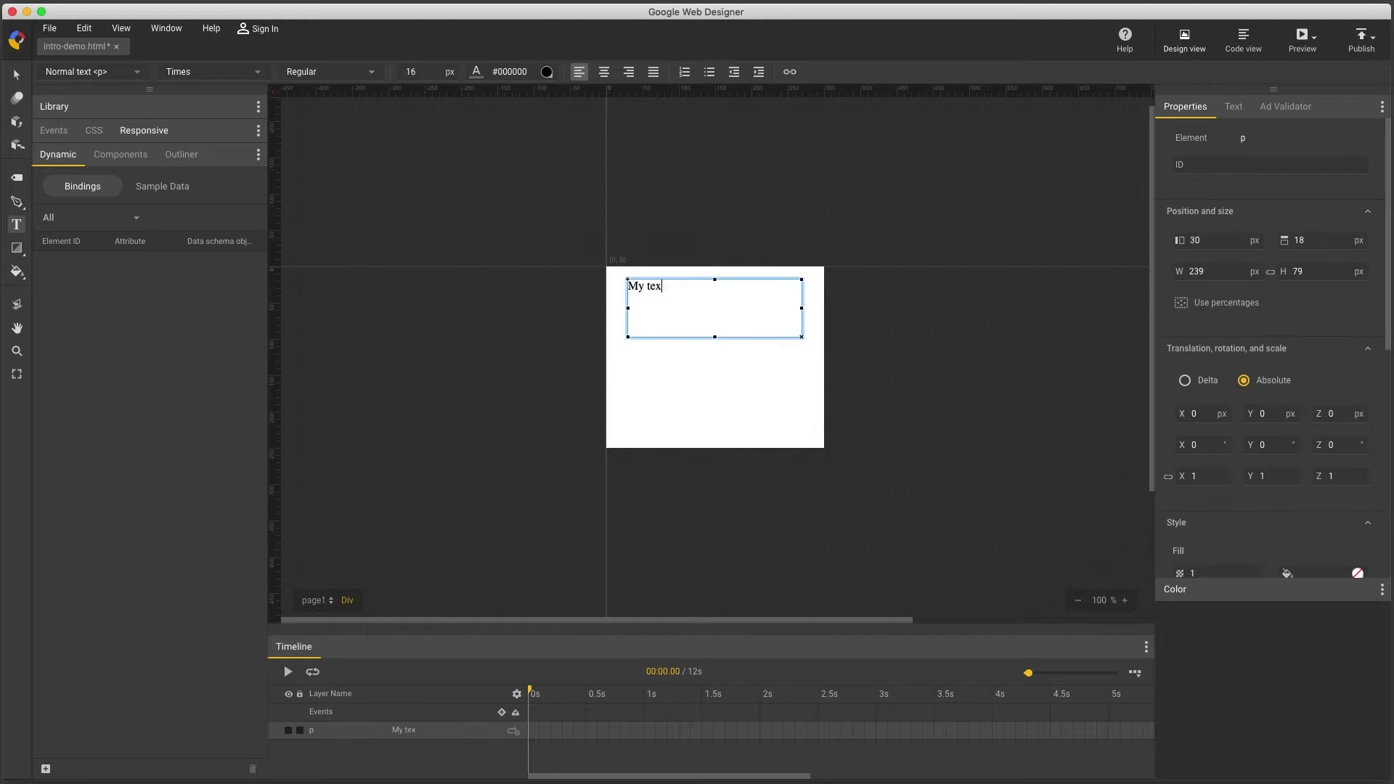
pyautogui.write('t')
# - Rename the text box's layer to item-title-txt
pyautogui.click(410, 731)
pyautogui.doubleClick(413, 731)
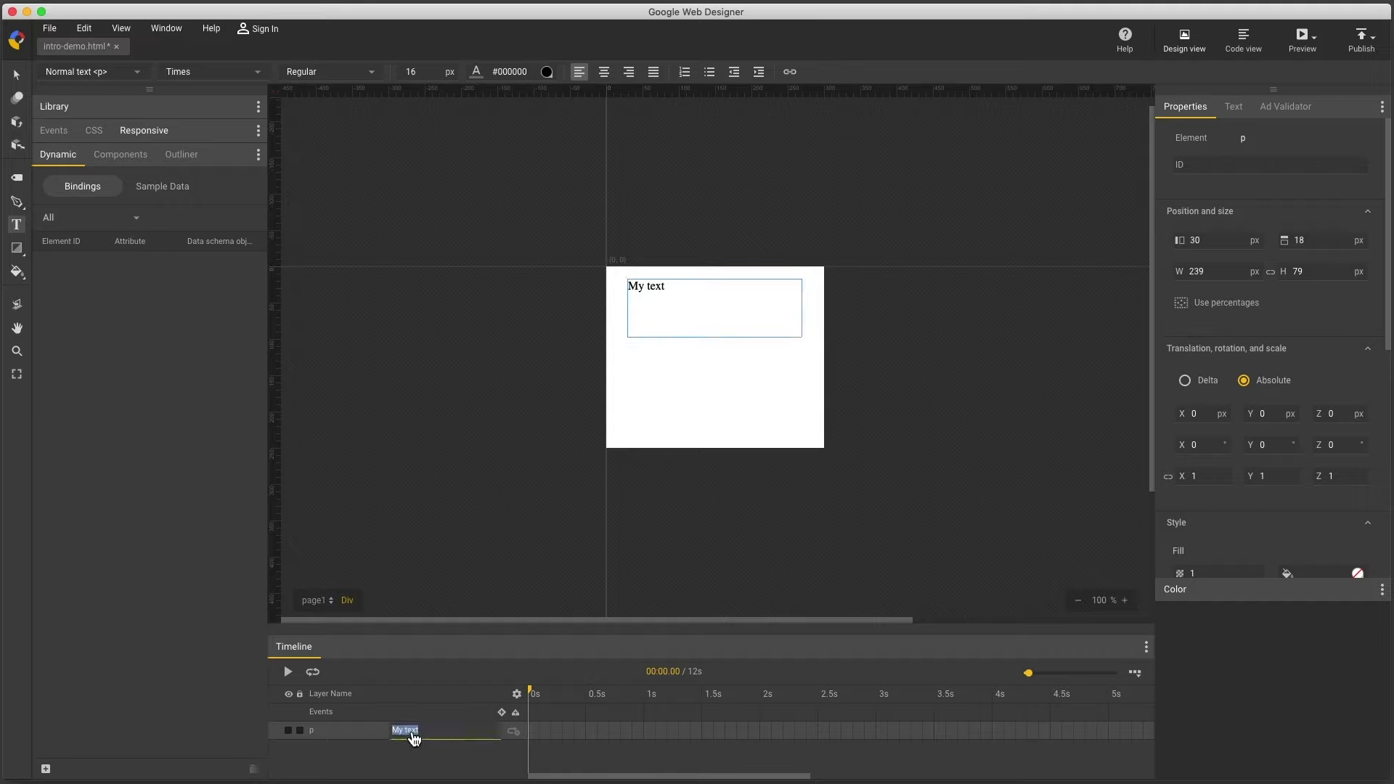
pyautogui.write('item-title-tx')
pyautogui.press('Return')
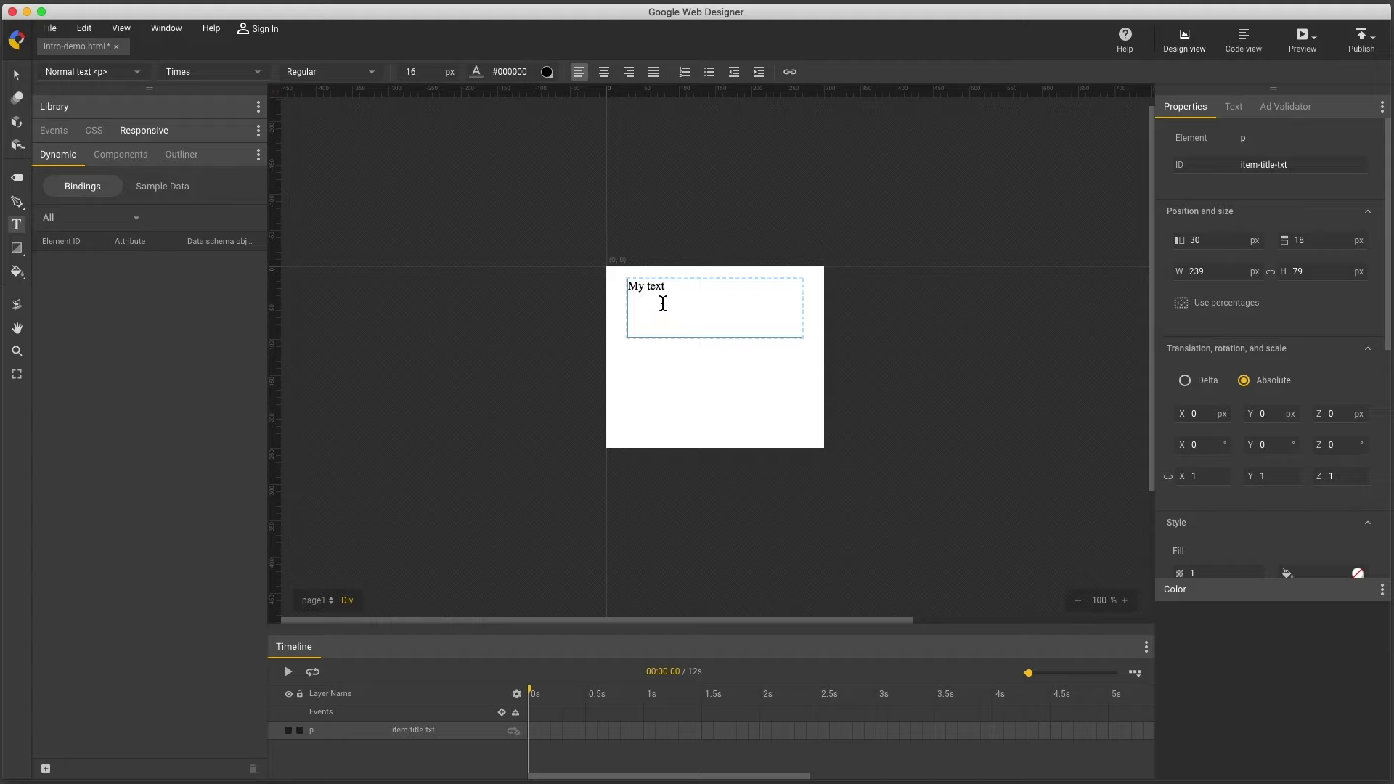
# - Open Dynamic bindings for the item-title-txt text box and list the available data schemas
pyautogui.rightClick(654, 295)
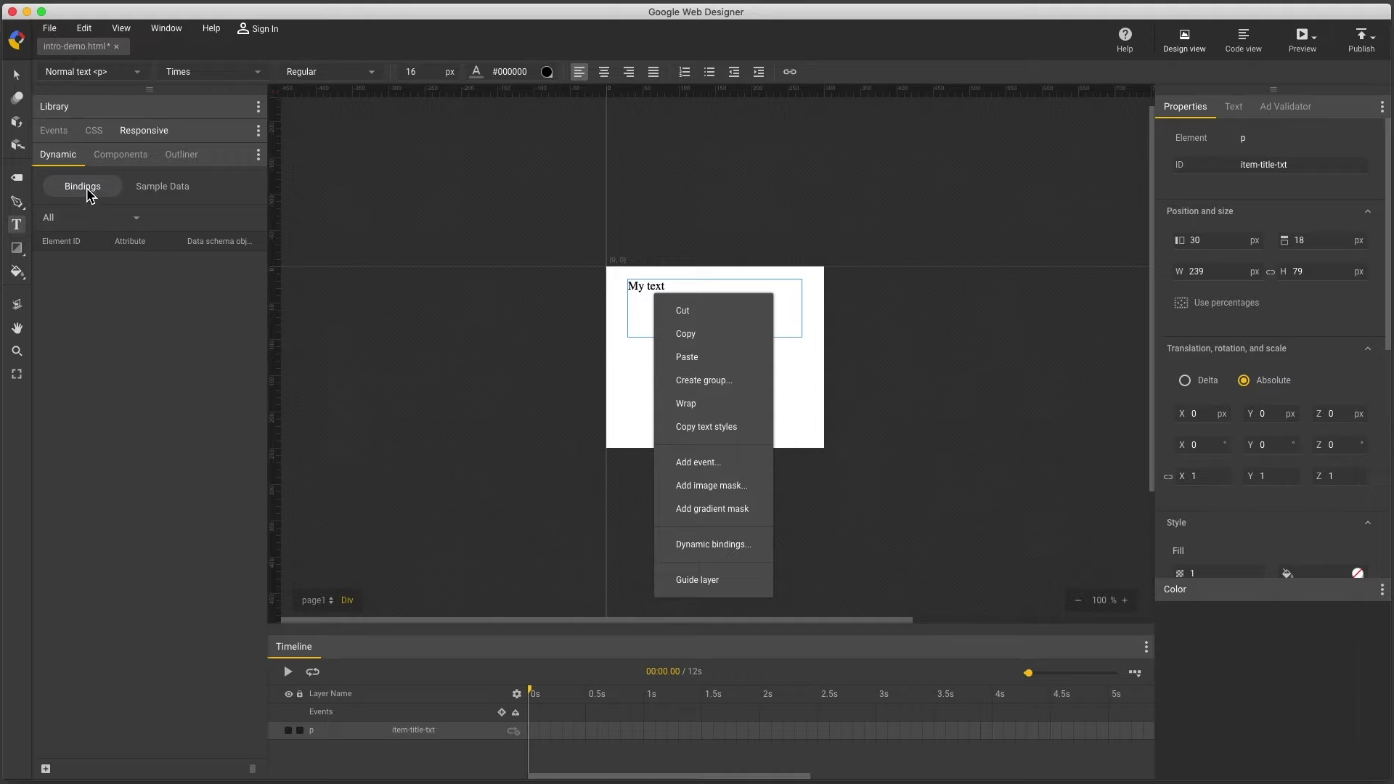
pyautogui.click(46, 768)
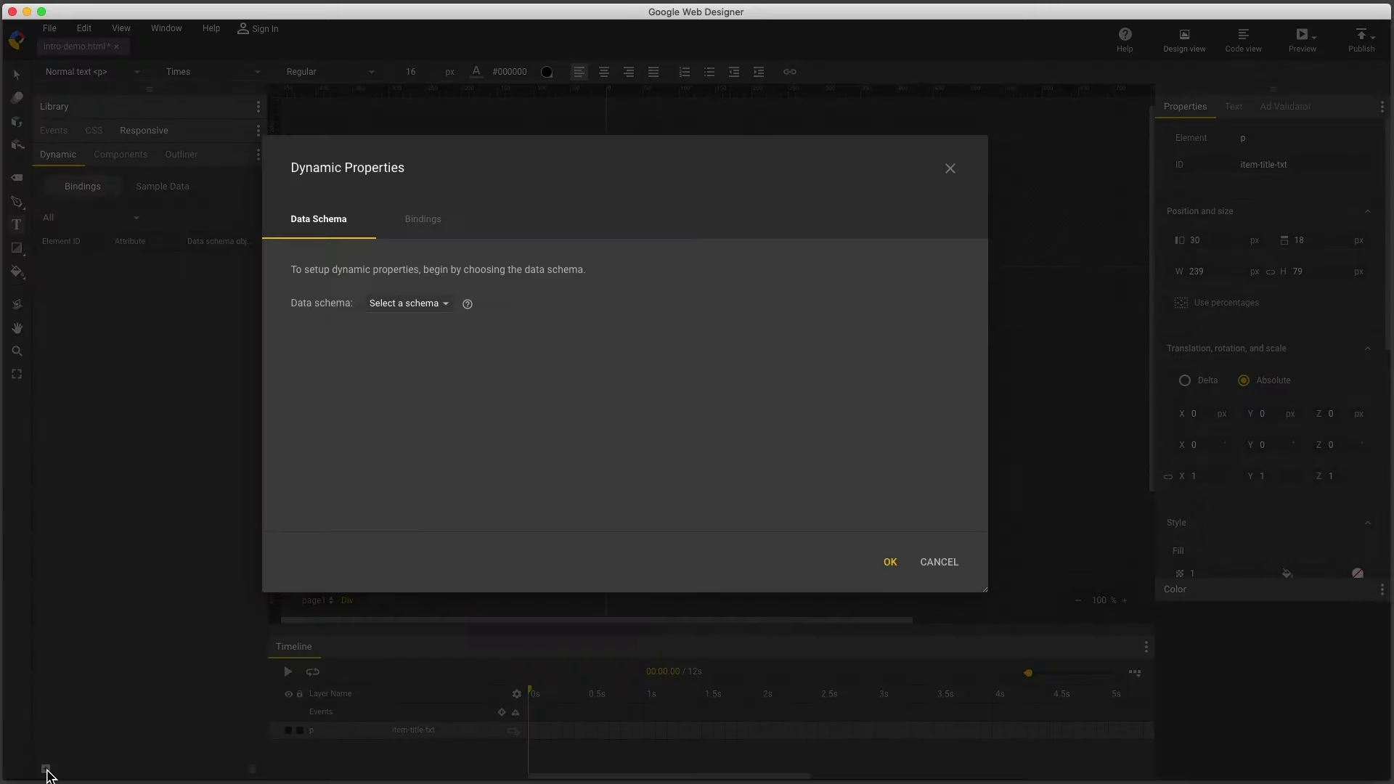
pyautogui.click(429, 311)
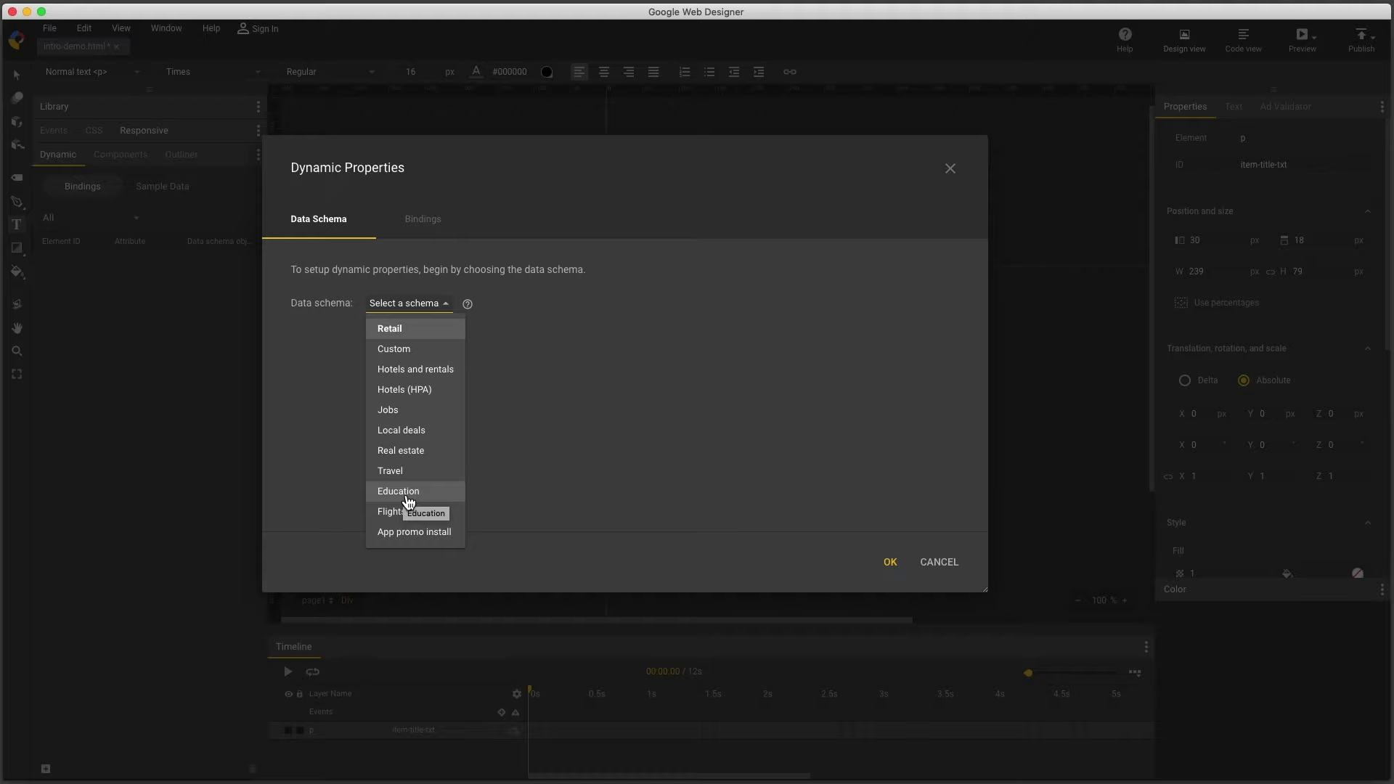
# - Choose the Custom schema and target the Text content of item-title-txt
pyautogui.click(405, 350)
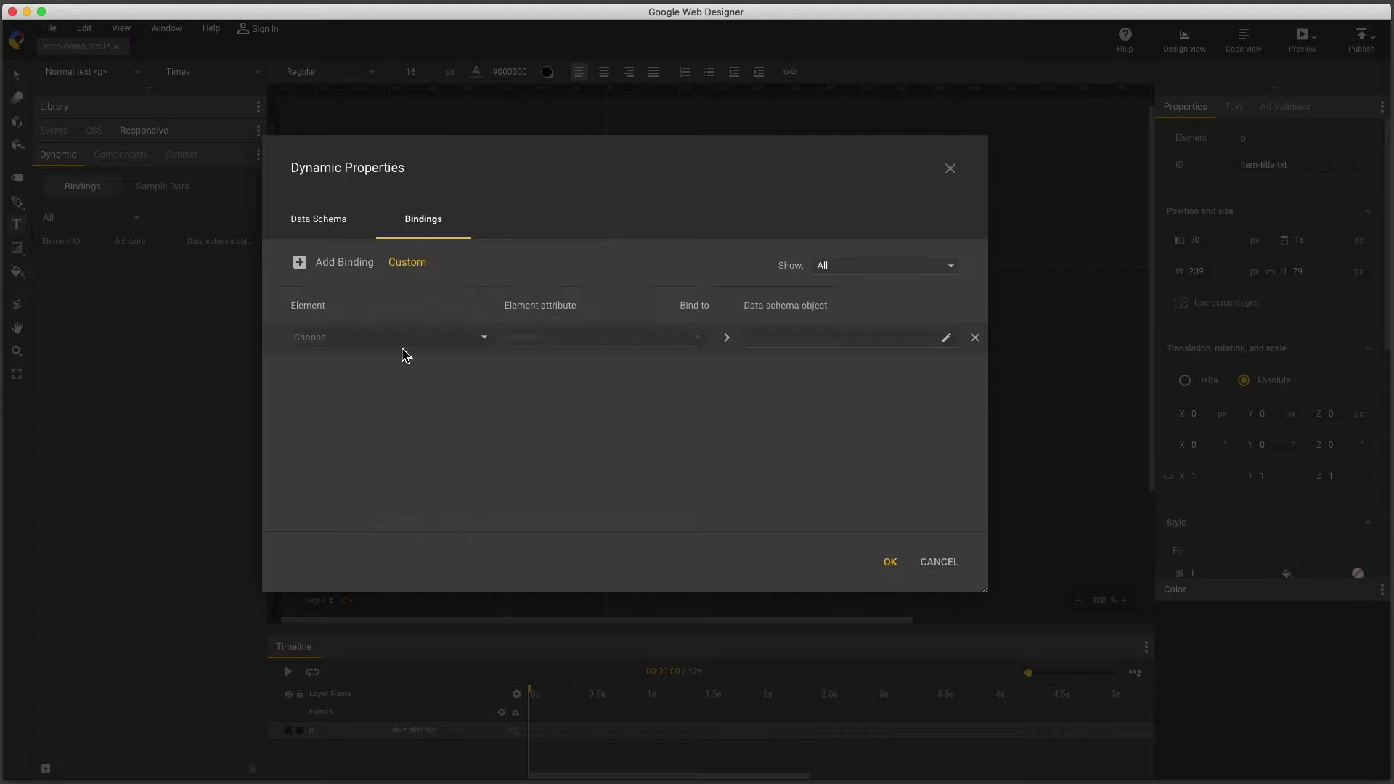
pyautogui.click(404, 338)
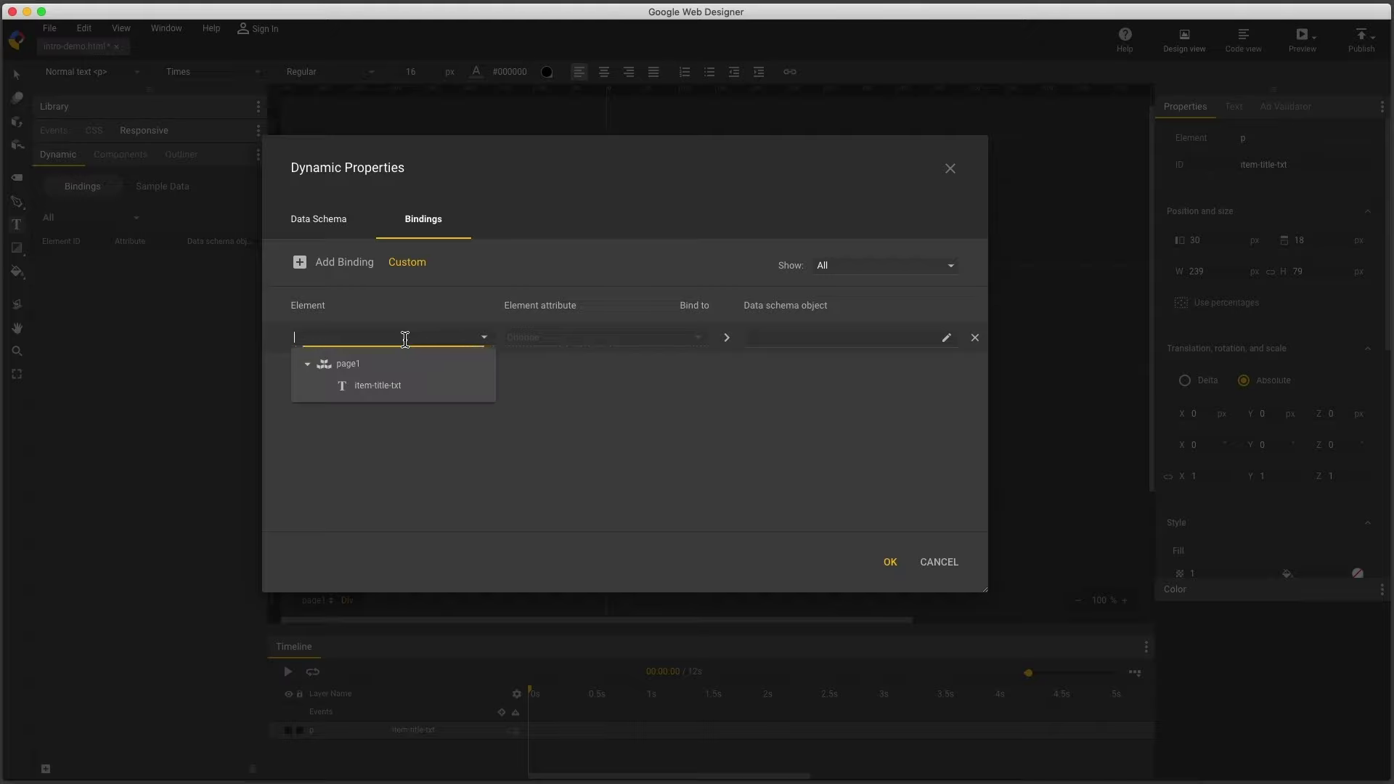
pyautogui.click(392, 386)
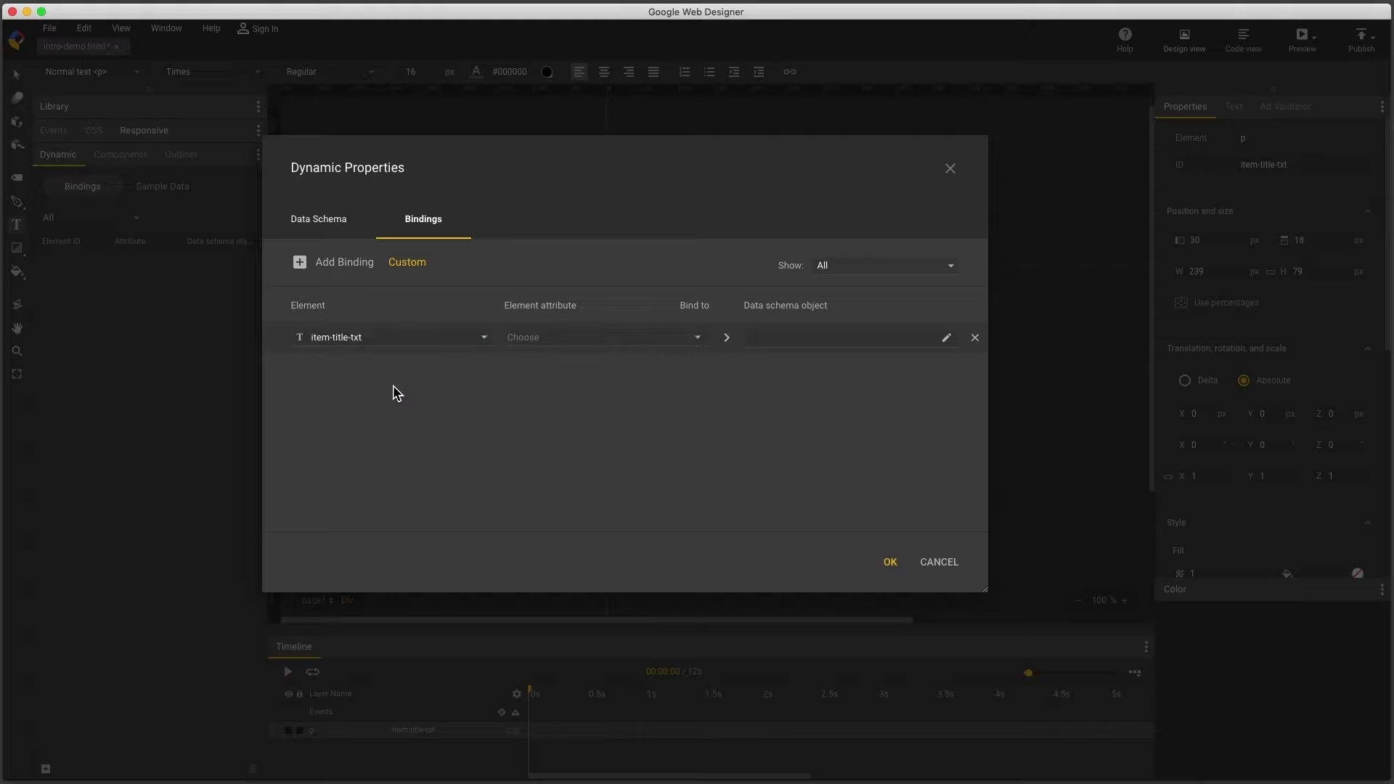
pyautogui.click(557, 338)
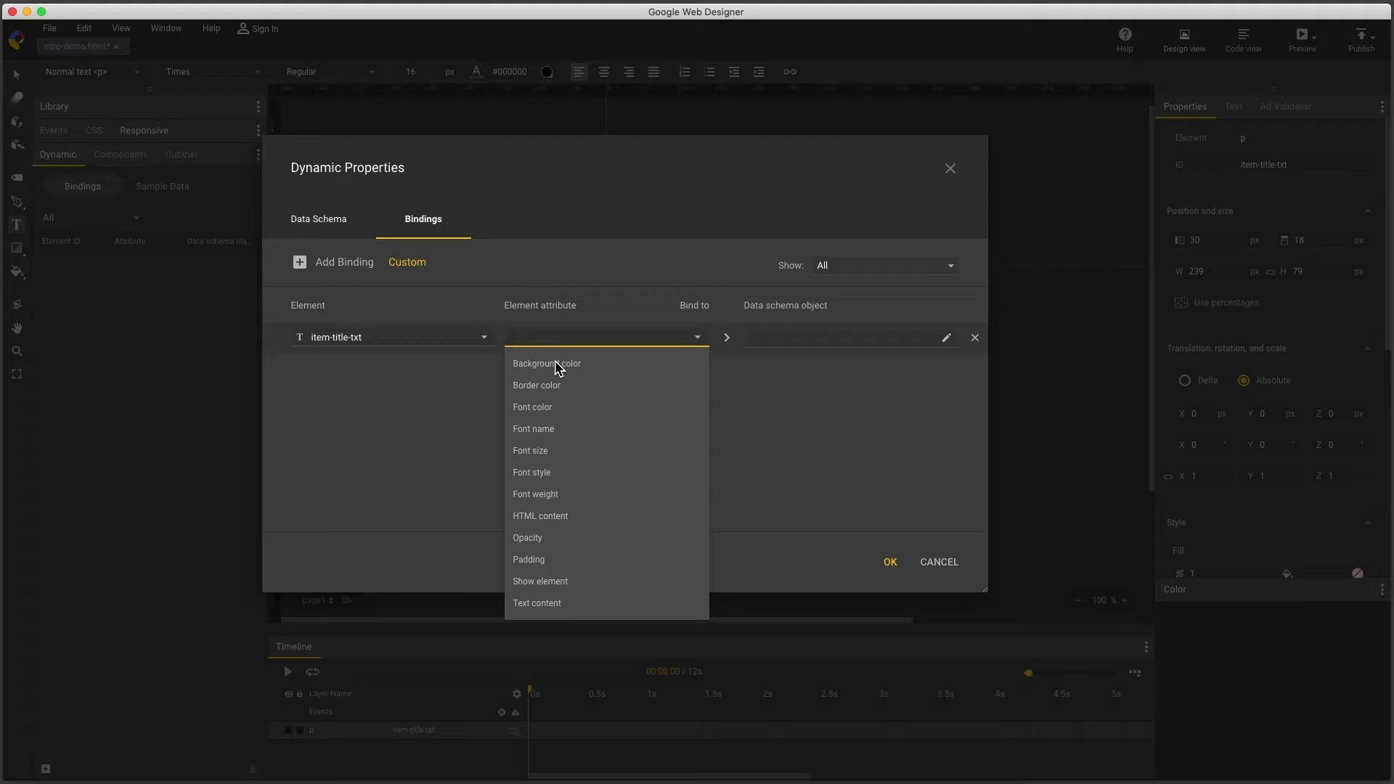
pyautogui.click(548, 603)
# - Bind it to the Title field of Custom item 0 and confirm the binding
pyautogui.click(788, 339)
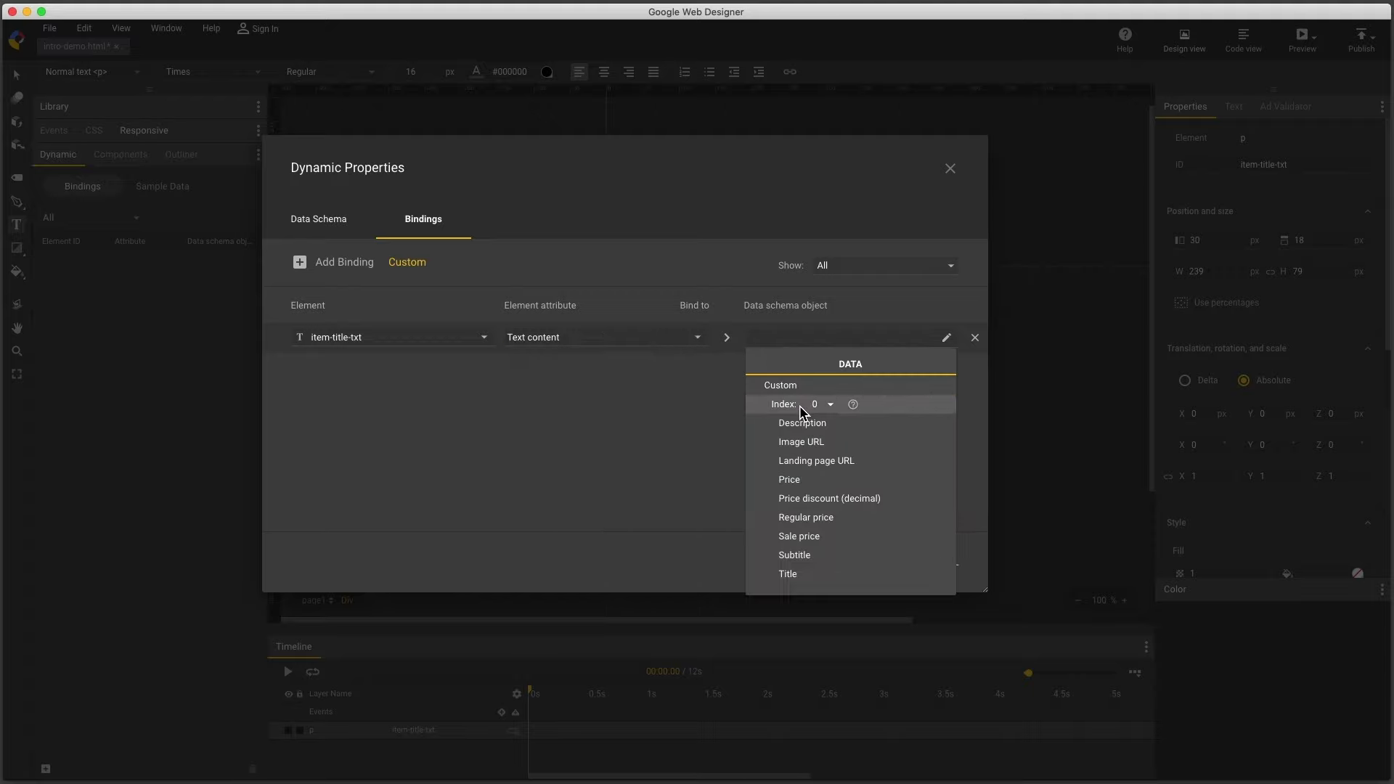
pyautogui.moveTo(855, 407)
pyautogui.click(833, 406)
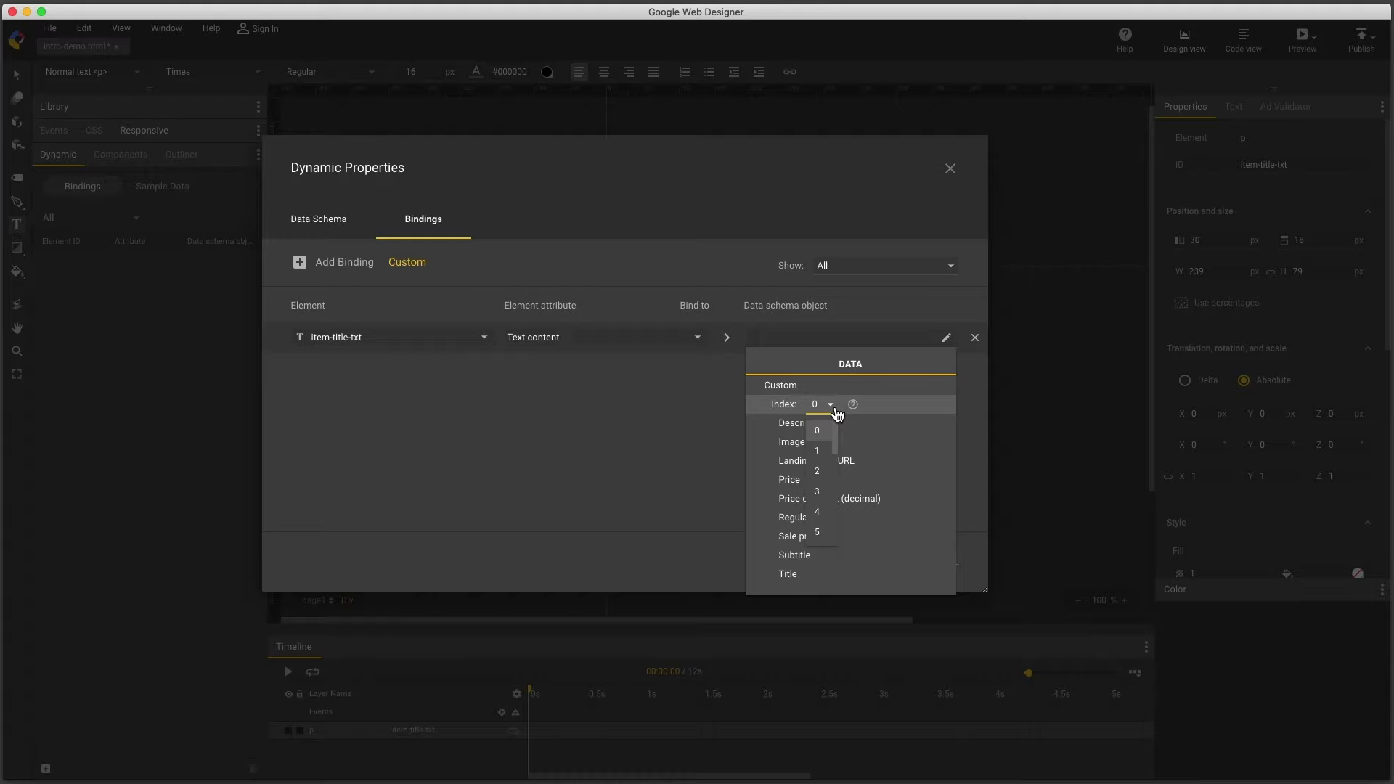
pyautogui.click(817, 433)
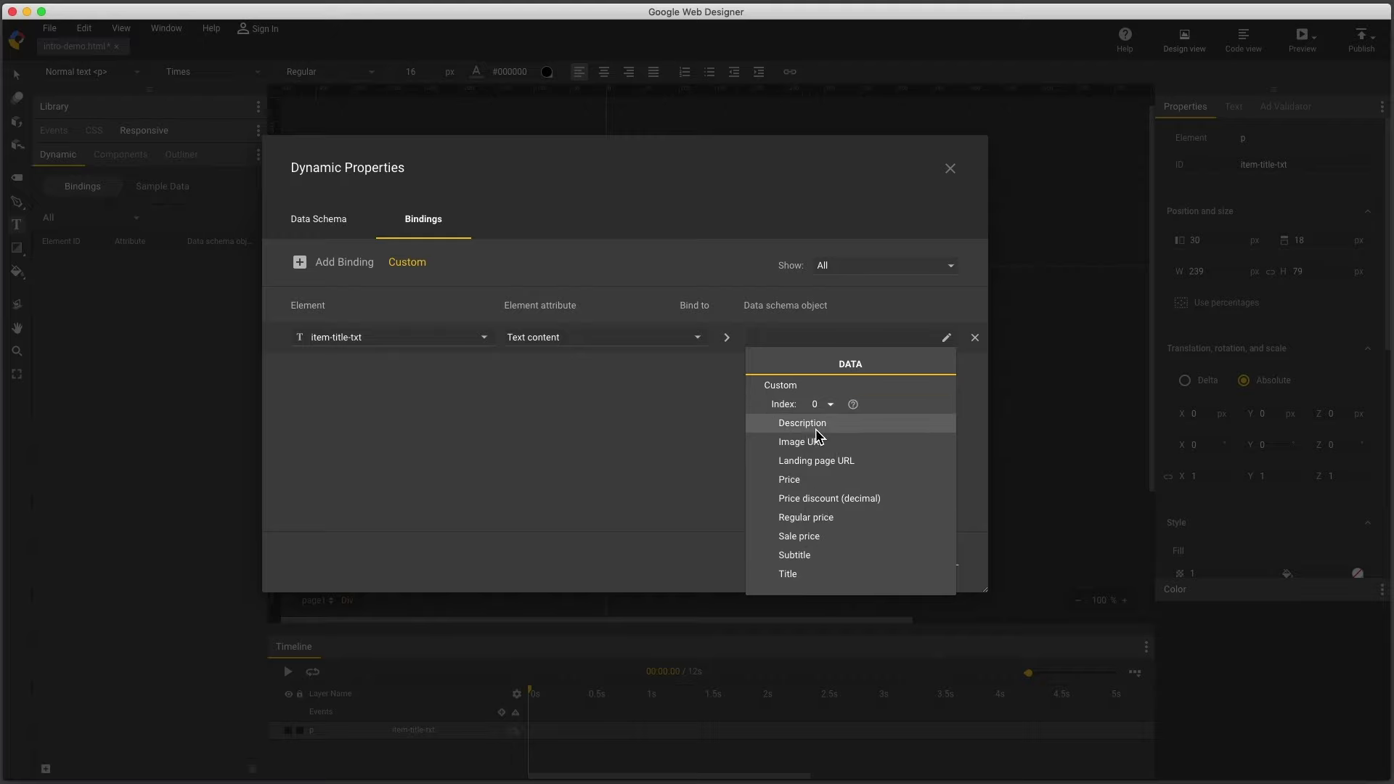
pyautogui.click(802, 575)
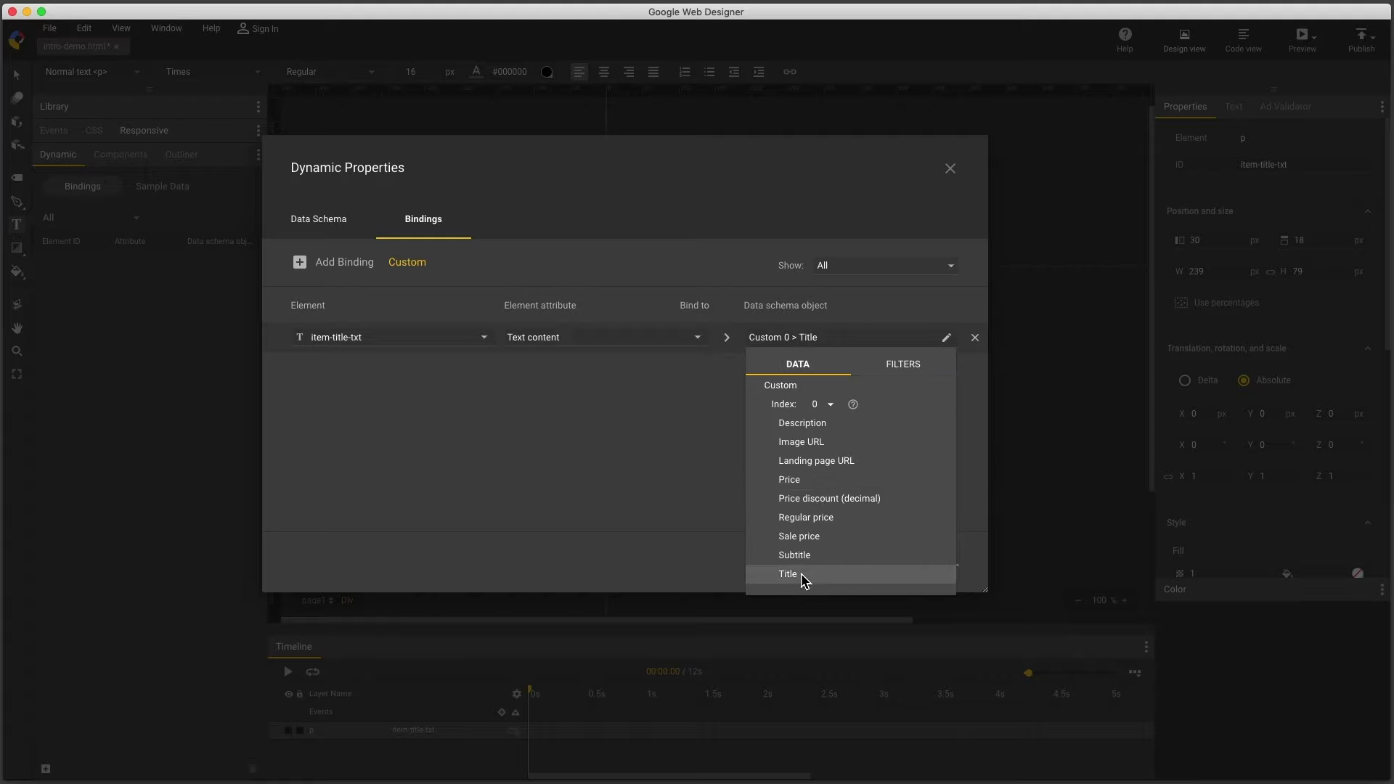
pyautogui.click(802, 575)
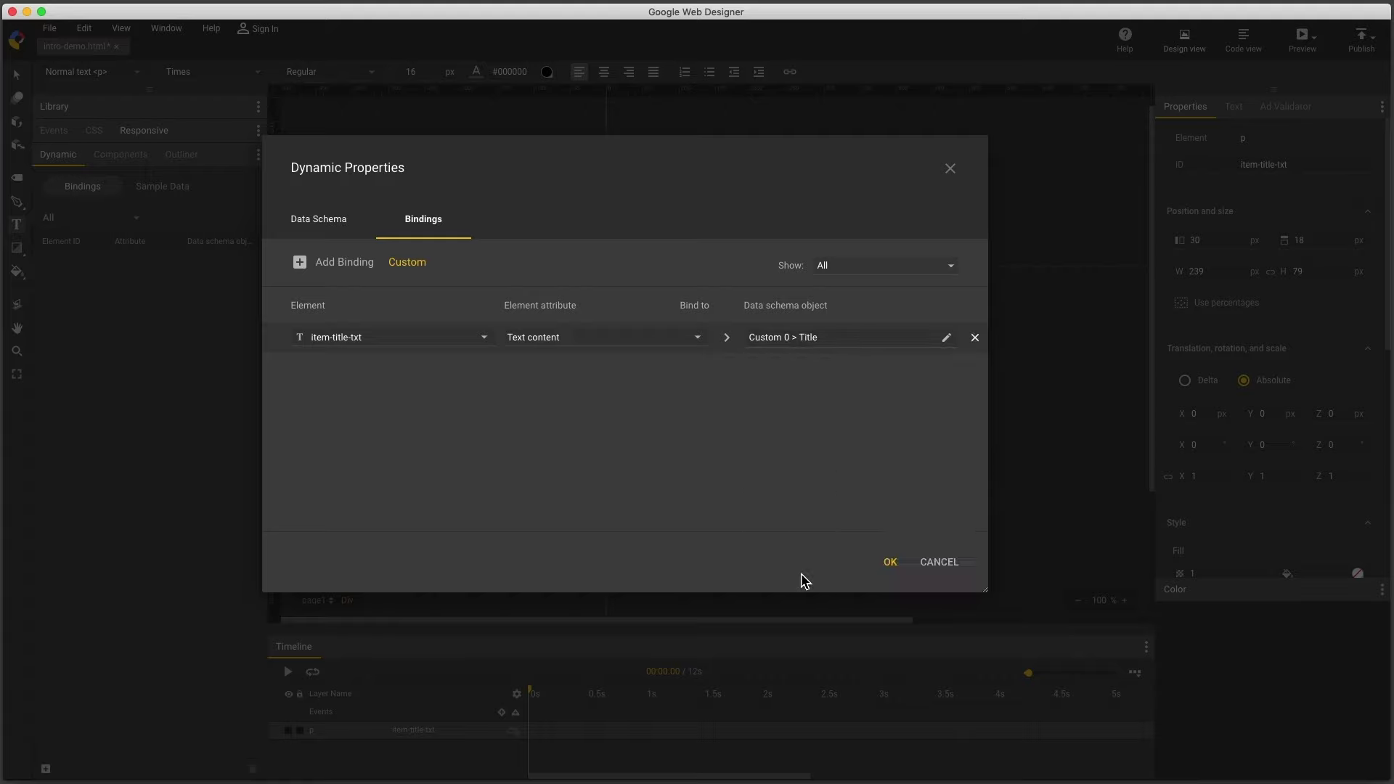
pyautogui.click(889, 563)
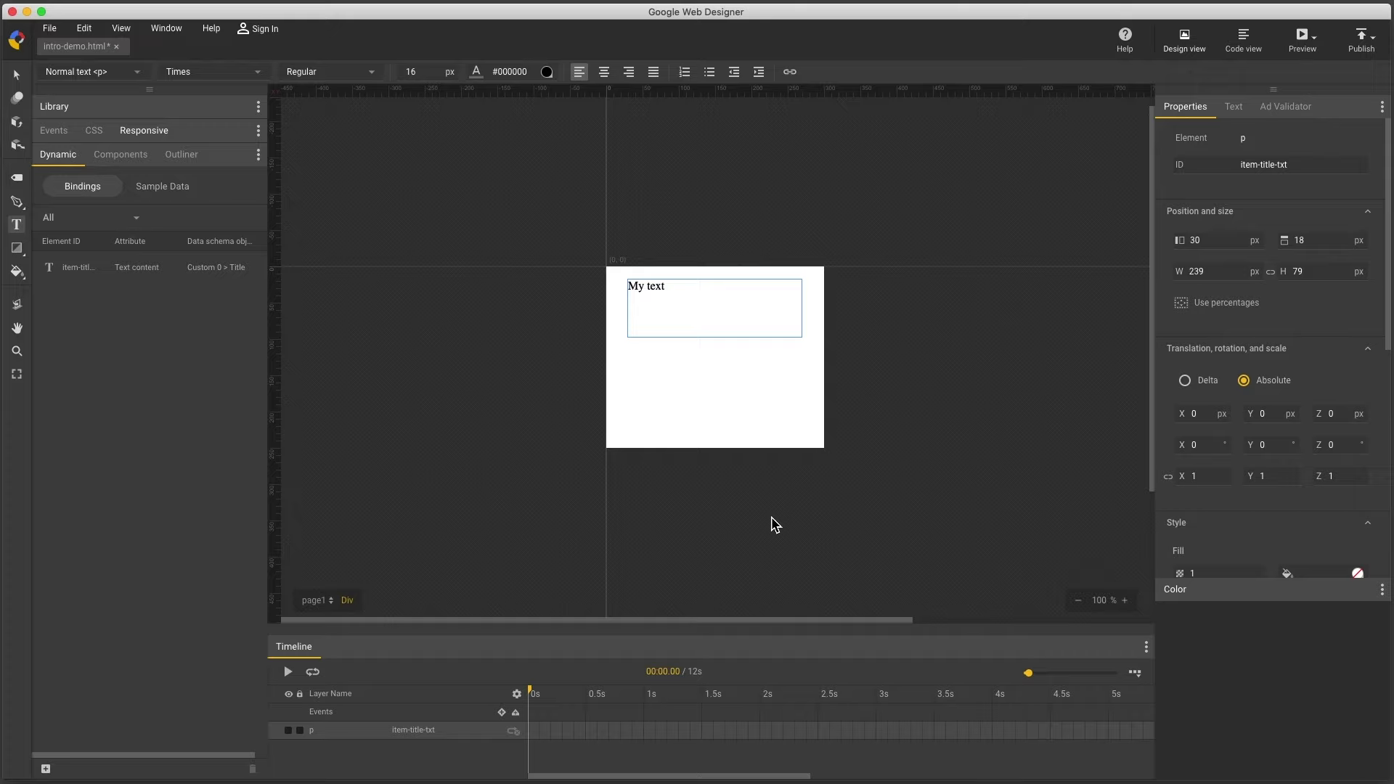
# - Select five_product_feed as sample data so the title previews 'Item 0 Title Text'
pyautogui.click(165, 189)
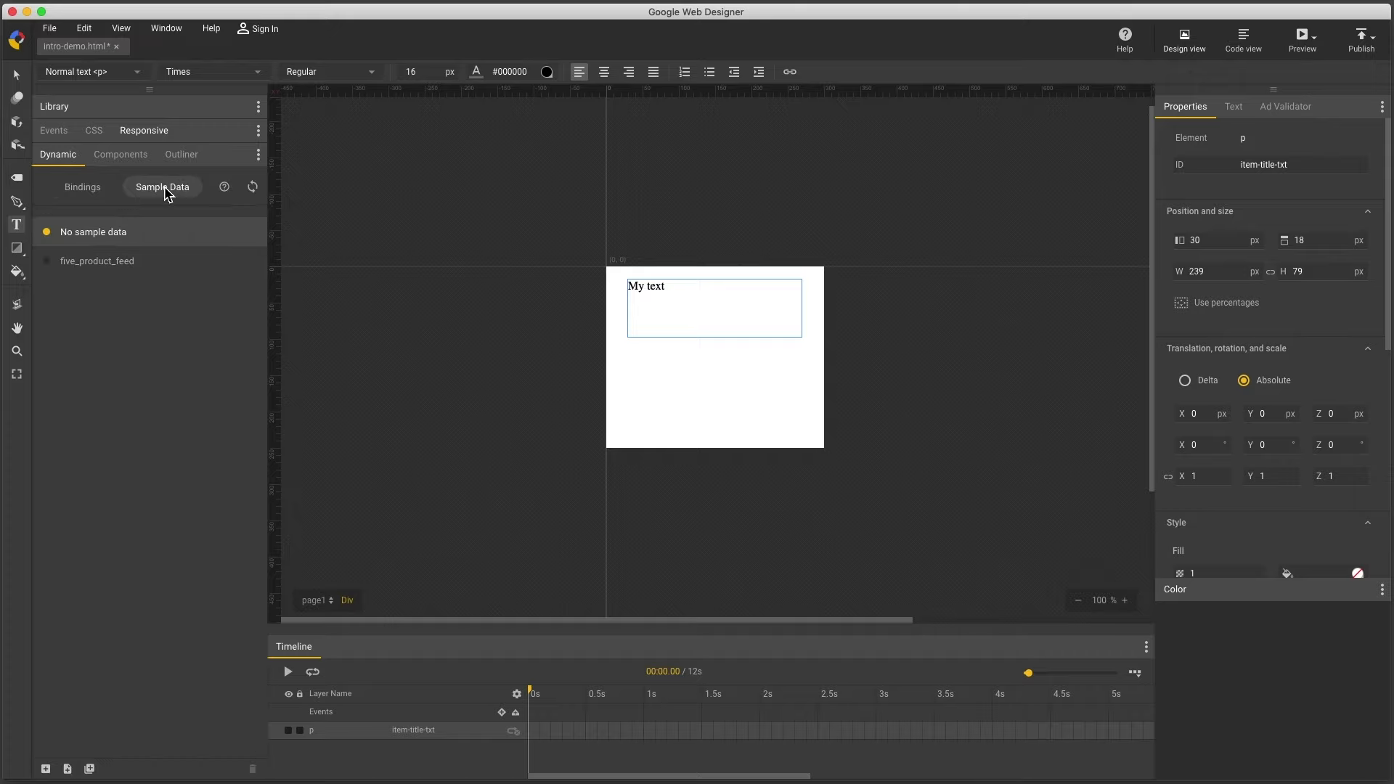
pyautogui.click(101, 262)
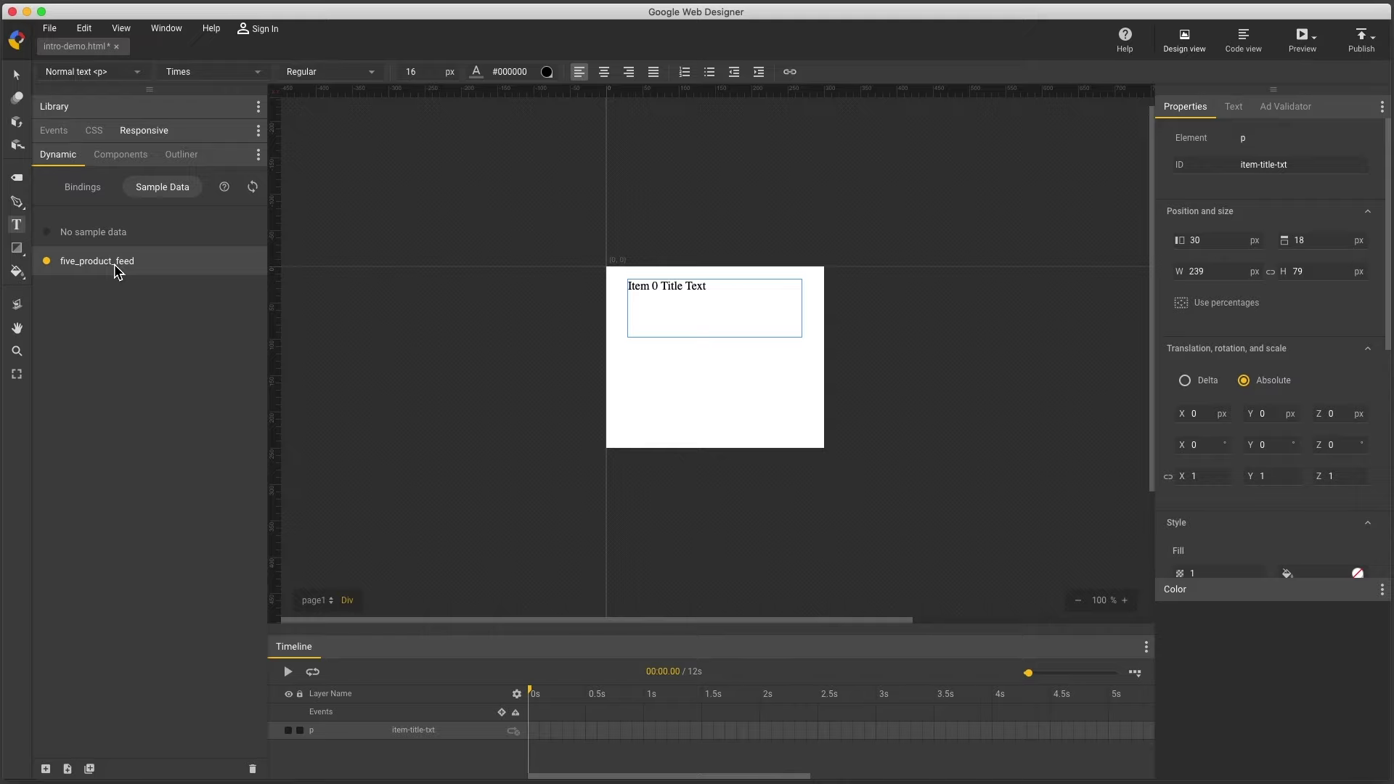
# - Edit item 0's title value in the five_product_feed sample data and save it
pyautogui.doubleClick(116, 262)
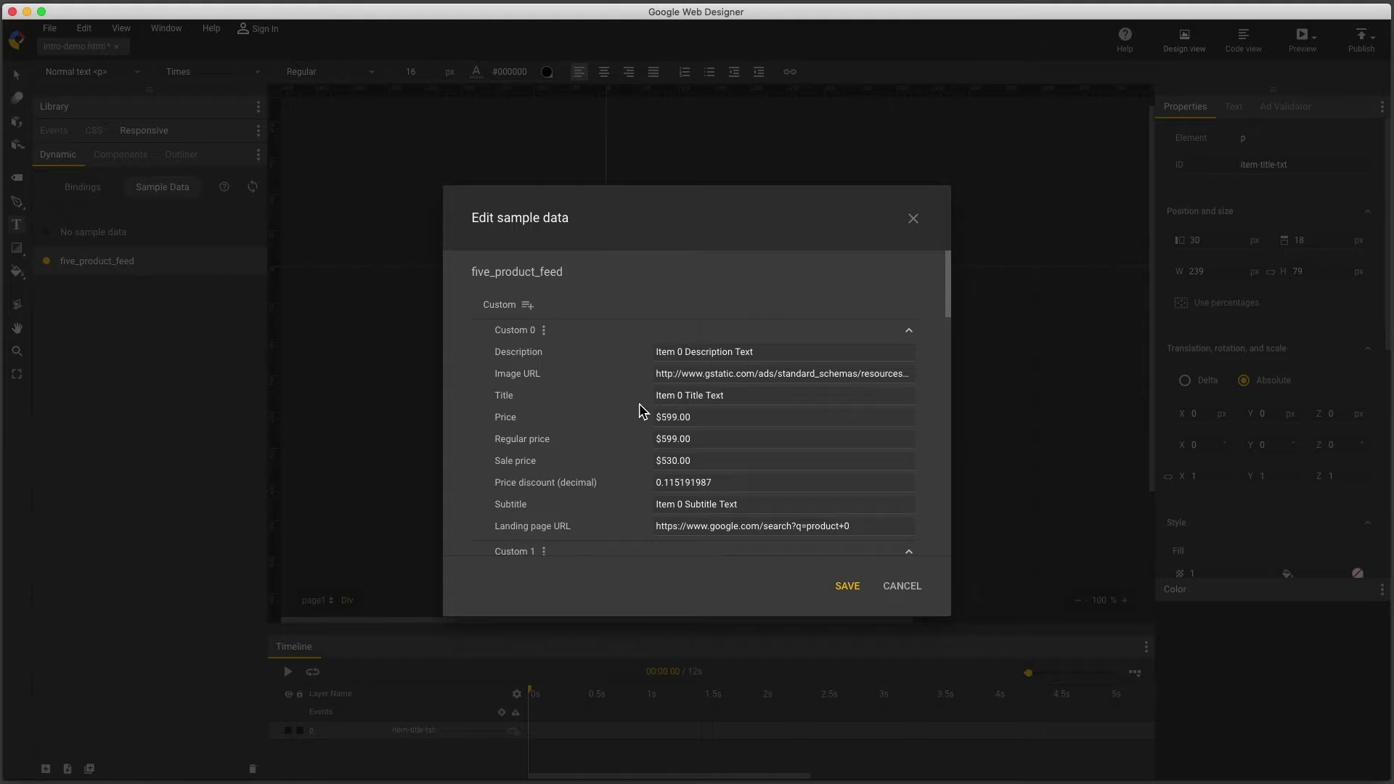
pyautogui.click(741, 397)
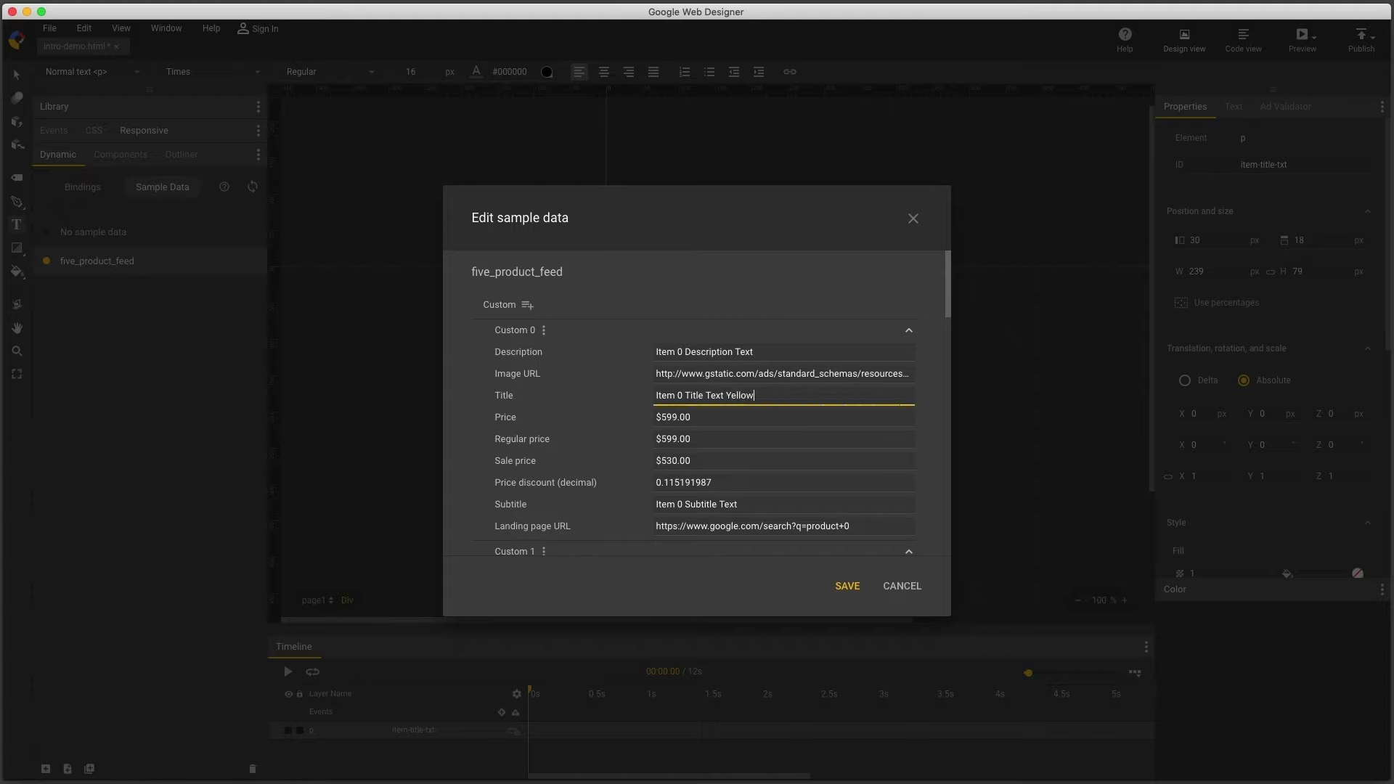
pyautogui.click(847, 585)
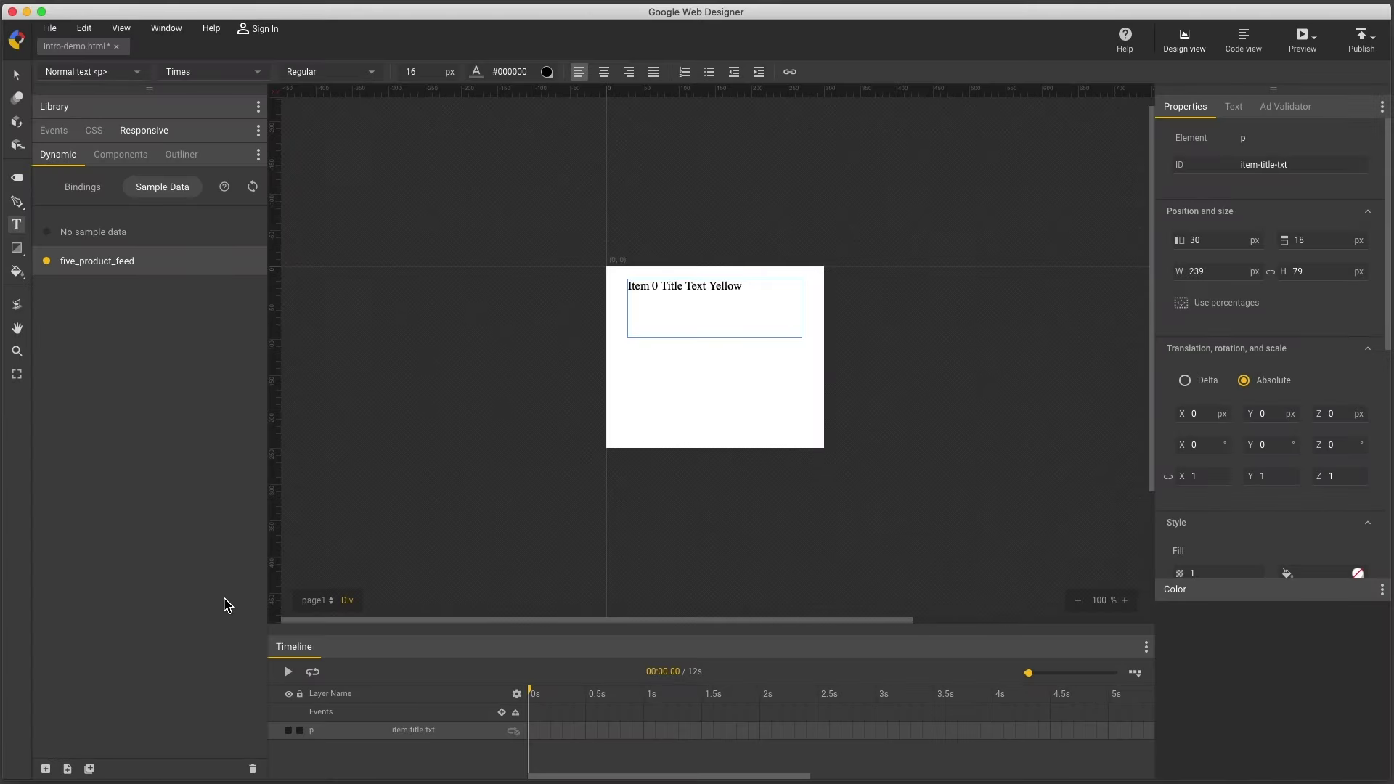
# - Cancel a sample data file import and create a new_sample_data set instead
pyautogui.click(48, 769)
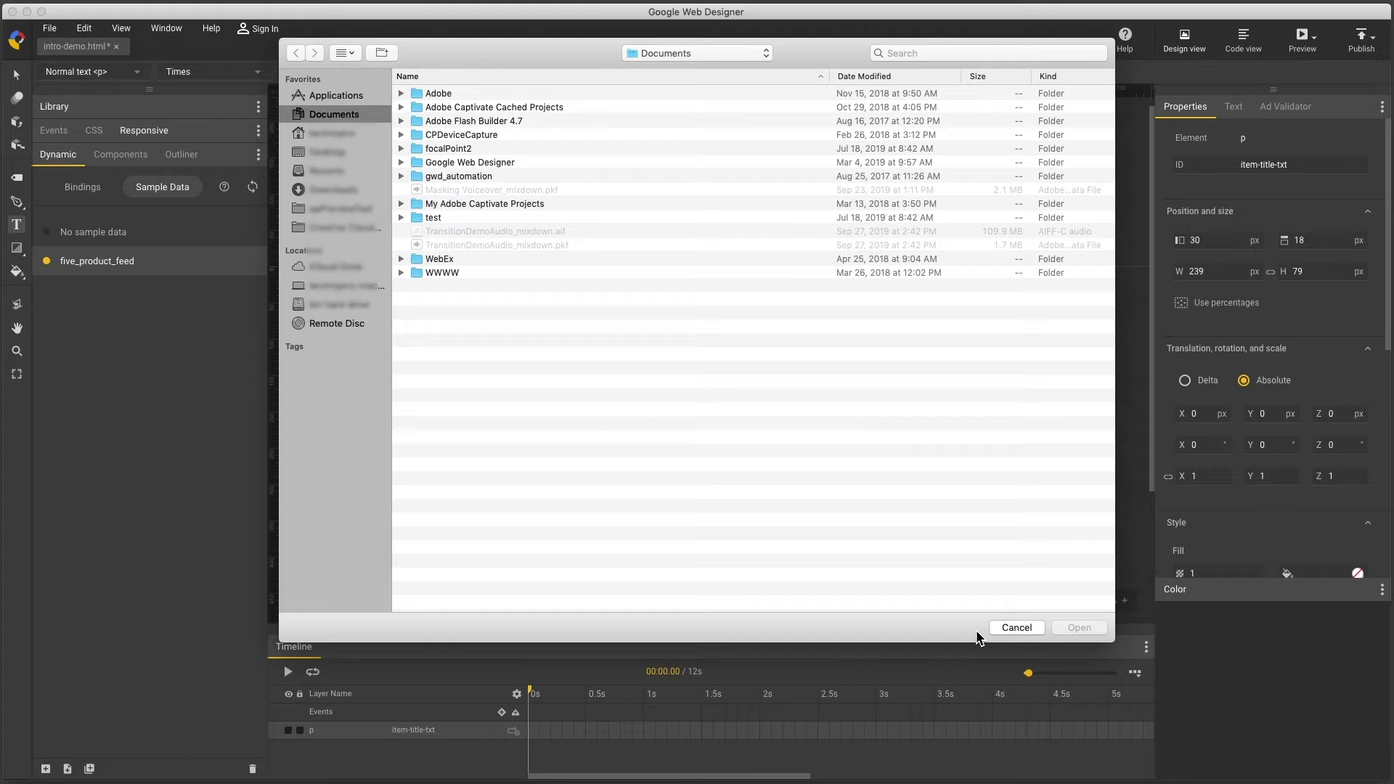
pyautogui.click(1016, 627)
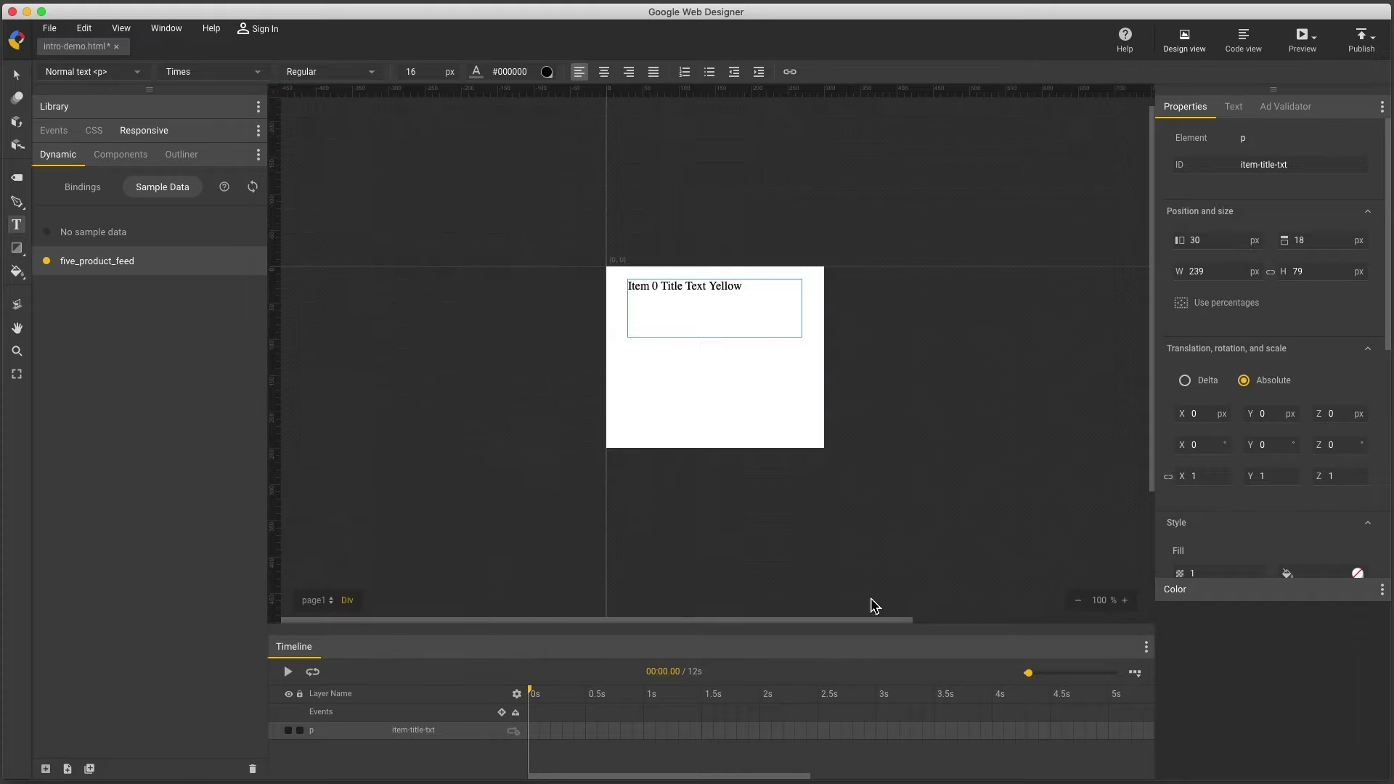
pyautogui.click(67, 769)
pyautogui.rightClick(139, 299)
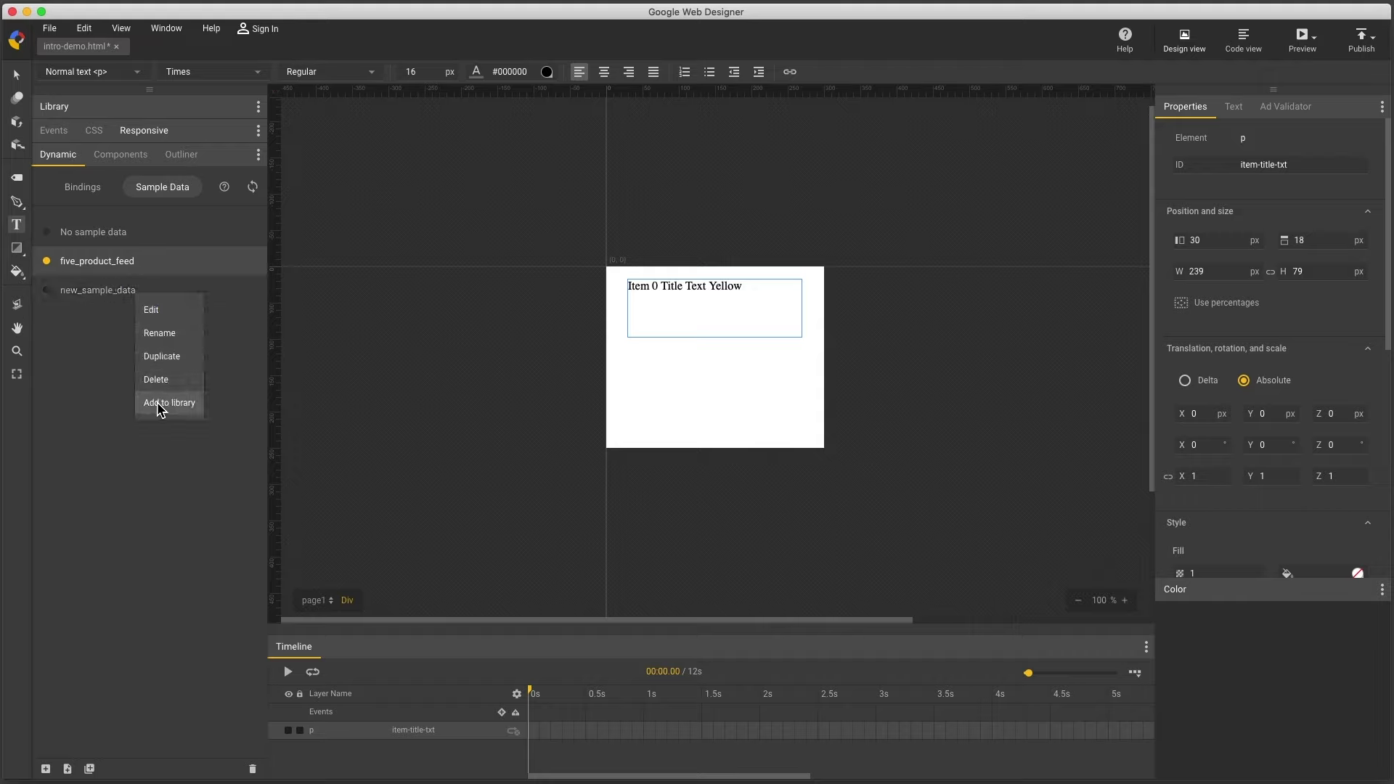
pyautogui.click(94, 398)
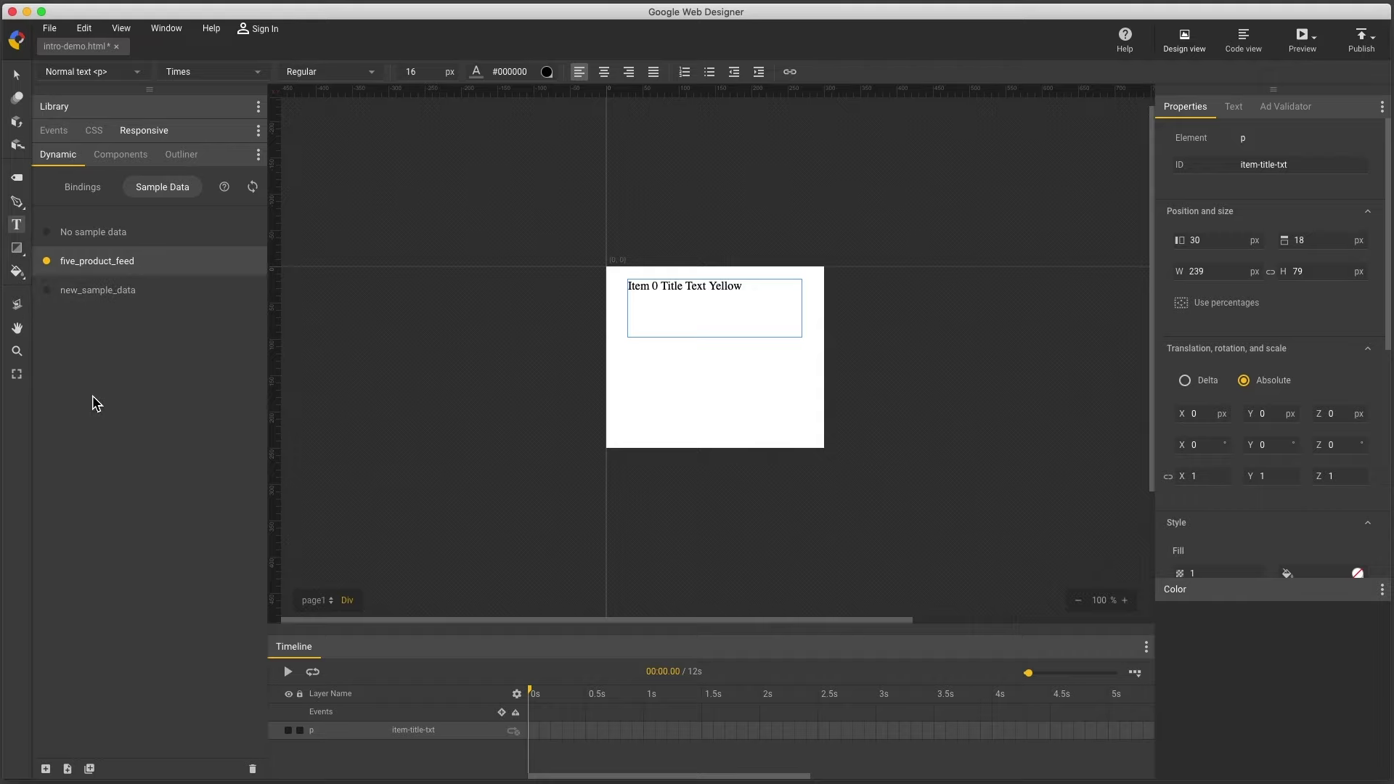
# - Import kents_google_feed from the sample data library and preview the ad with it
pyautogui.click(91, 770)
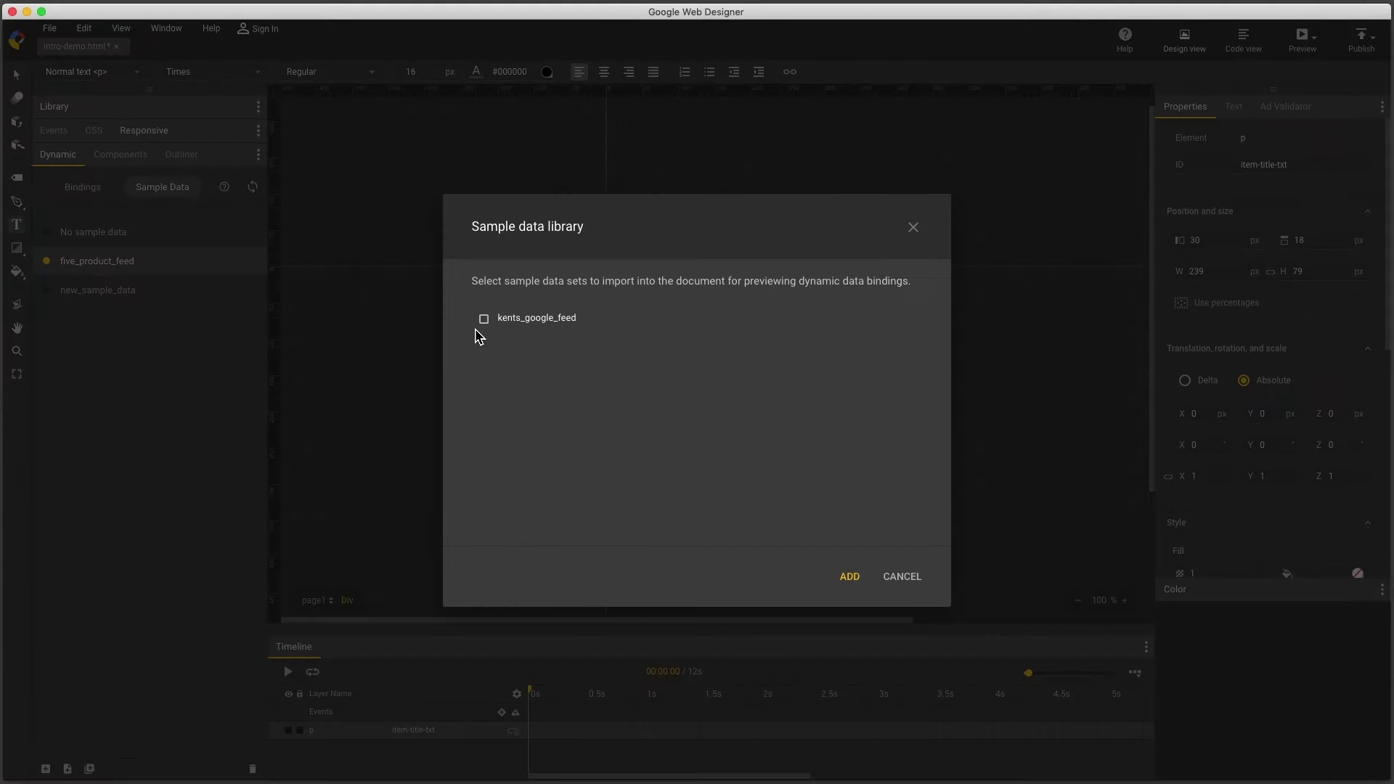
pyautogui.click(483, 320)
pyautogui.click(849, 579)
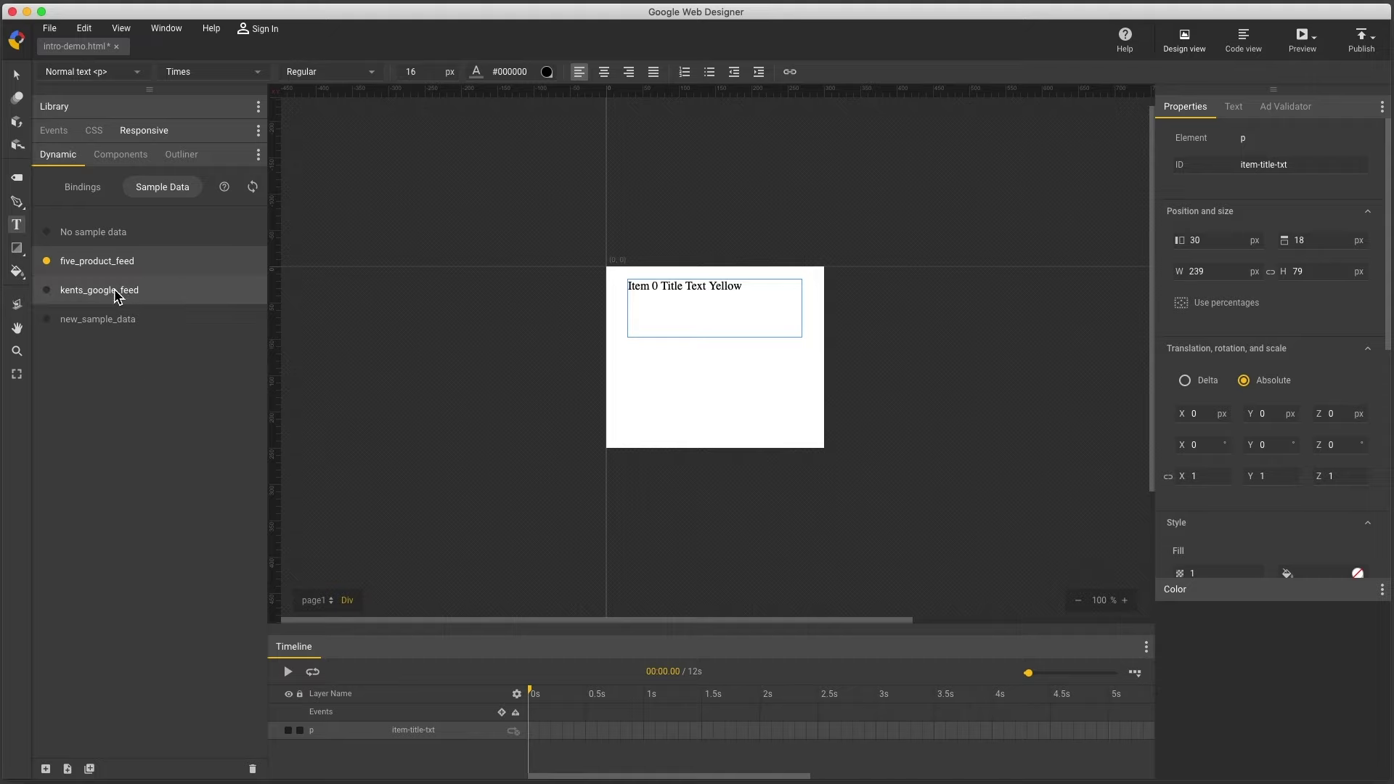
pyautogui.click(117, 294)
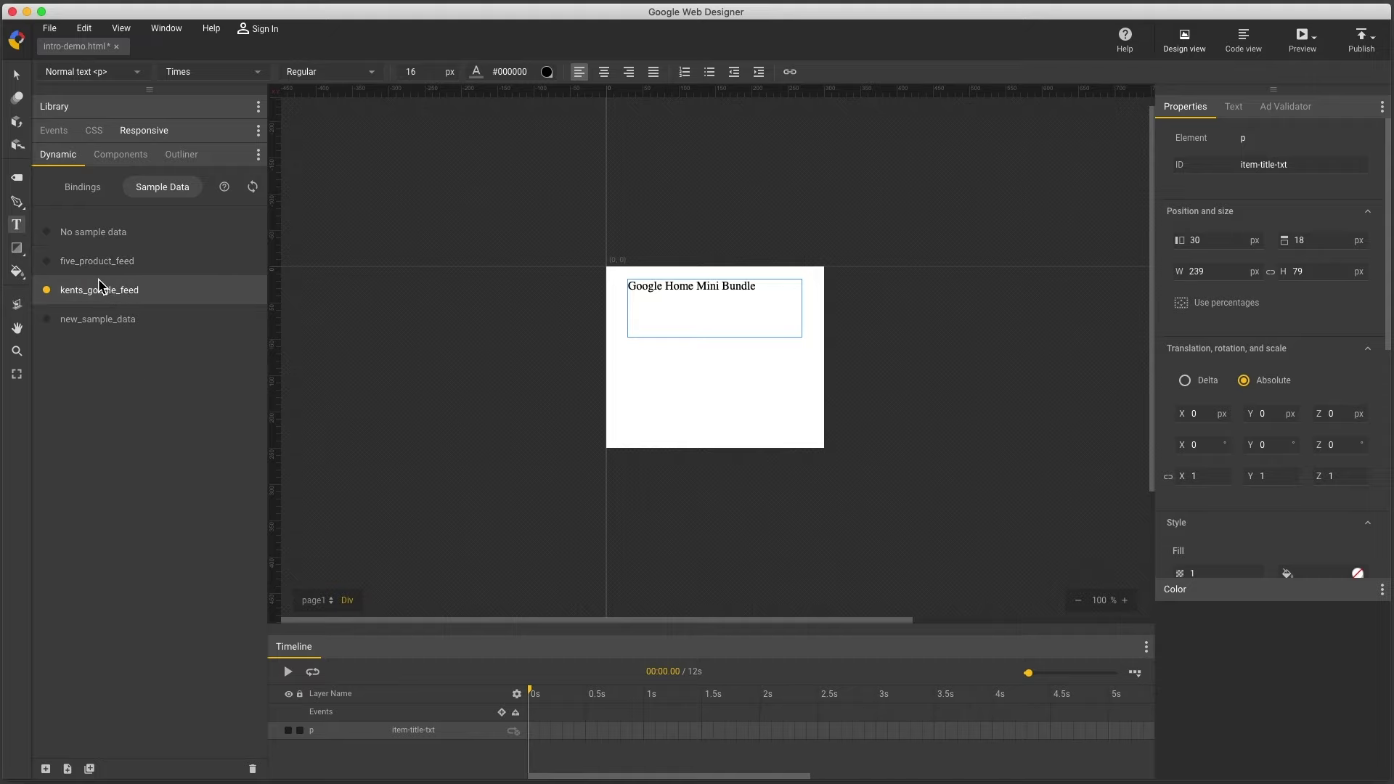
# - Draw a 176 x 121 image element below the title with scaling set to Resize image to fit
pyautogui.click(17, 178)
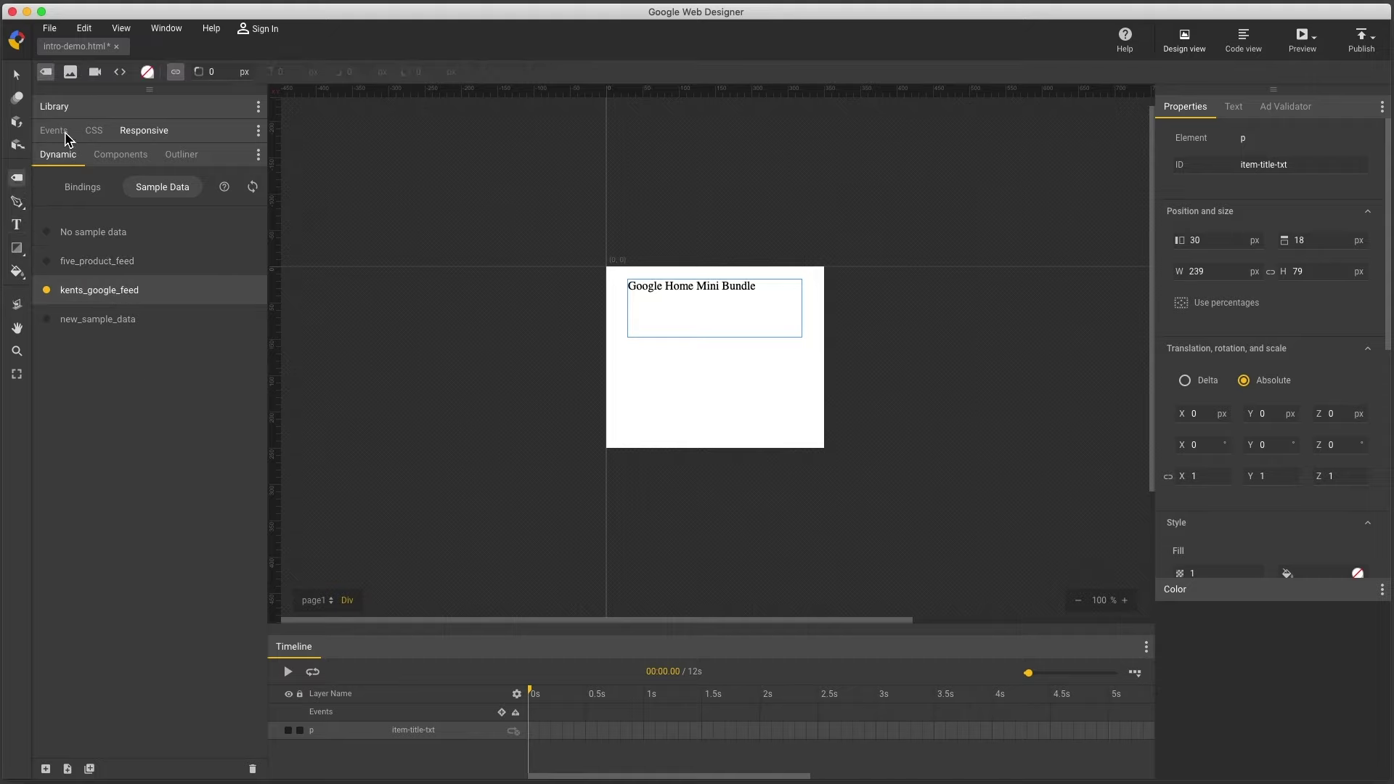
pyautogui.click(71, 72)
pyautogui.moveTo(652, 349); pyautogui.dragTo(781, 437)
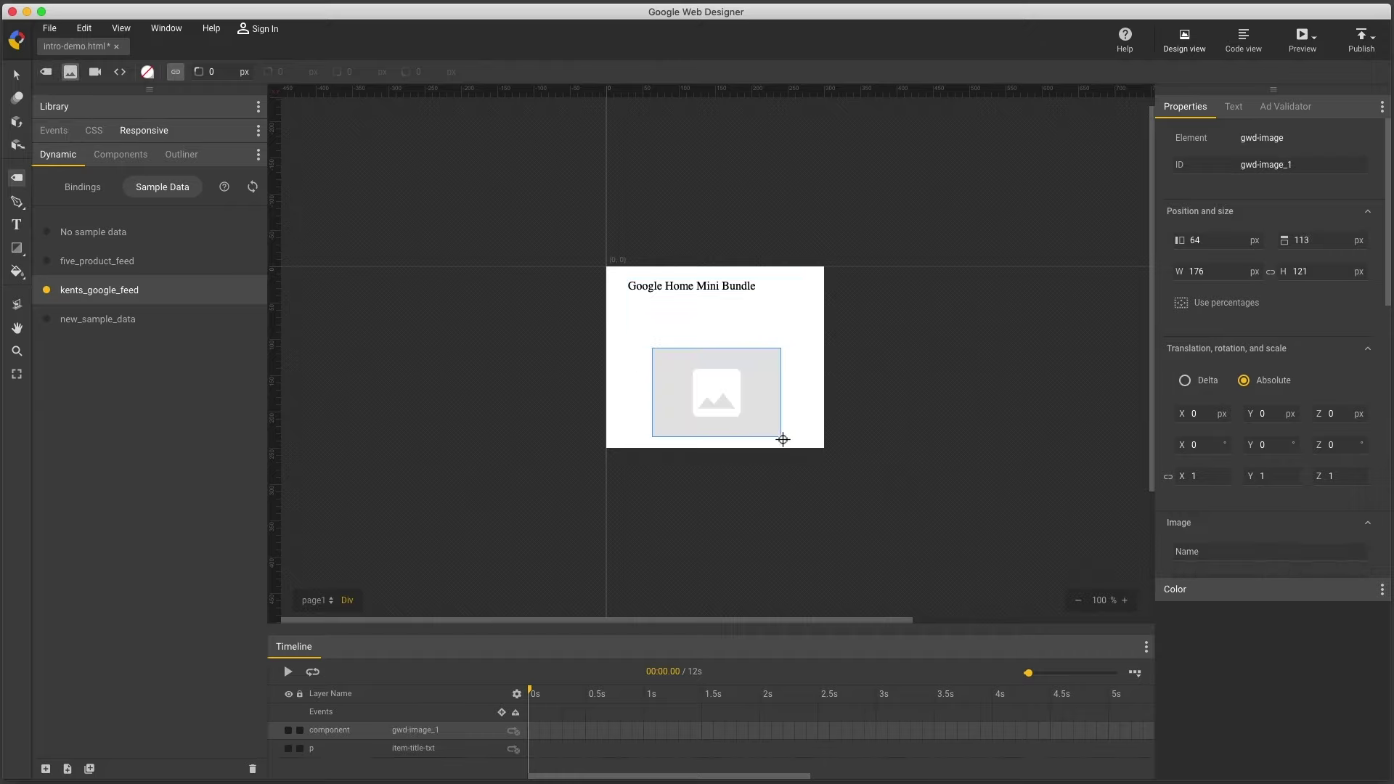
pyautogui.click(1255, 580)
pyautogui.click(1343, 647)
pyautogui.click(1337, 677)
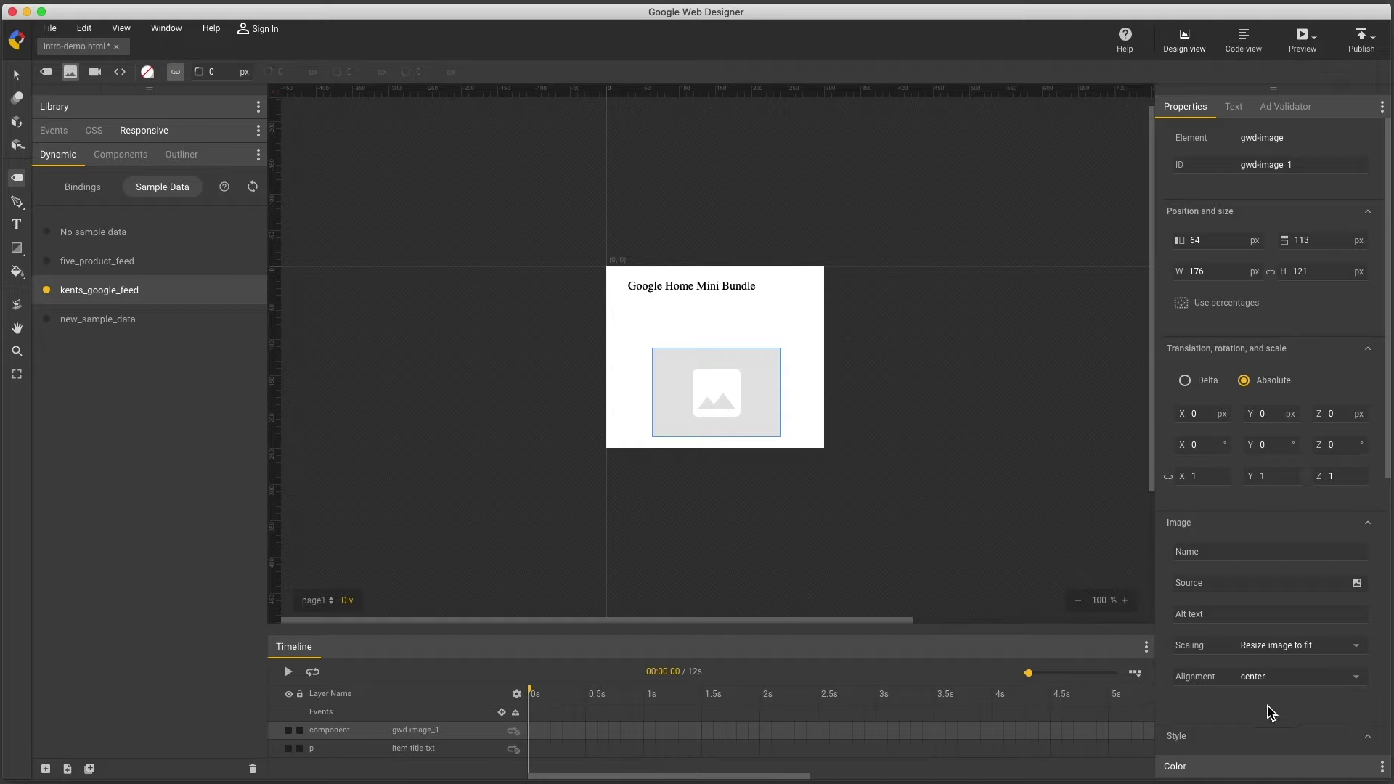
pyautogui.rightClick(722, 390)
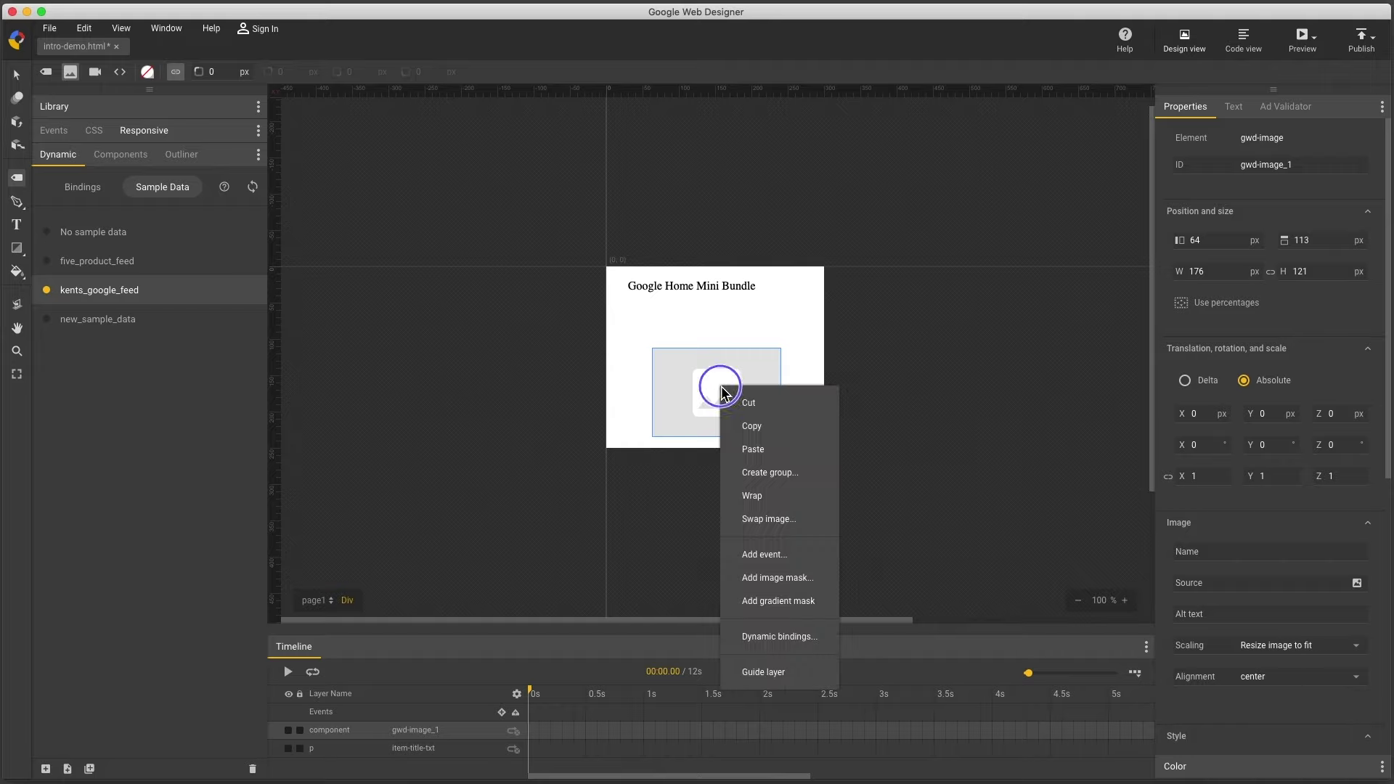
# - Bind gwd-image_1's Source attribute to the Custom 0 Image URL field
pyautogui.click(780, 637)
pyautogui.click(533, 337)
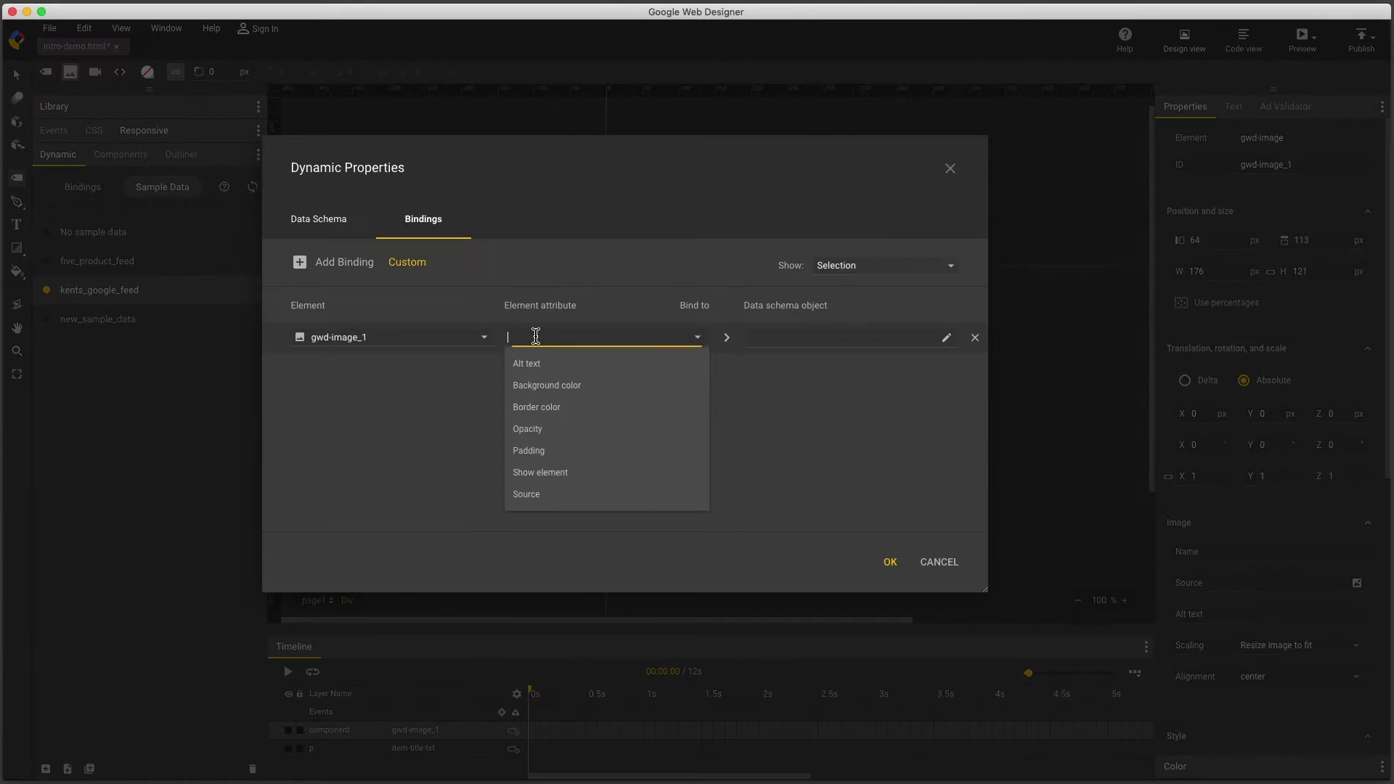
pyautogui.click(556, 495)
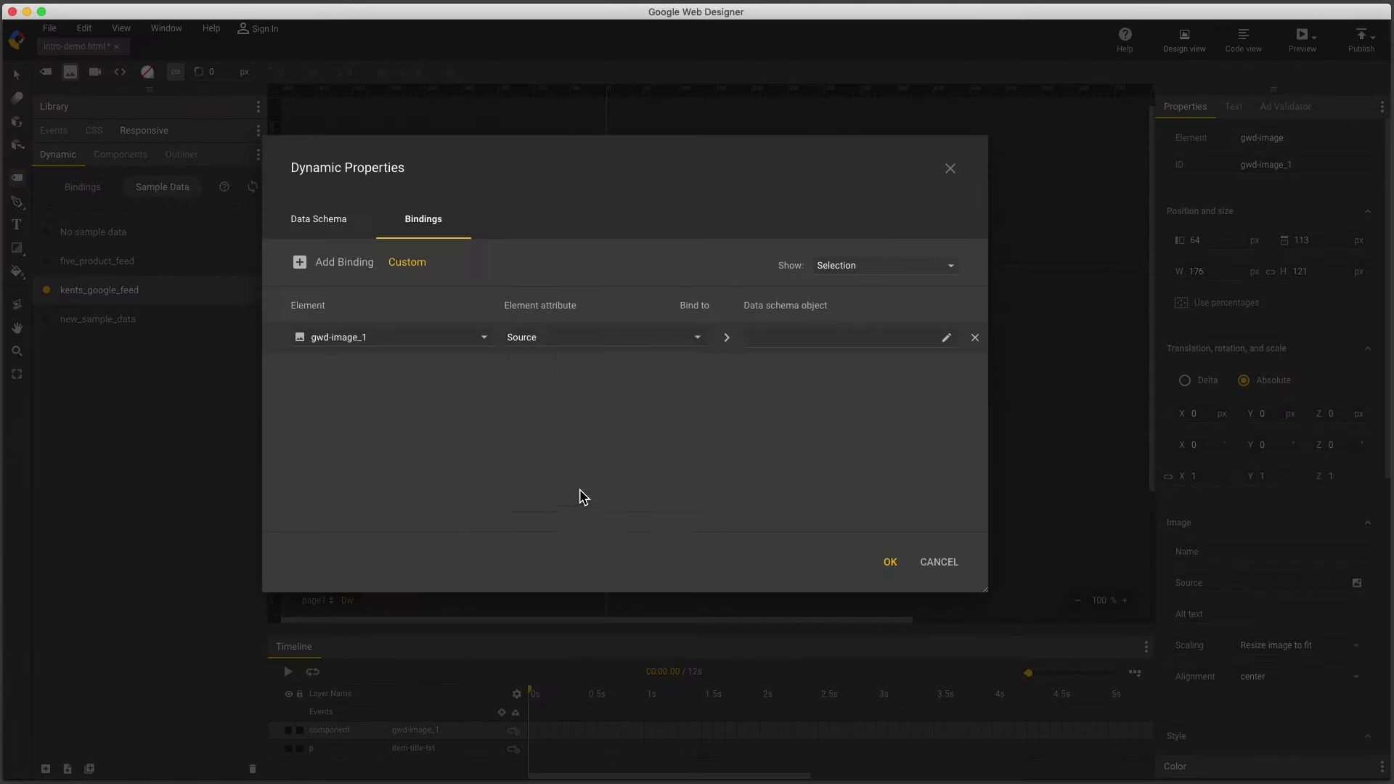
pyautogui.click(784, 341)
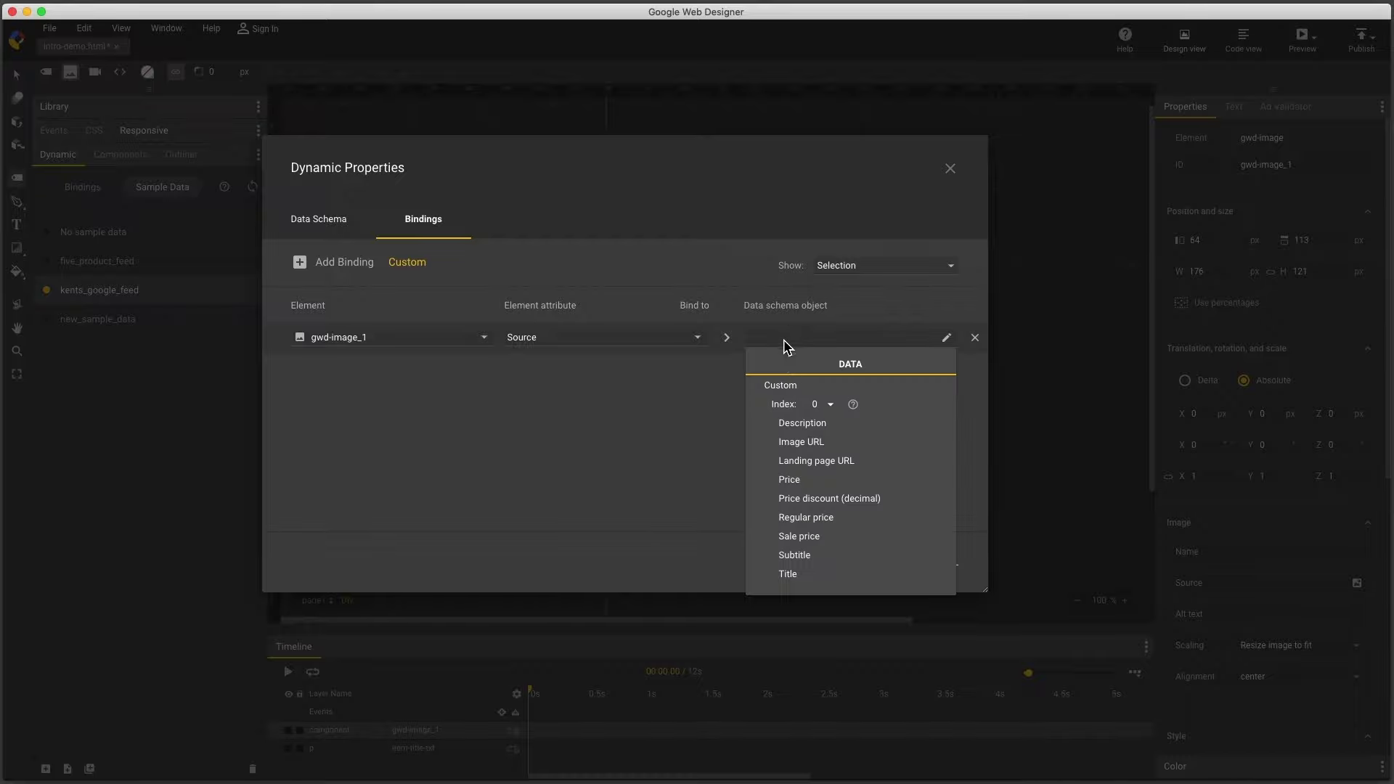
pyautogui.click(816, 444)
pyautogui.click(898, 565)
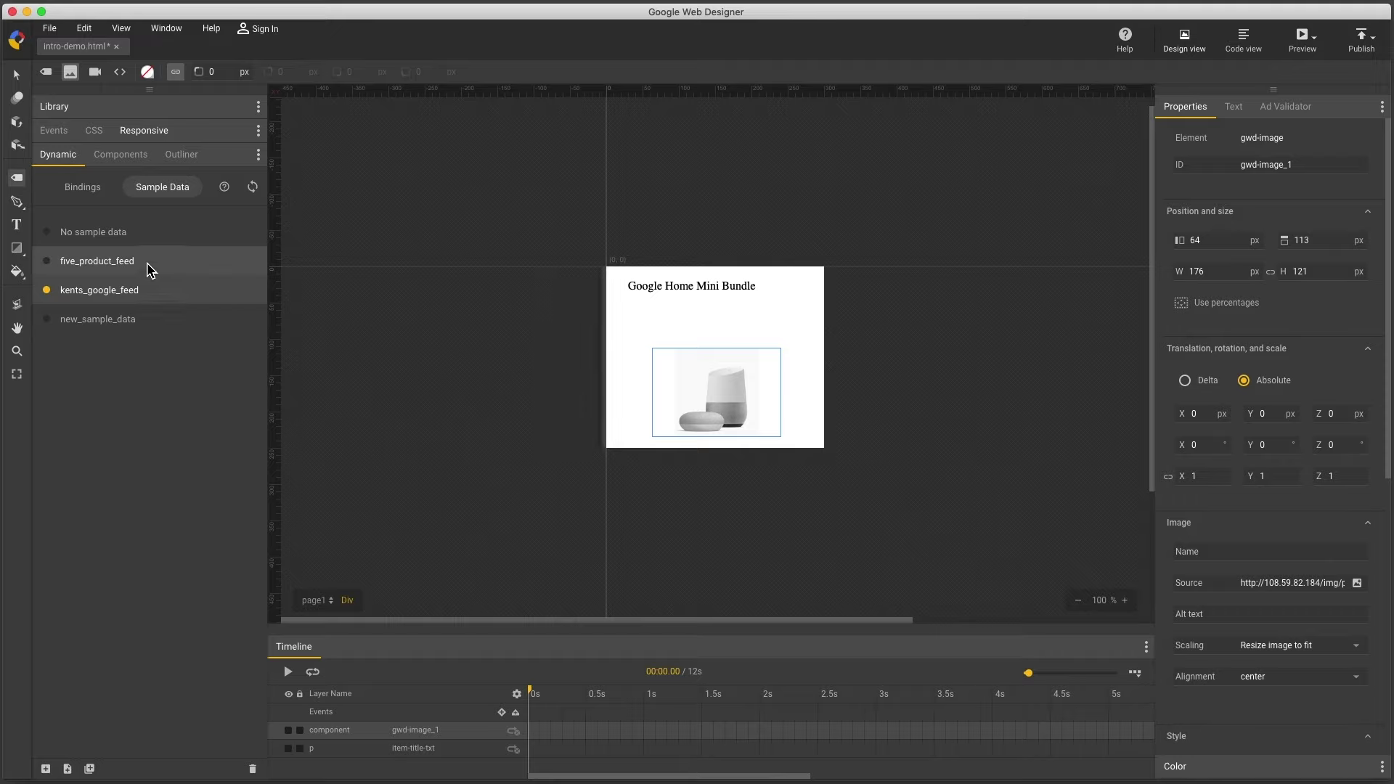
# - Switch the sample data to No sample data, then open and cancel the Source image file picker
pyautogui.click(102, 234)
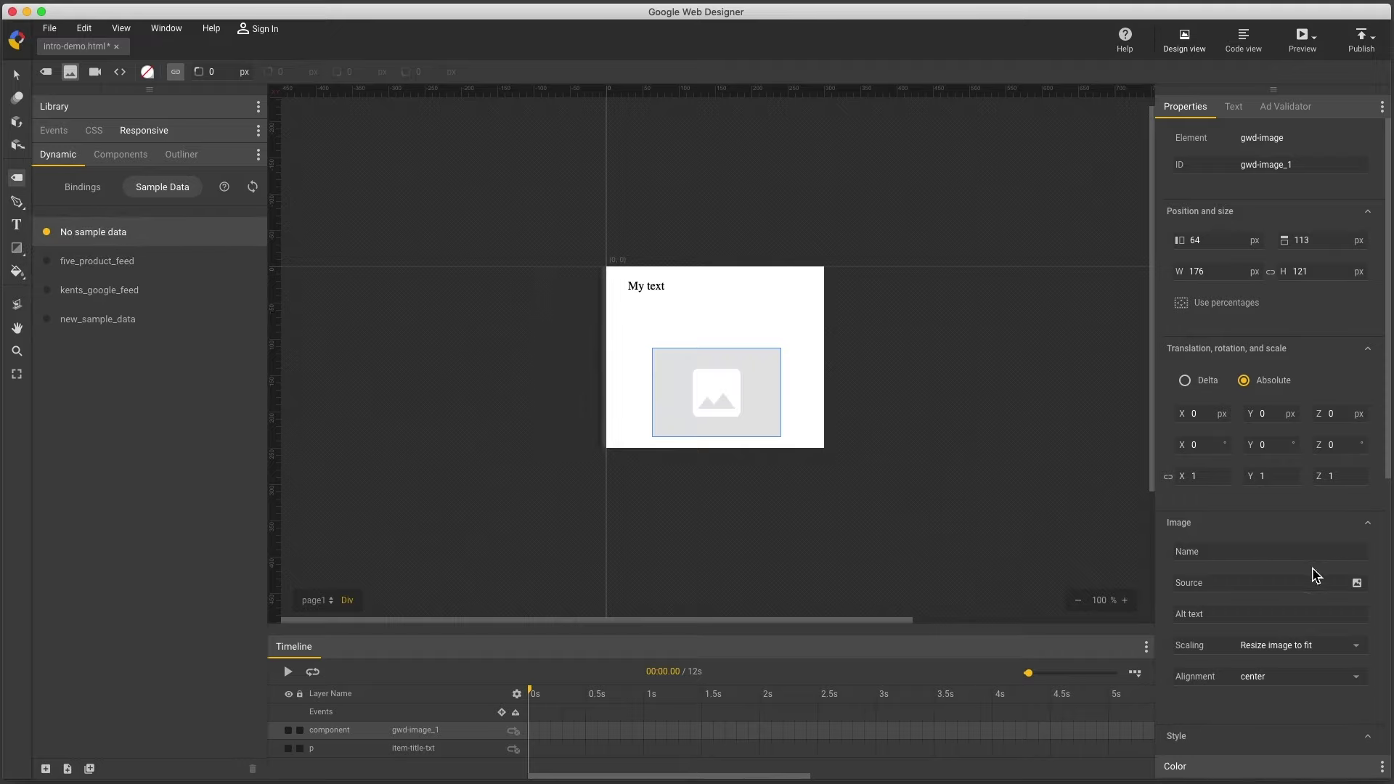
pyautogui.click(1358, 585)
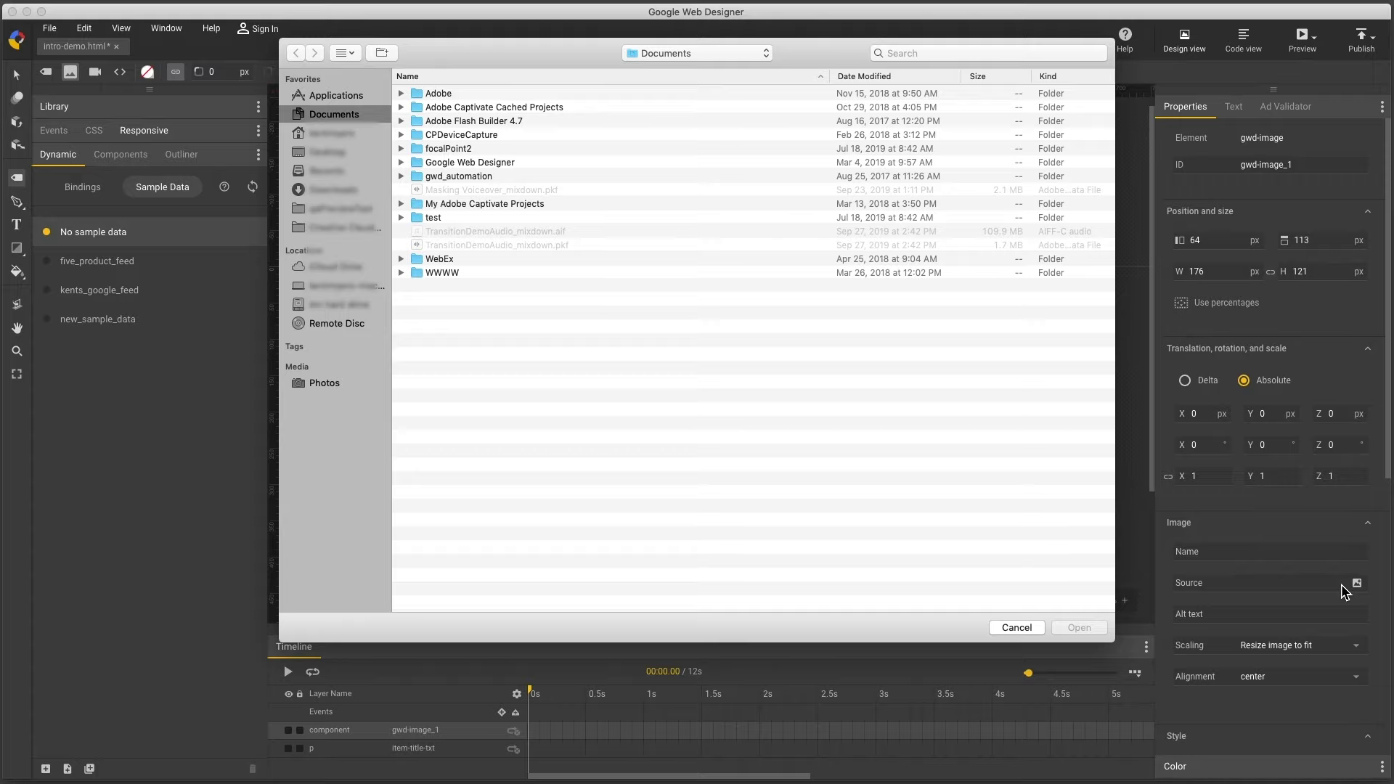
pyautogui.click(1016, 629)
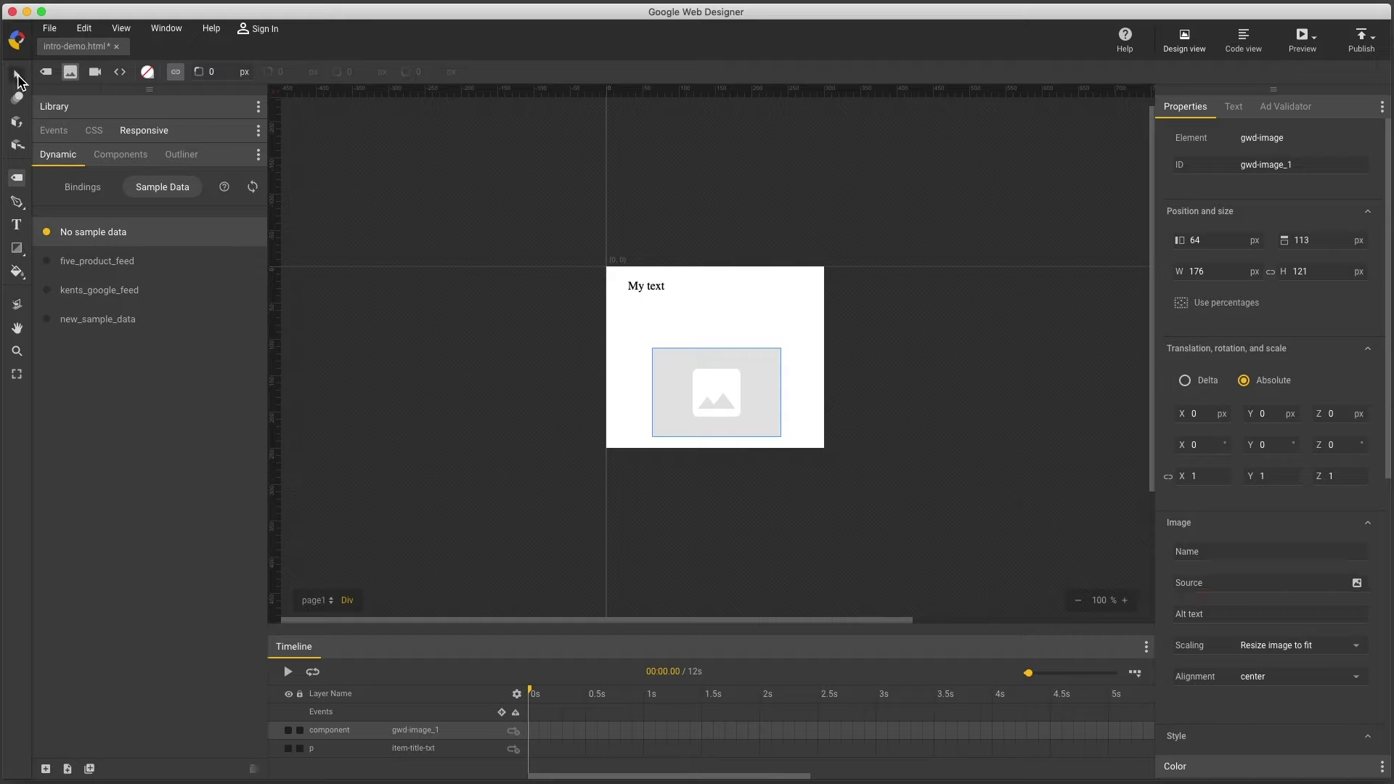
# - Drop a Tap Area component over the title and resize it to 243 x 218 px
pyautogui.click(16, 74)
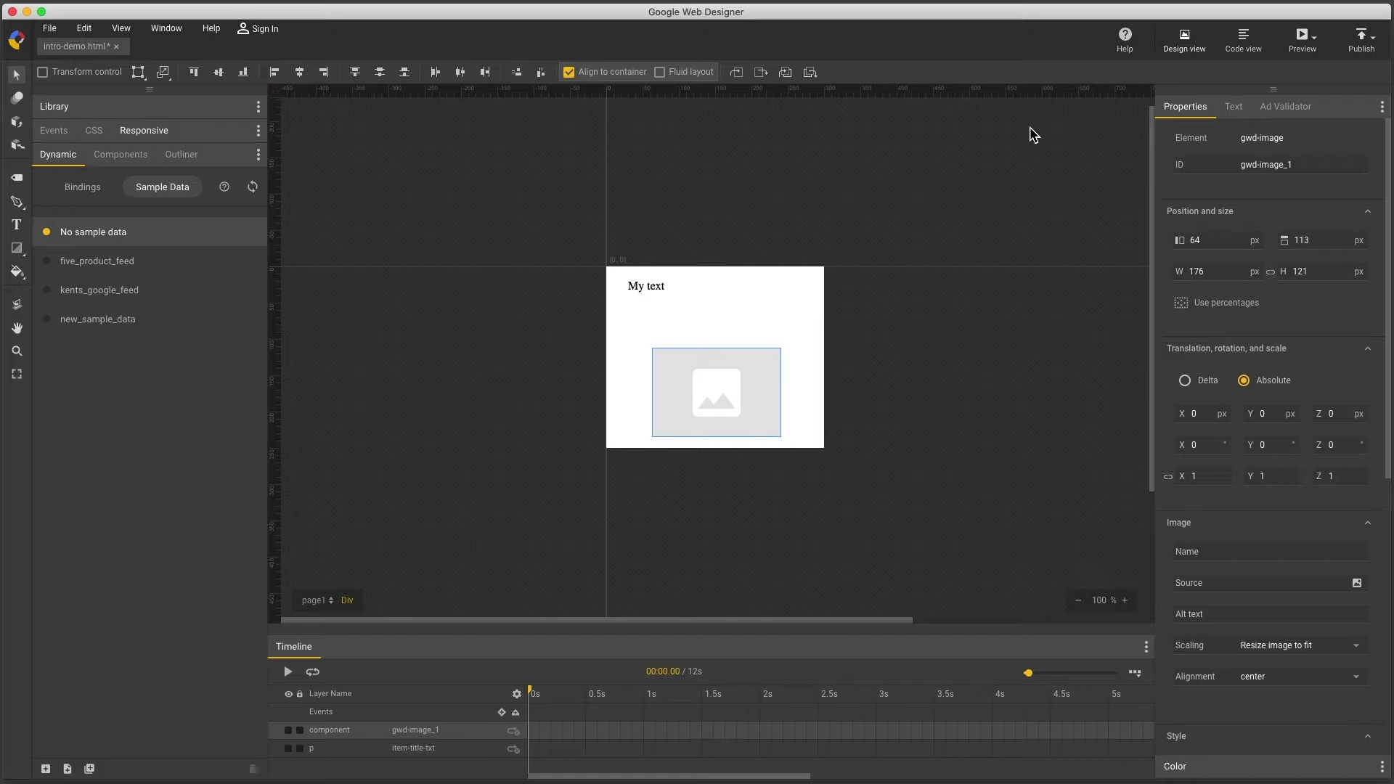
pyautogui.click(121, 155)
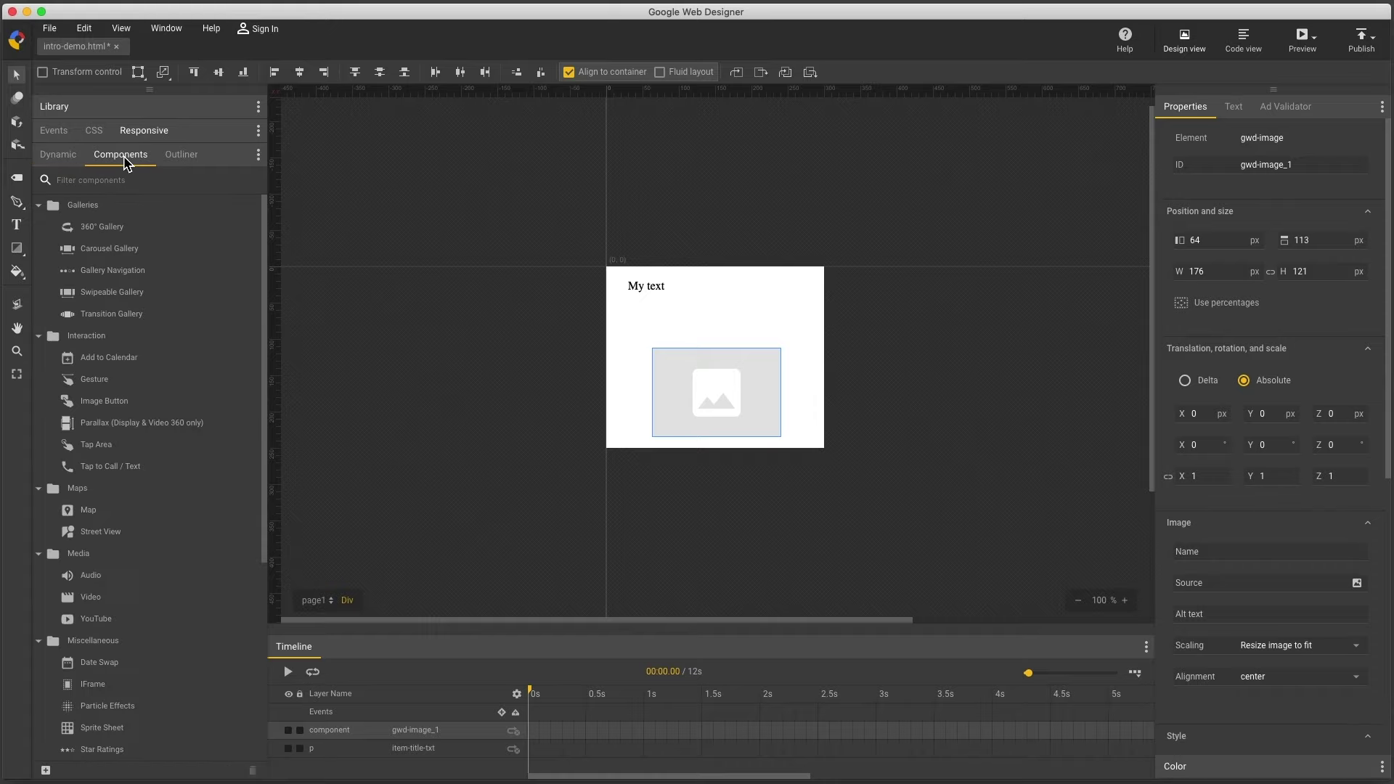
pyautogui.click(106, 448)
pyautogui.moveTo(106, 448); pyautogui.dragTo(632, 287)
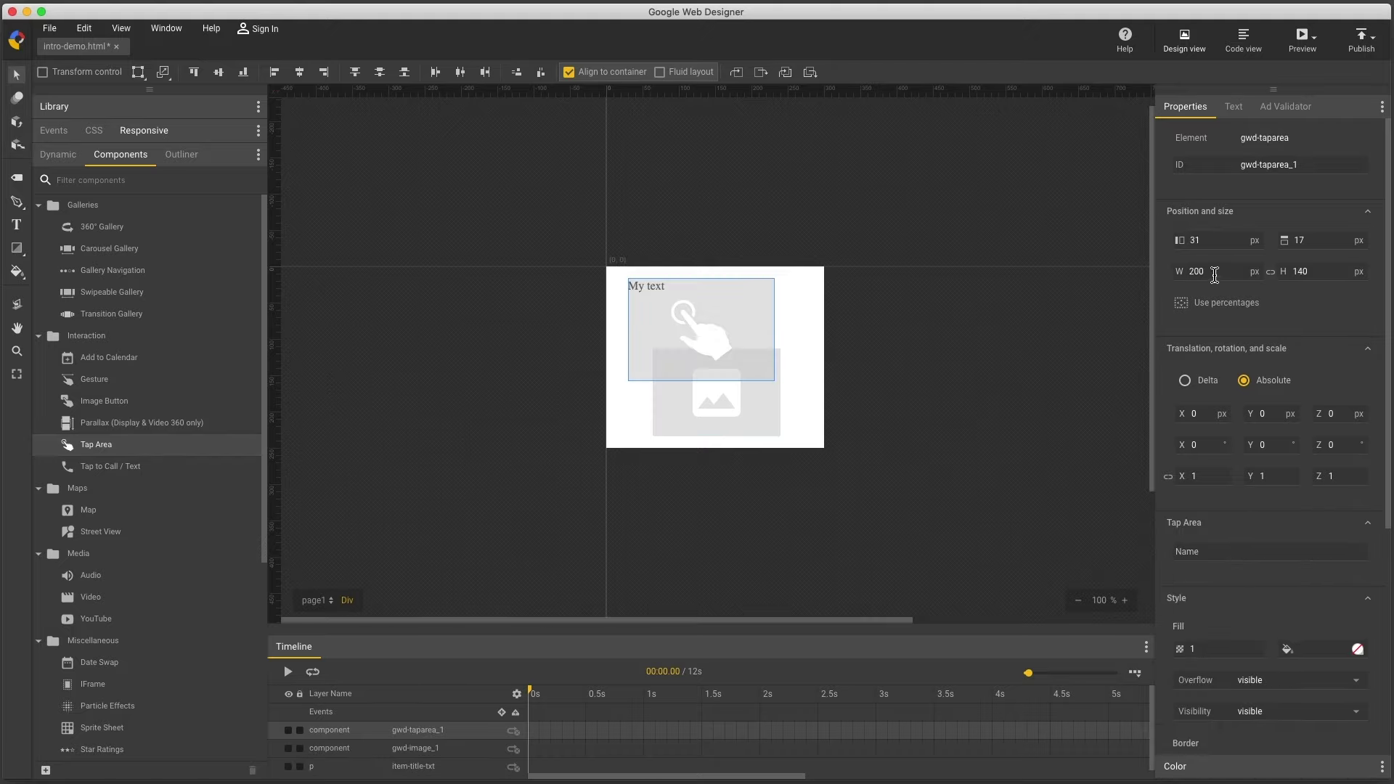
pyautogui.moveTo(1214, 275); pyautogui.dragTo(1209, 248)
pyautogui.moveTo(1315, 272); pyautogui.dragTo(1311, 215)
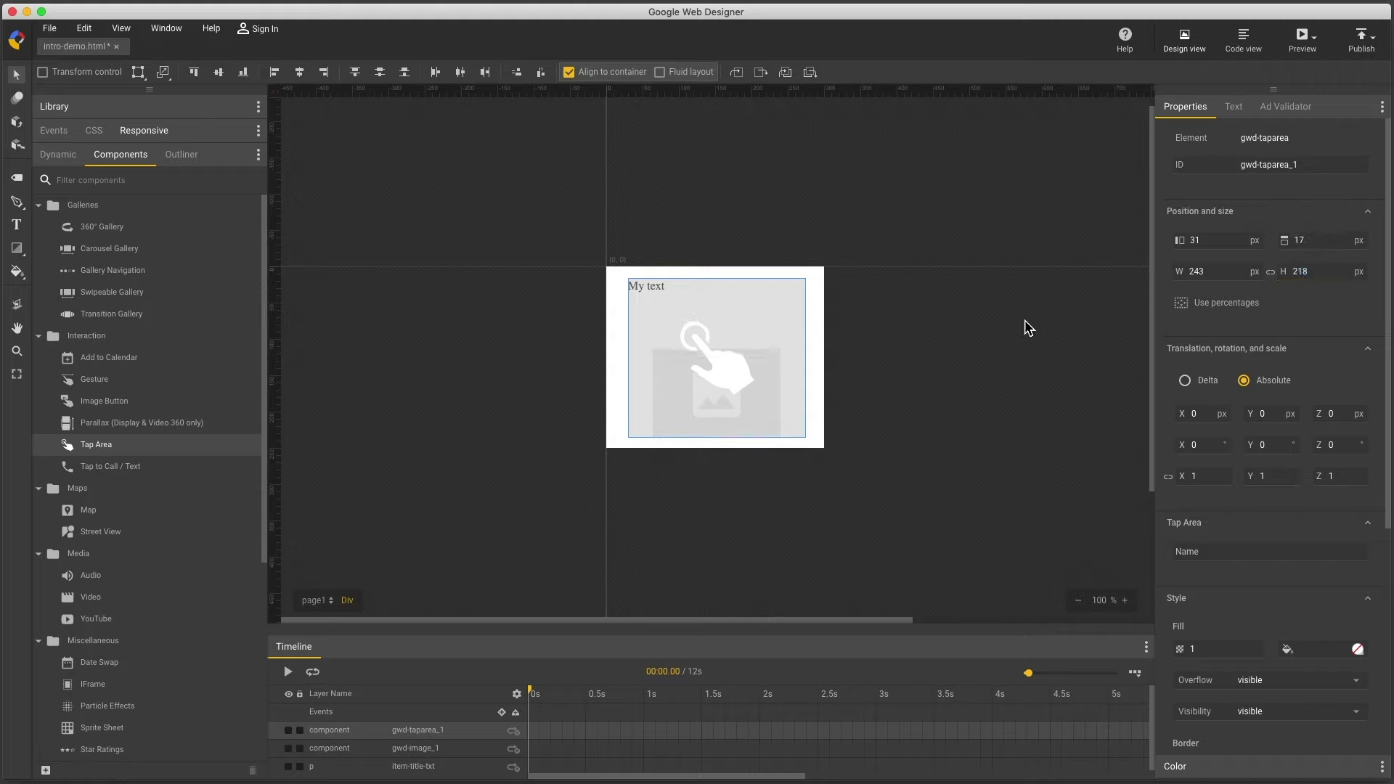
# - Bind the tap area's Exit override URL to the feed's Landing page URL field
pyautogui.rightClick(791, 335)
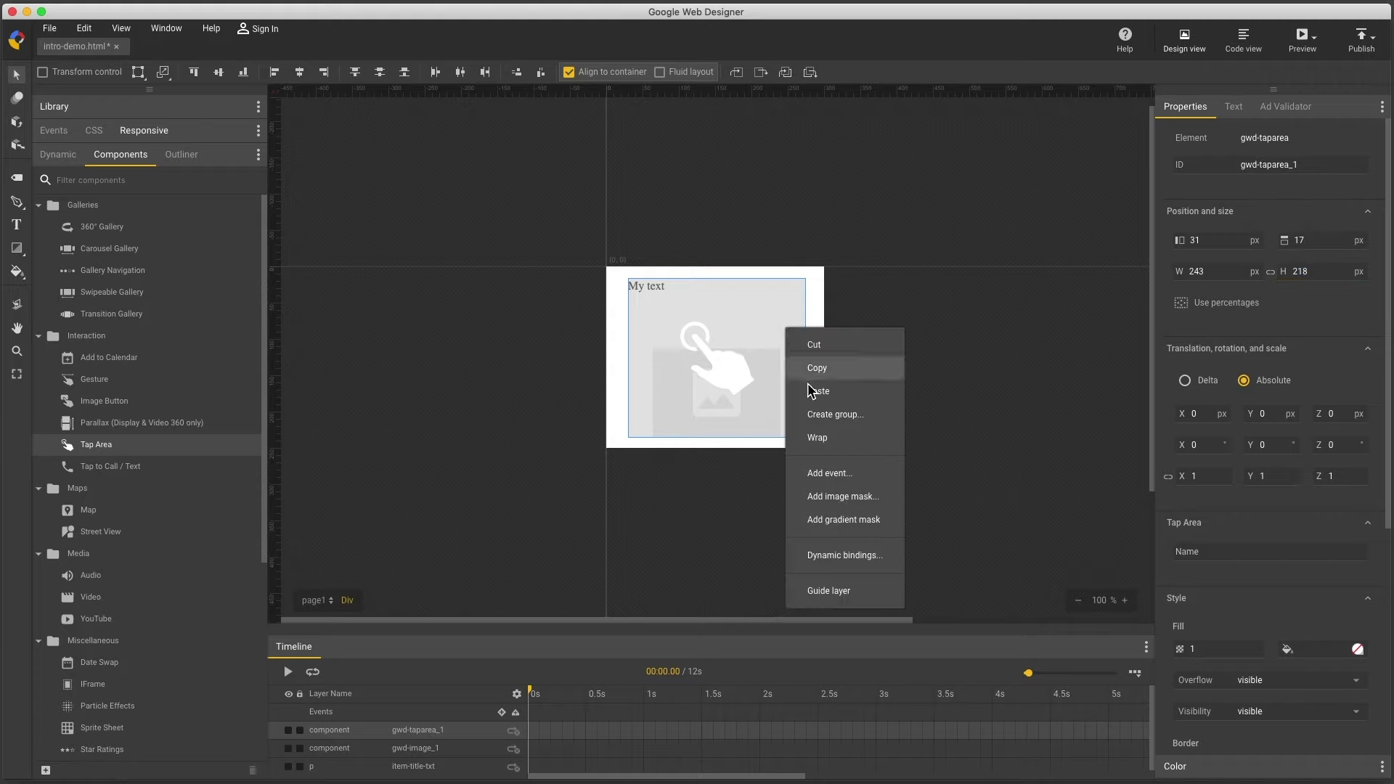
pyautogui.click(842, 555)
pyautogui.click(554, 337)
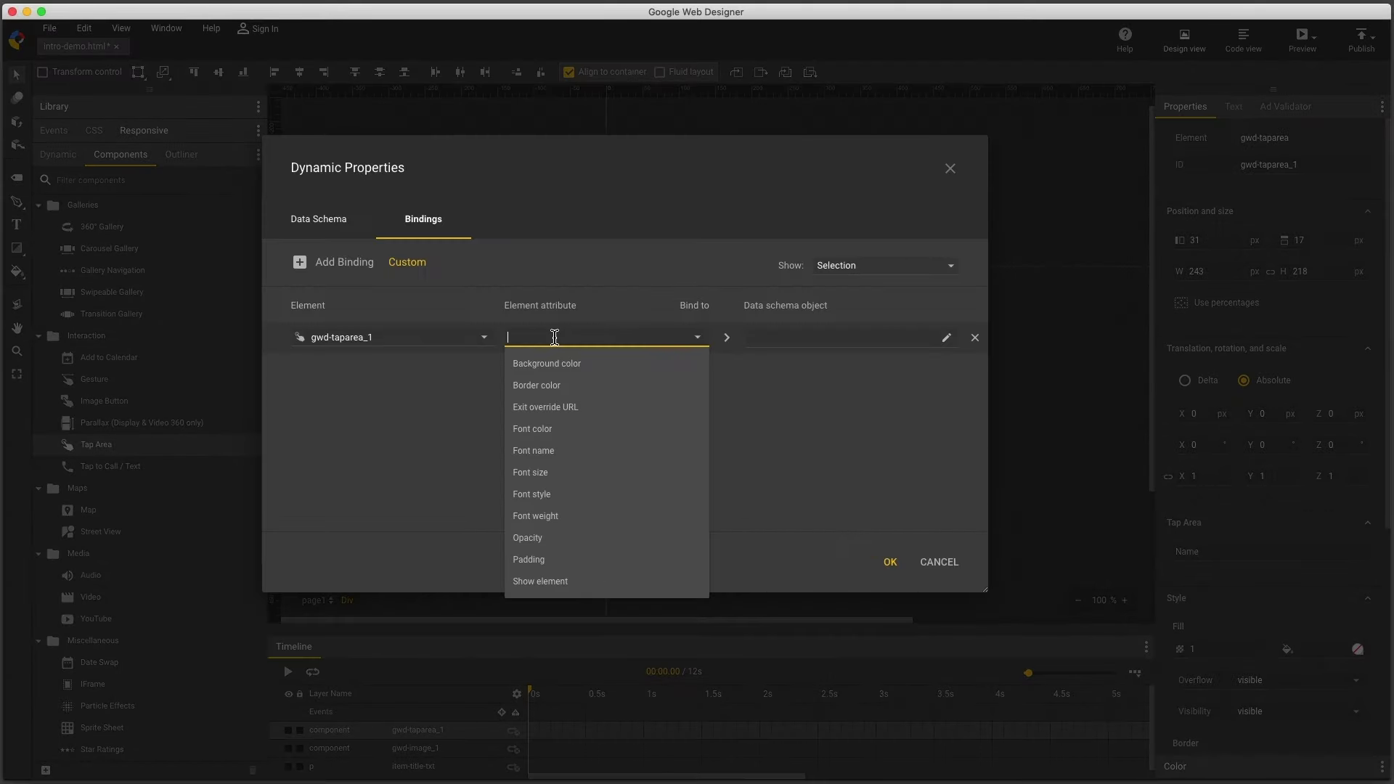
pyautogui.click(560, 407)
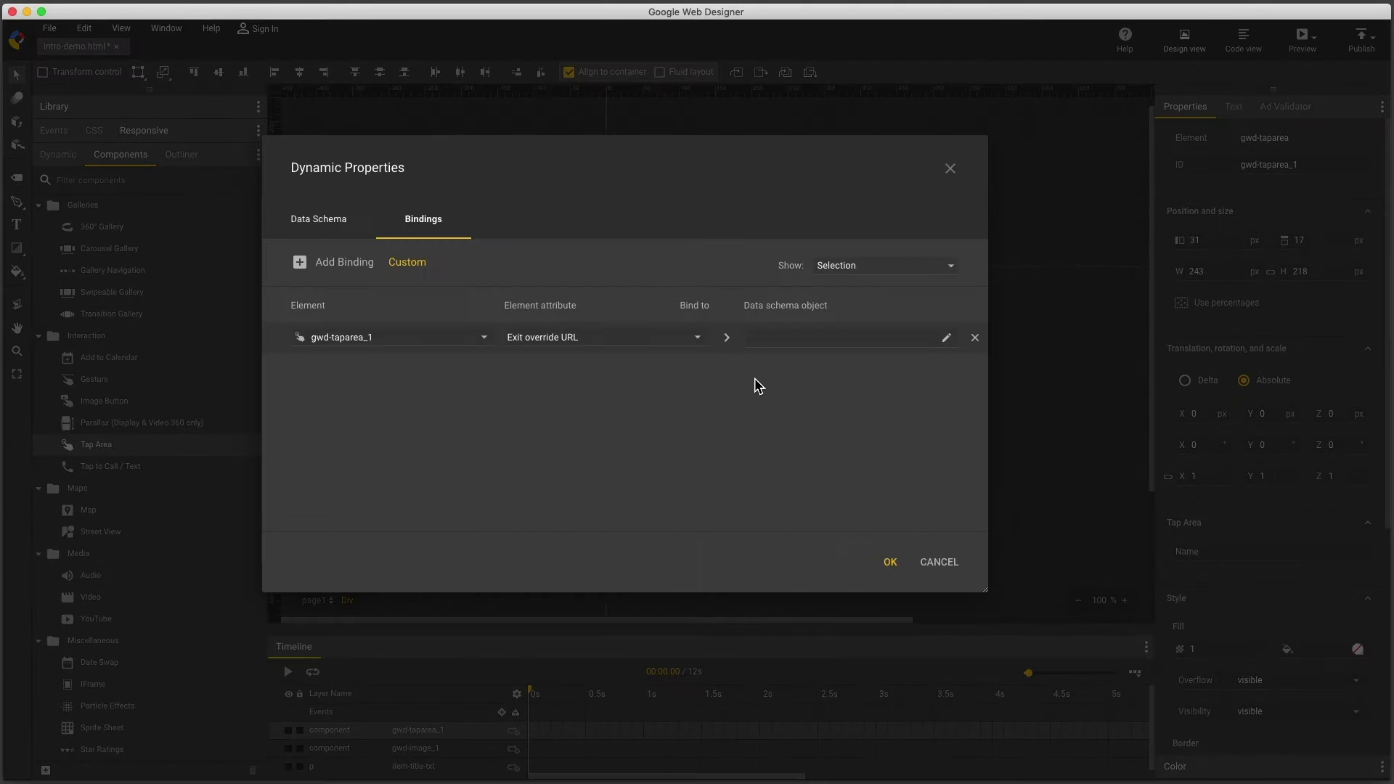
pyautogui.click(830, 342)
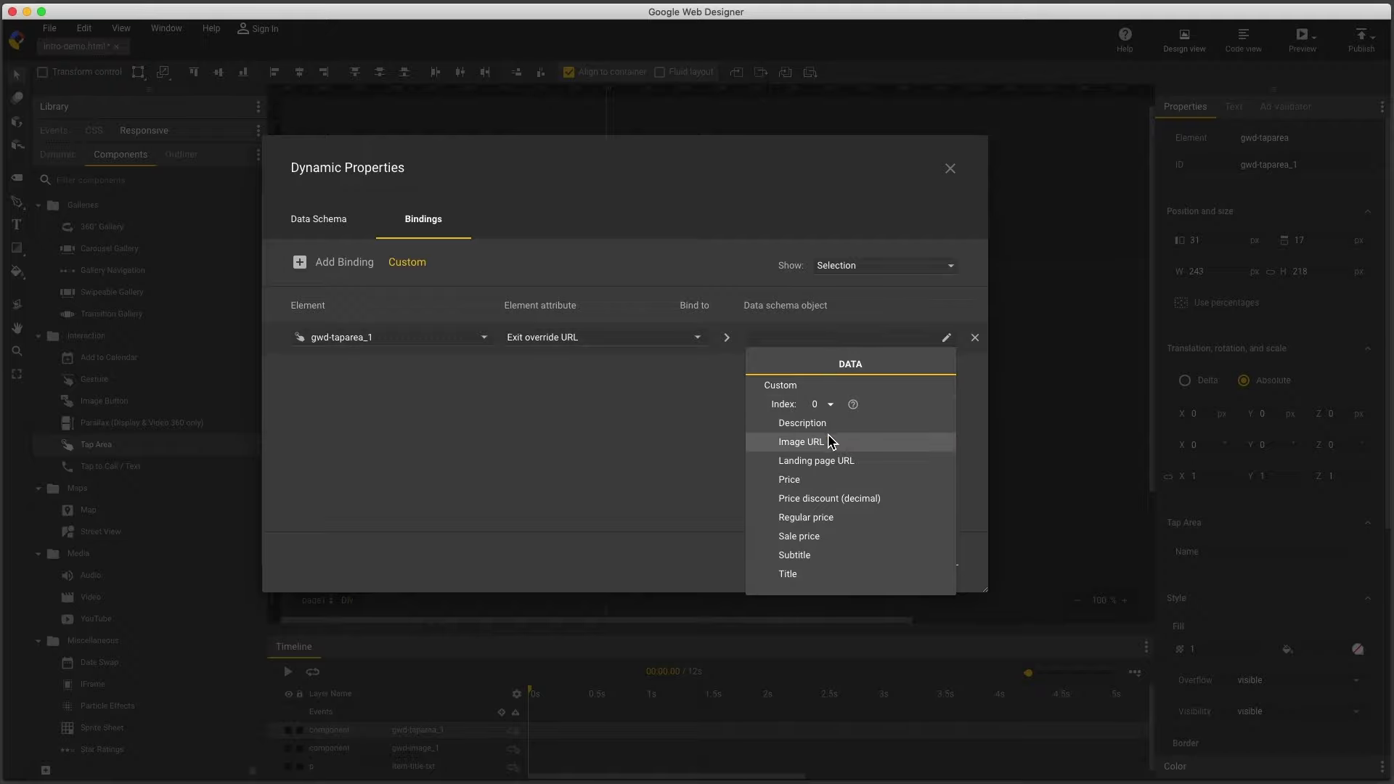
pyautogui.click(830, 462)
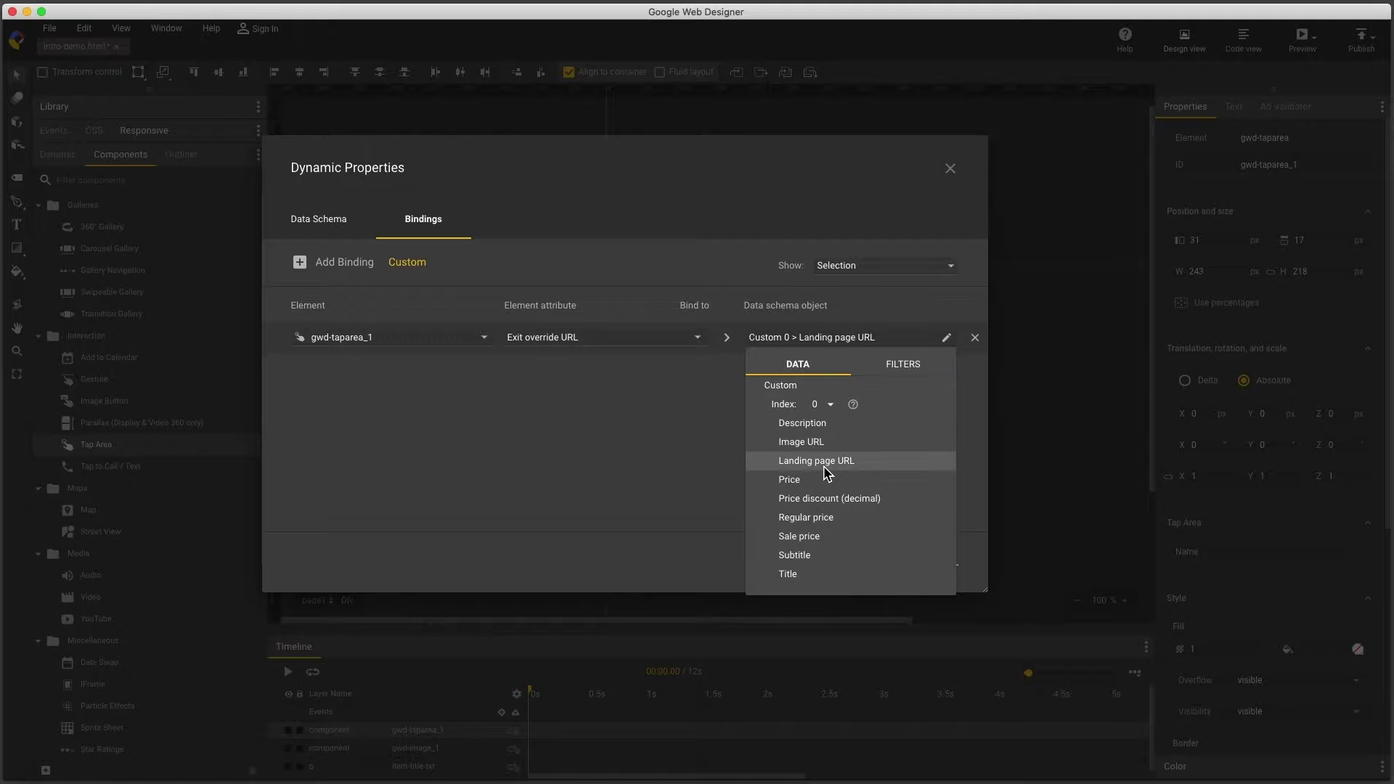
pyautogui.click(889, 564)
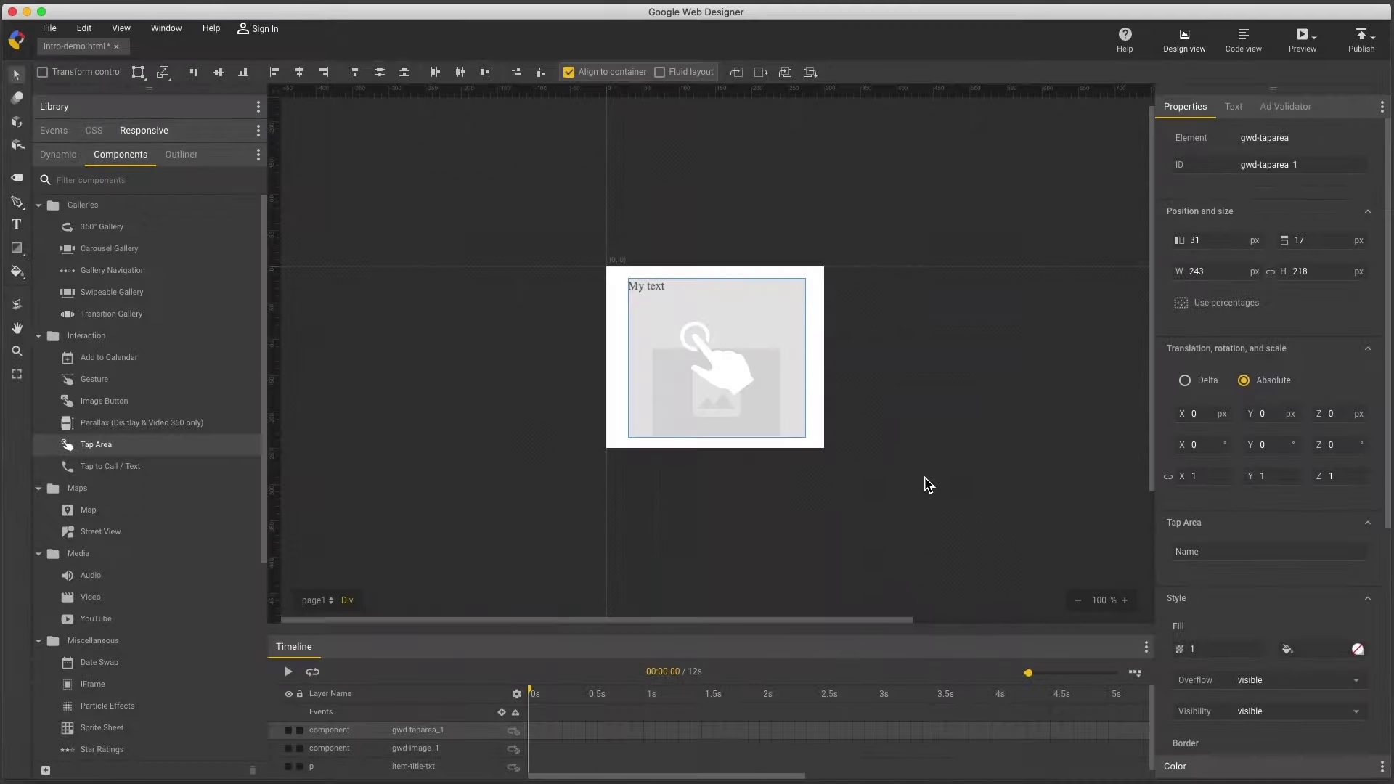
# - Preview the ad in Chrome and test the Google Home Mini card's click-through
pyautogui.click(1303, 42)
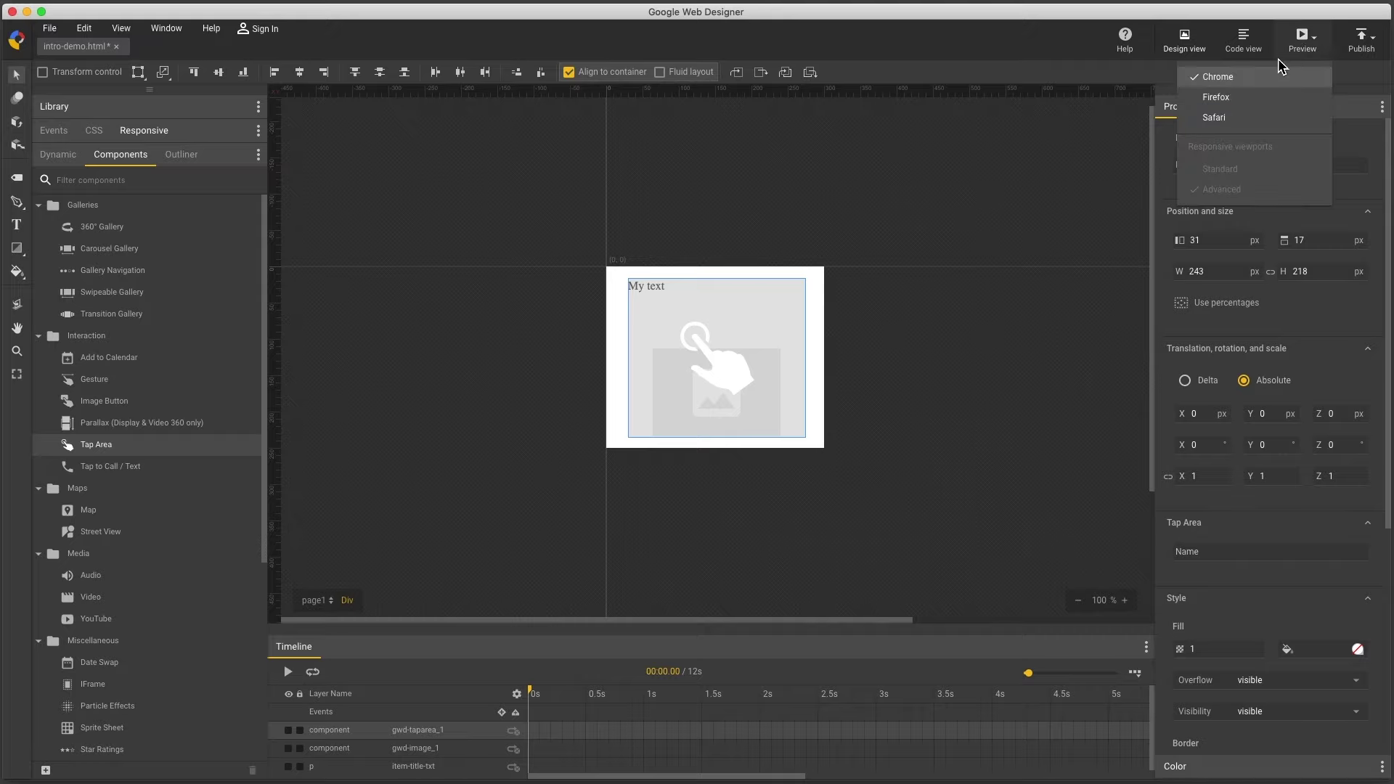
pyautogui.click(1226, 75)
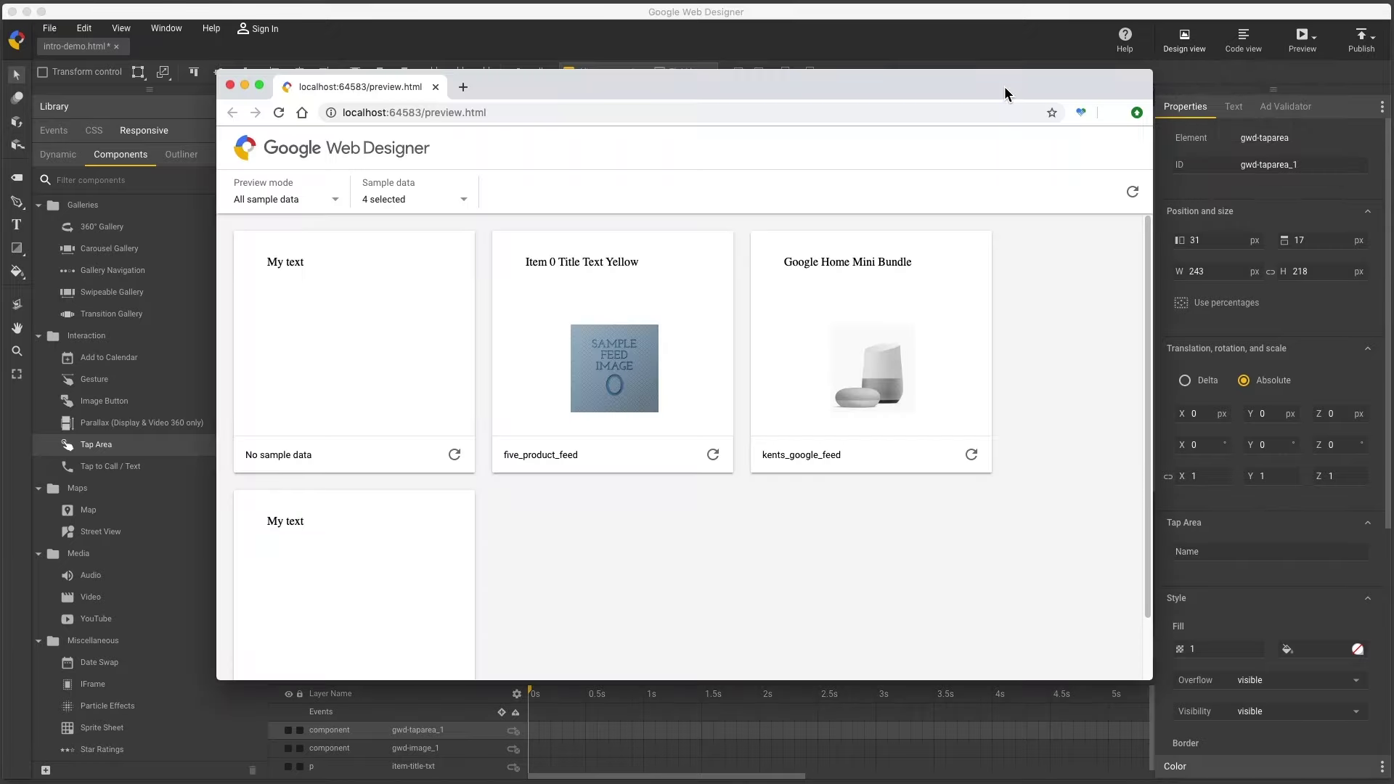
pyautogui.click(855, 339)
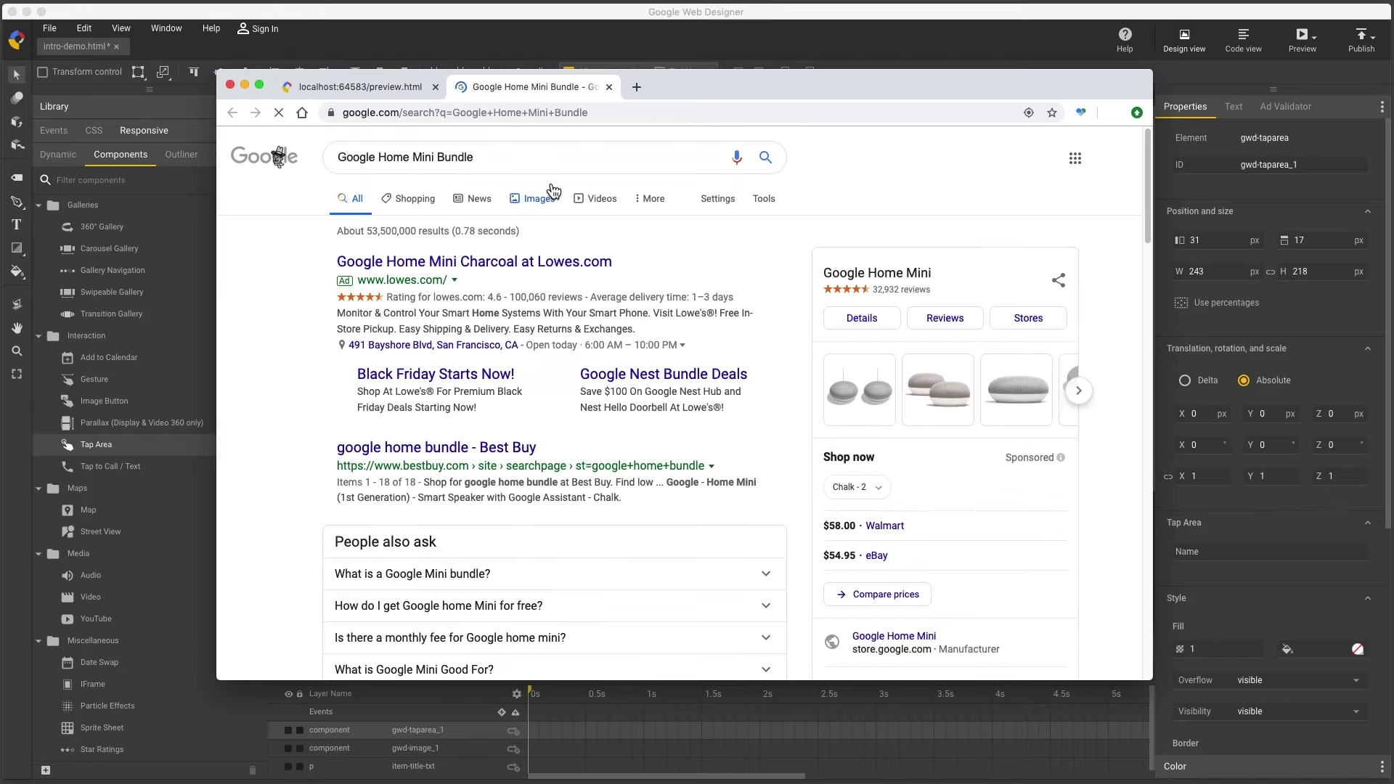
pyautogui.click(460, 22)
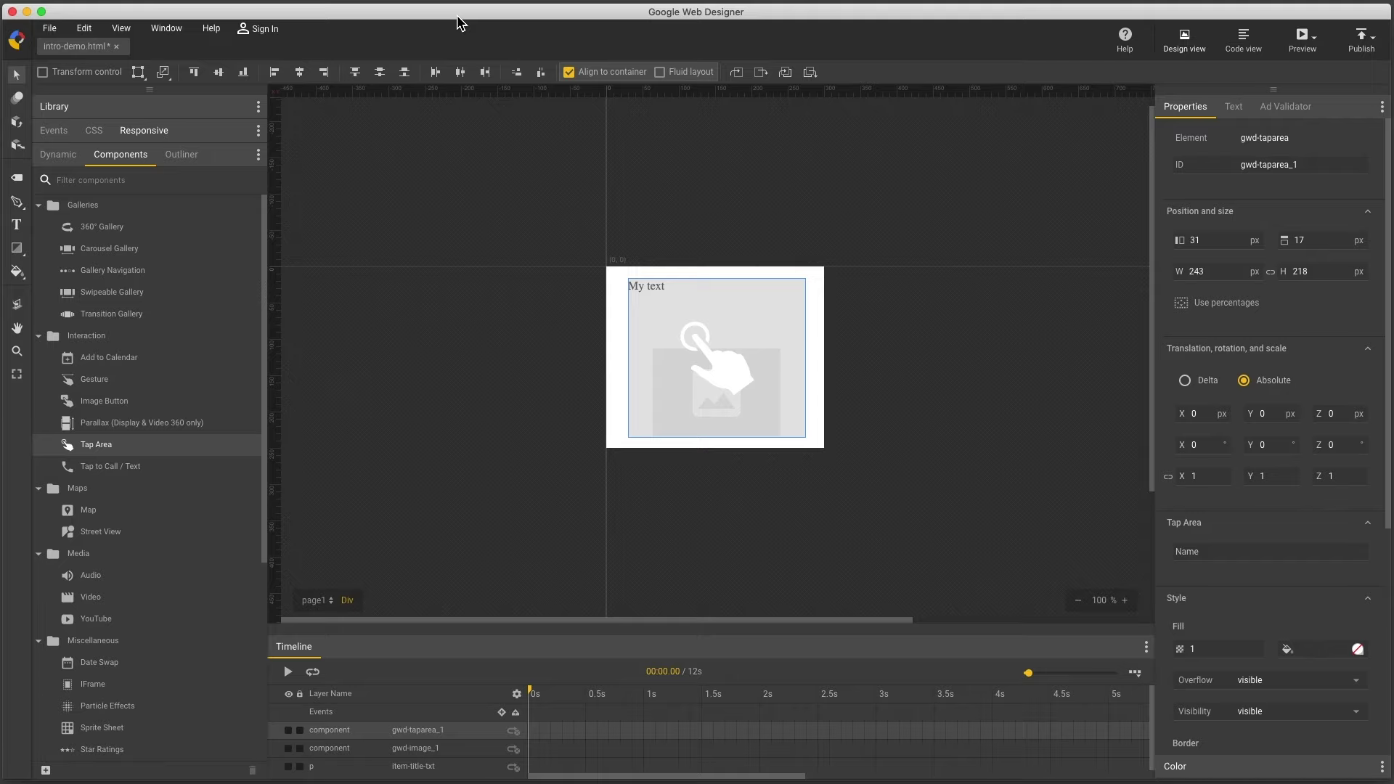
# - Glance at the ad mockup, then start a new file with File > New from Template
pyautogui.press('super+Tab')
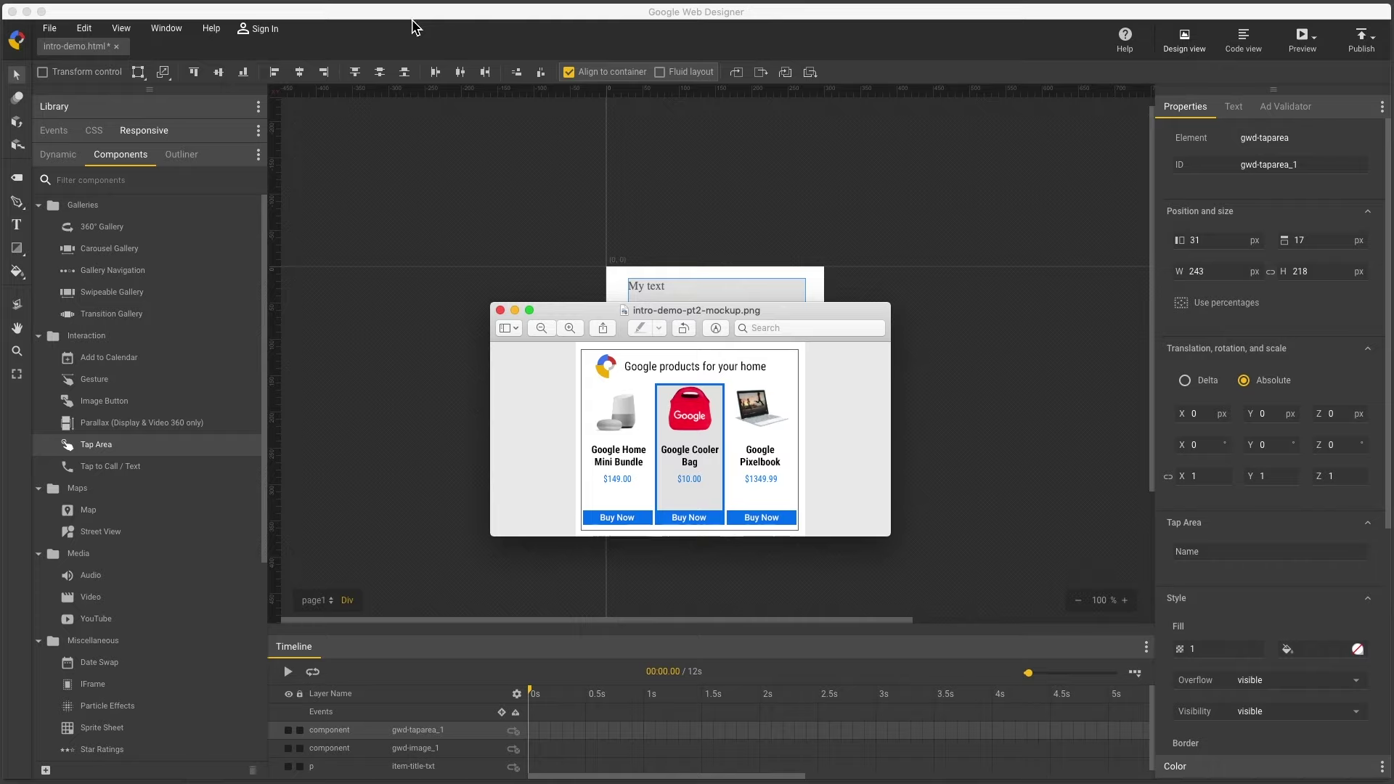
pyautogui.click(46, 30)
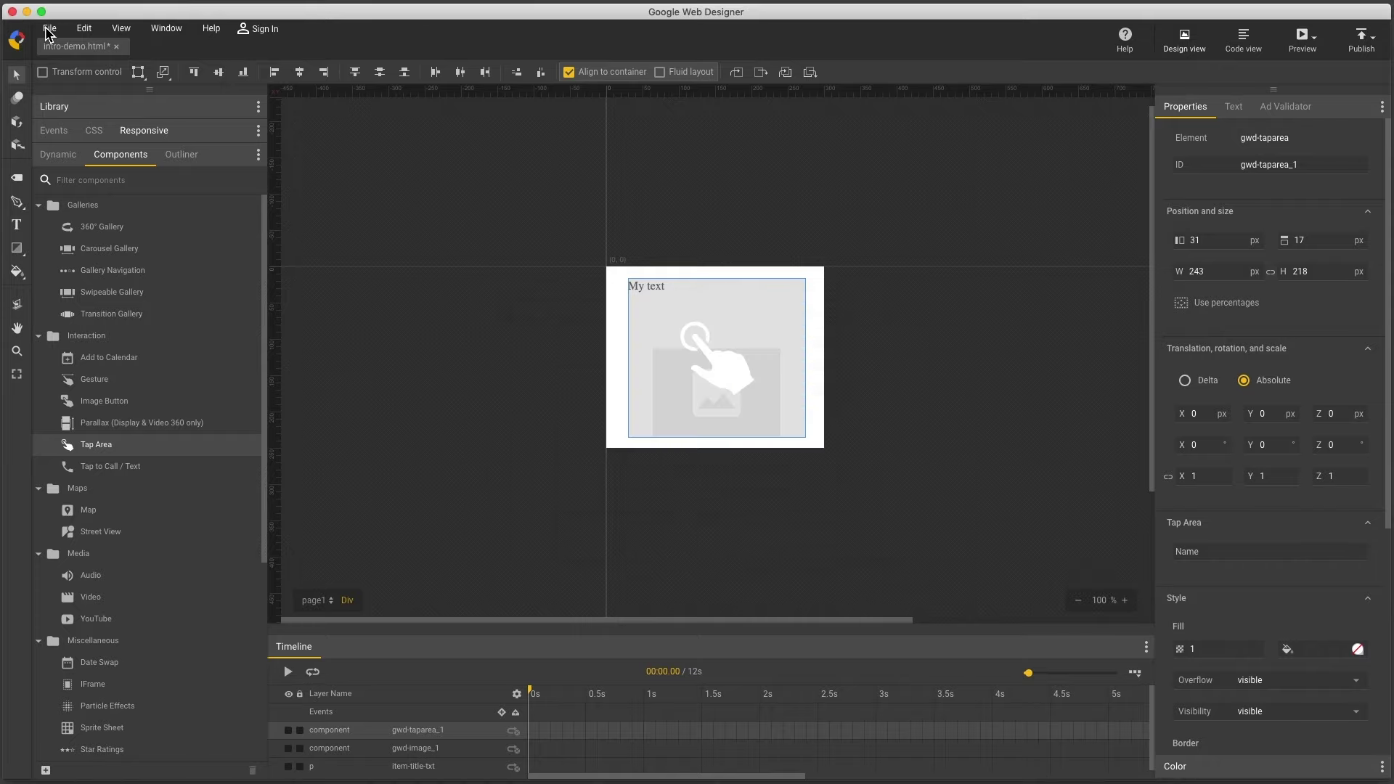
pyautogui.click(47, 29)
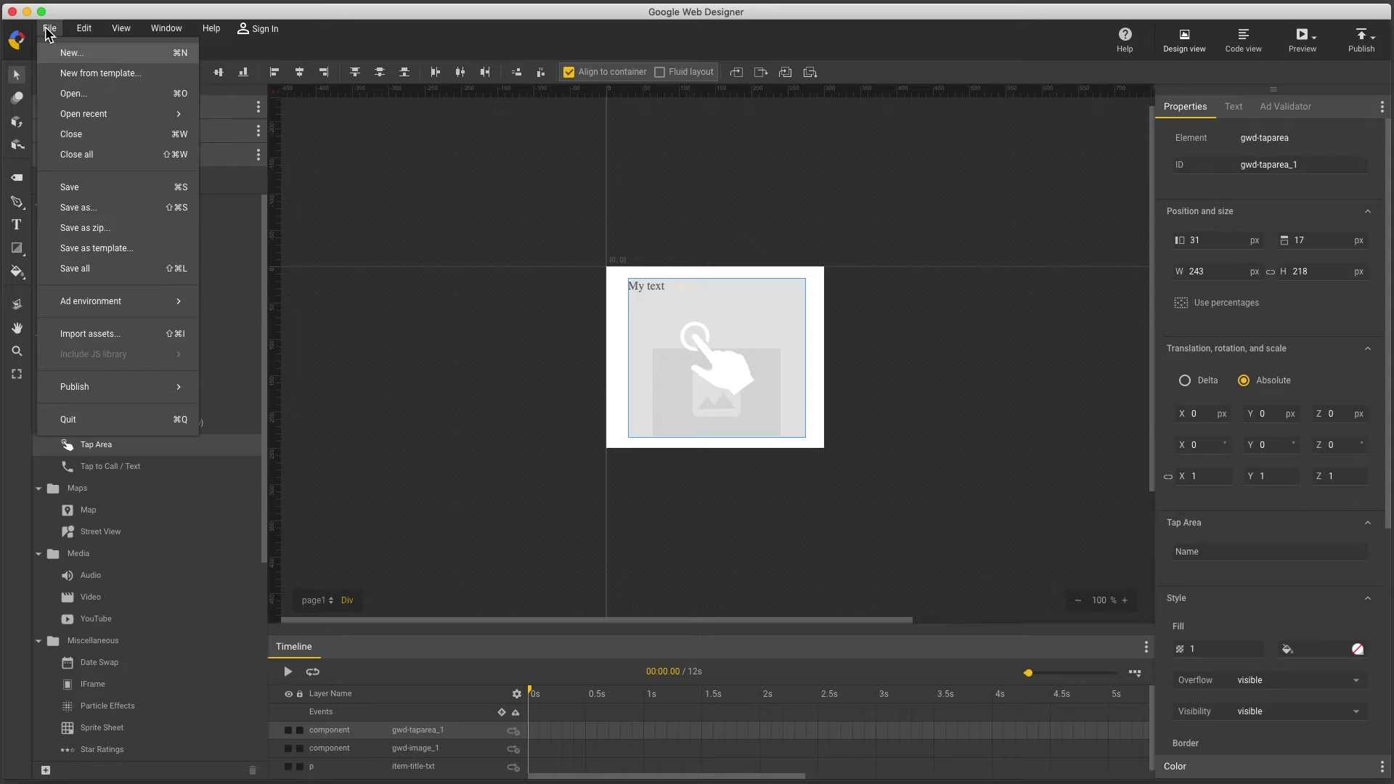
pyautogui.click(75, 74)
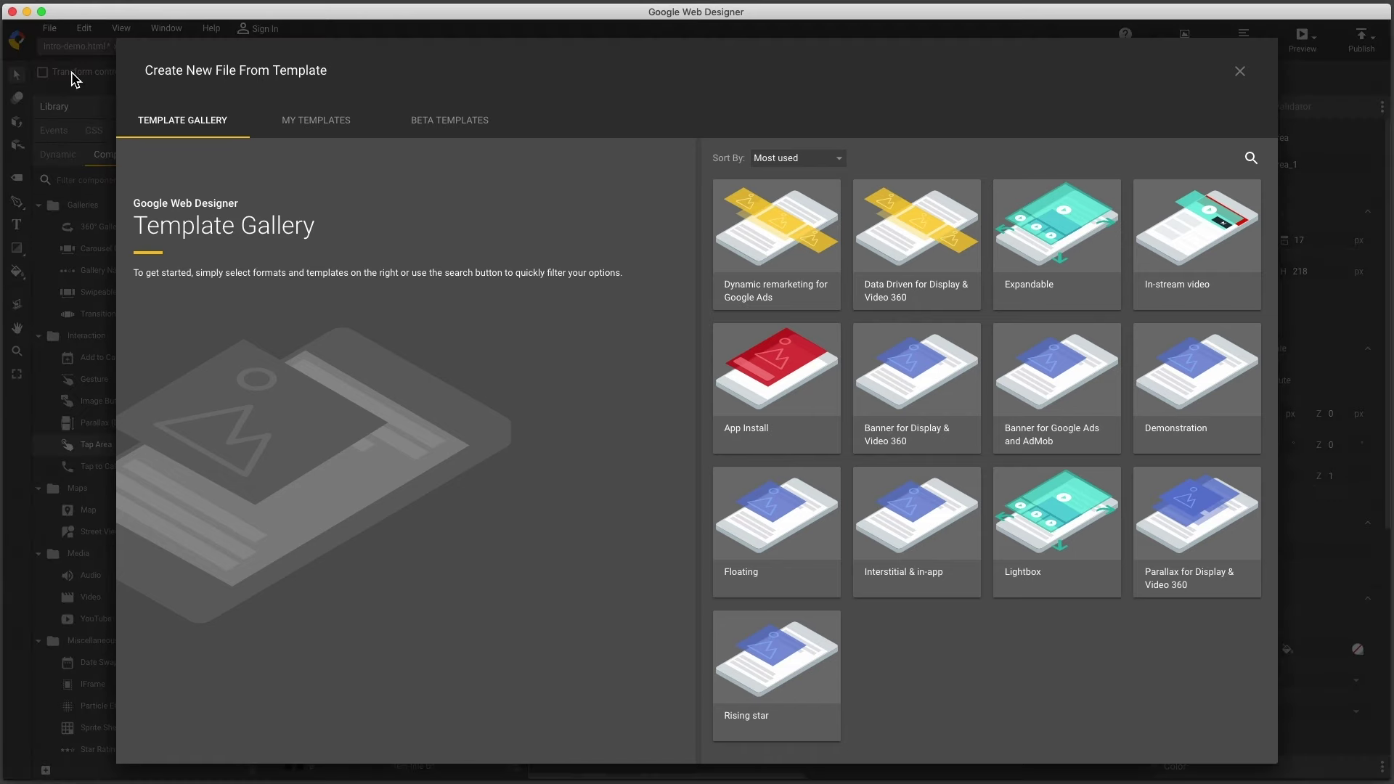
# - Show the Dynamic remarketing for Google Ads layouts and scroll down to Single Page for Travel
pyautogui.click(735, 294)
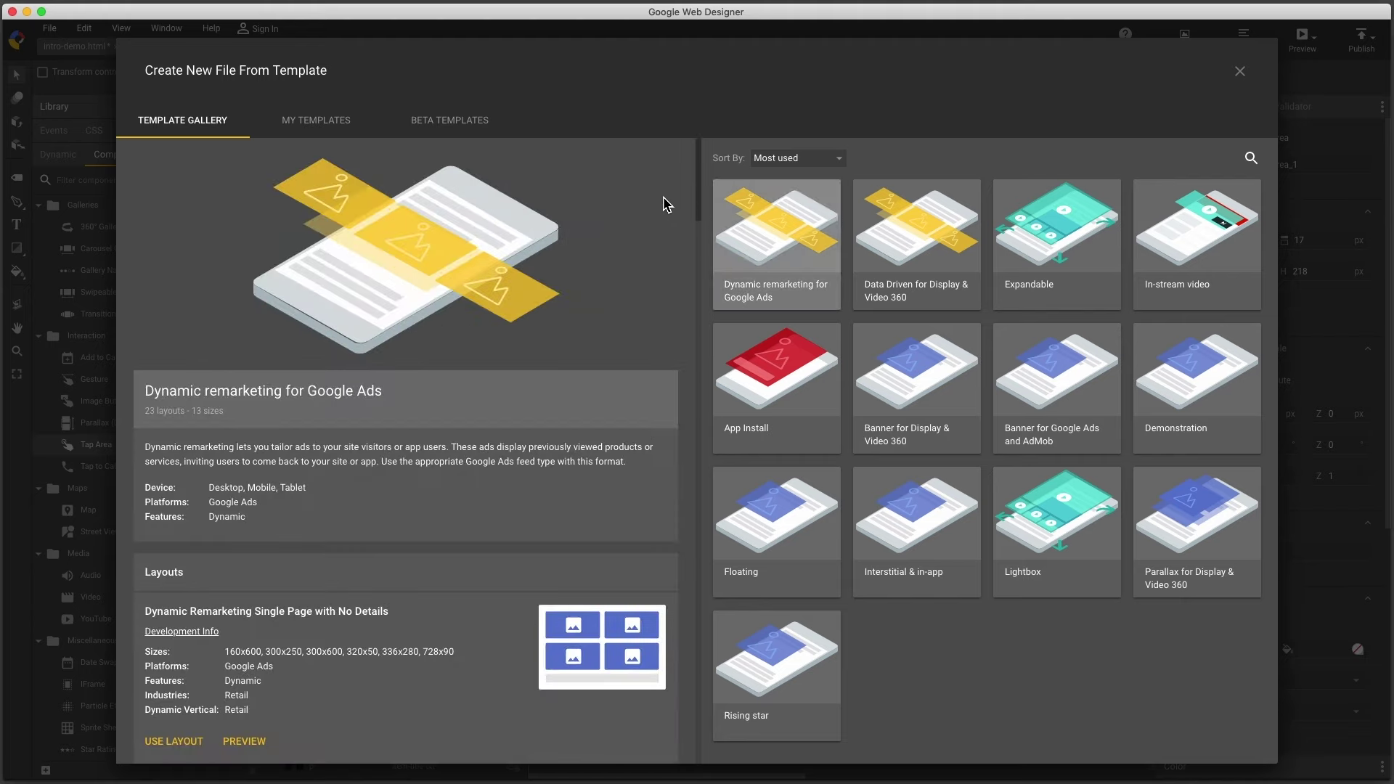
pyautogui.scroll(-10, 667, 206)
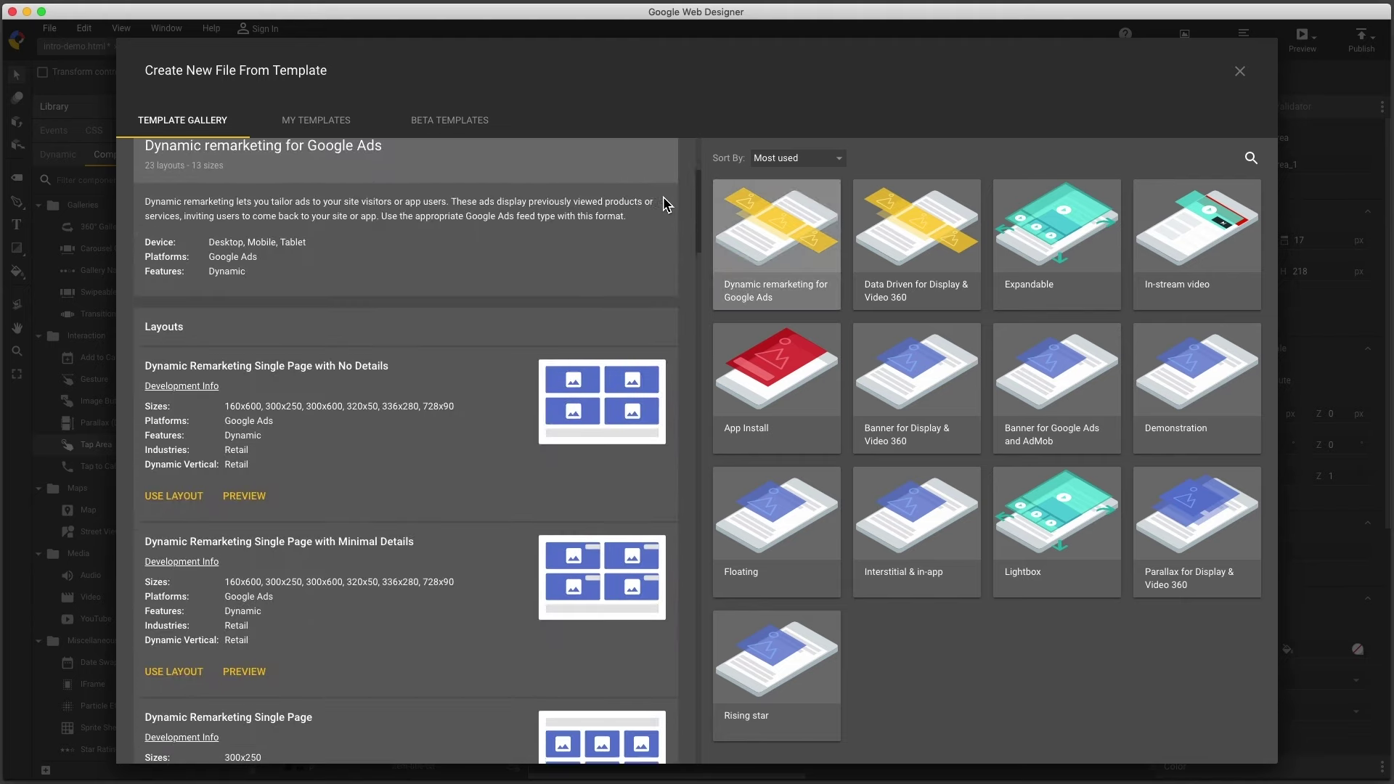
pyautogui.scroll(-5, 663, 206)
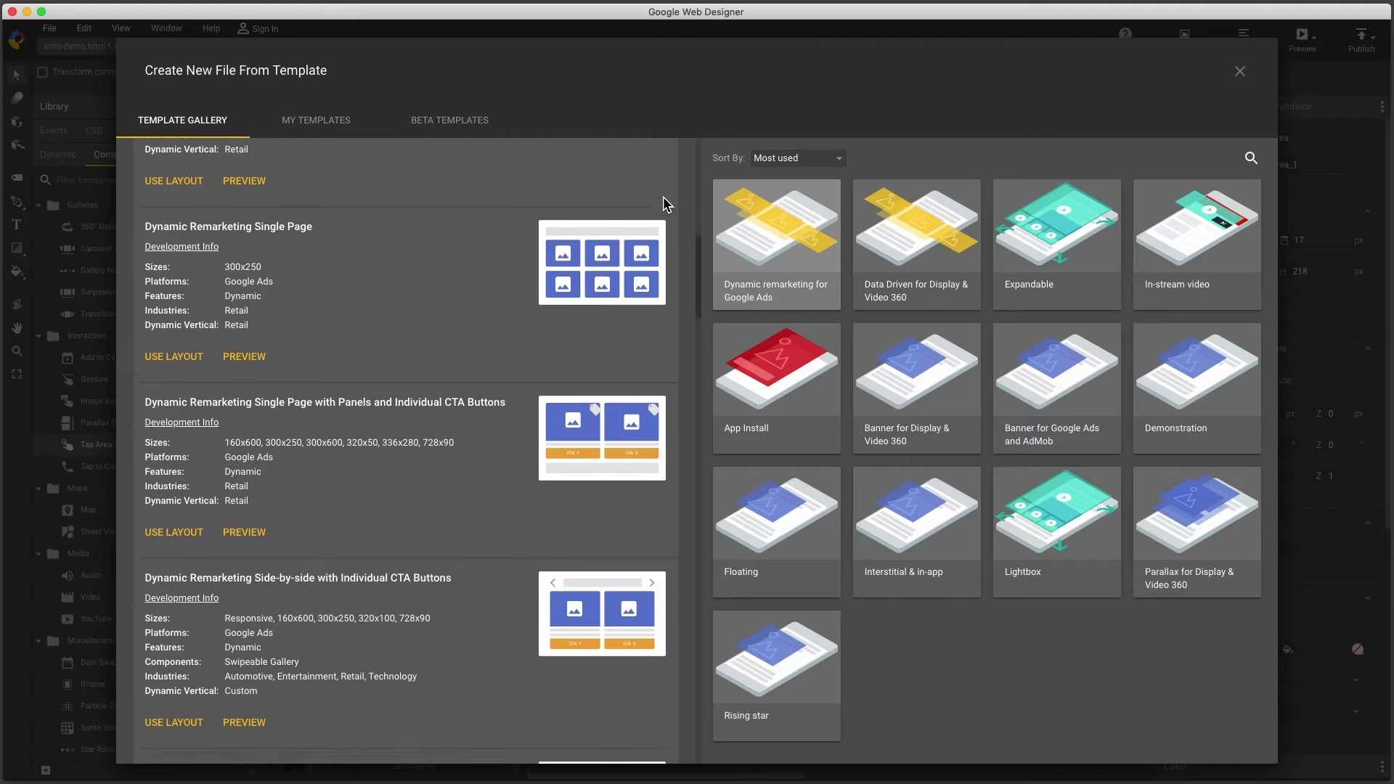
pyautogui.scroll(-2, 666, 206)
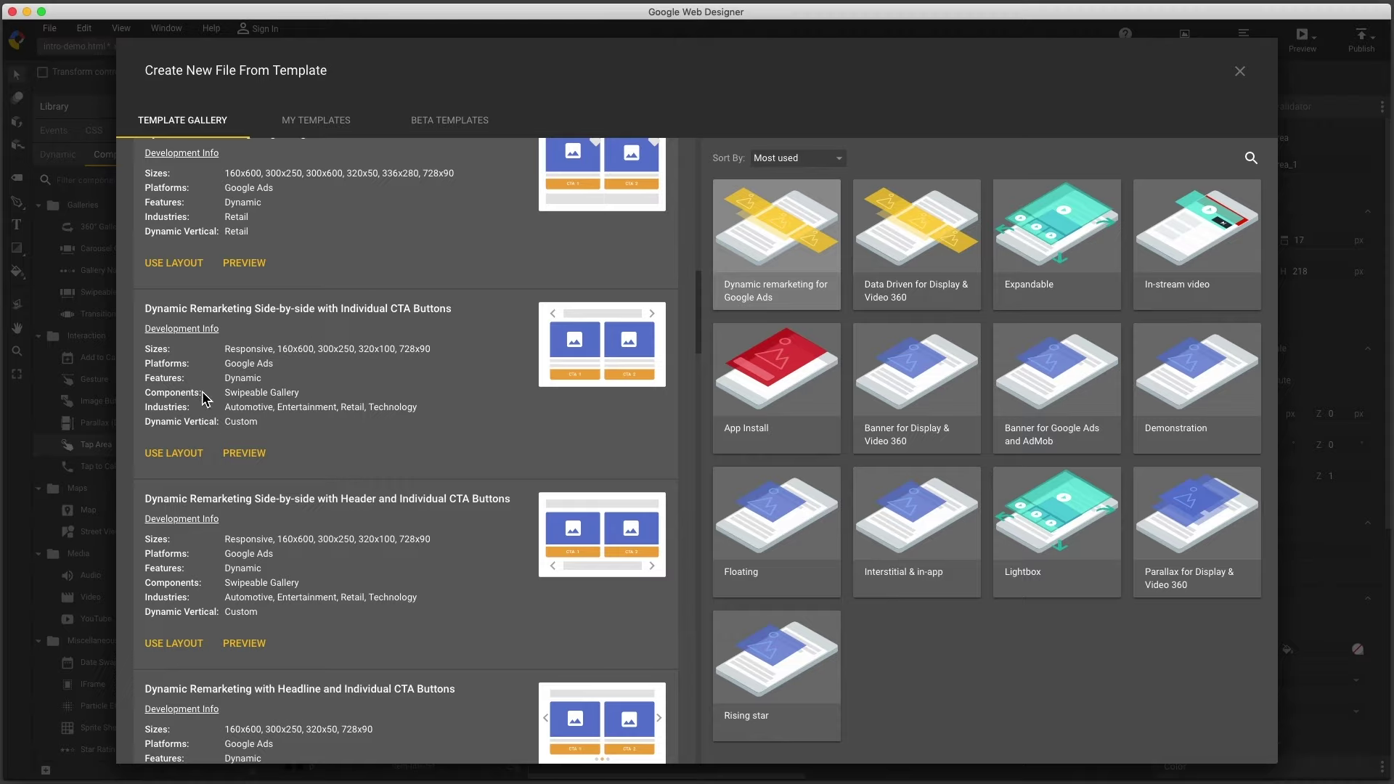
pyautogui.scroll(-2, 247, 396)
pyautogui.scroll(-6, 245, 396)
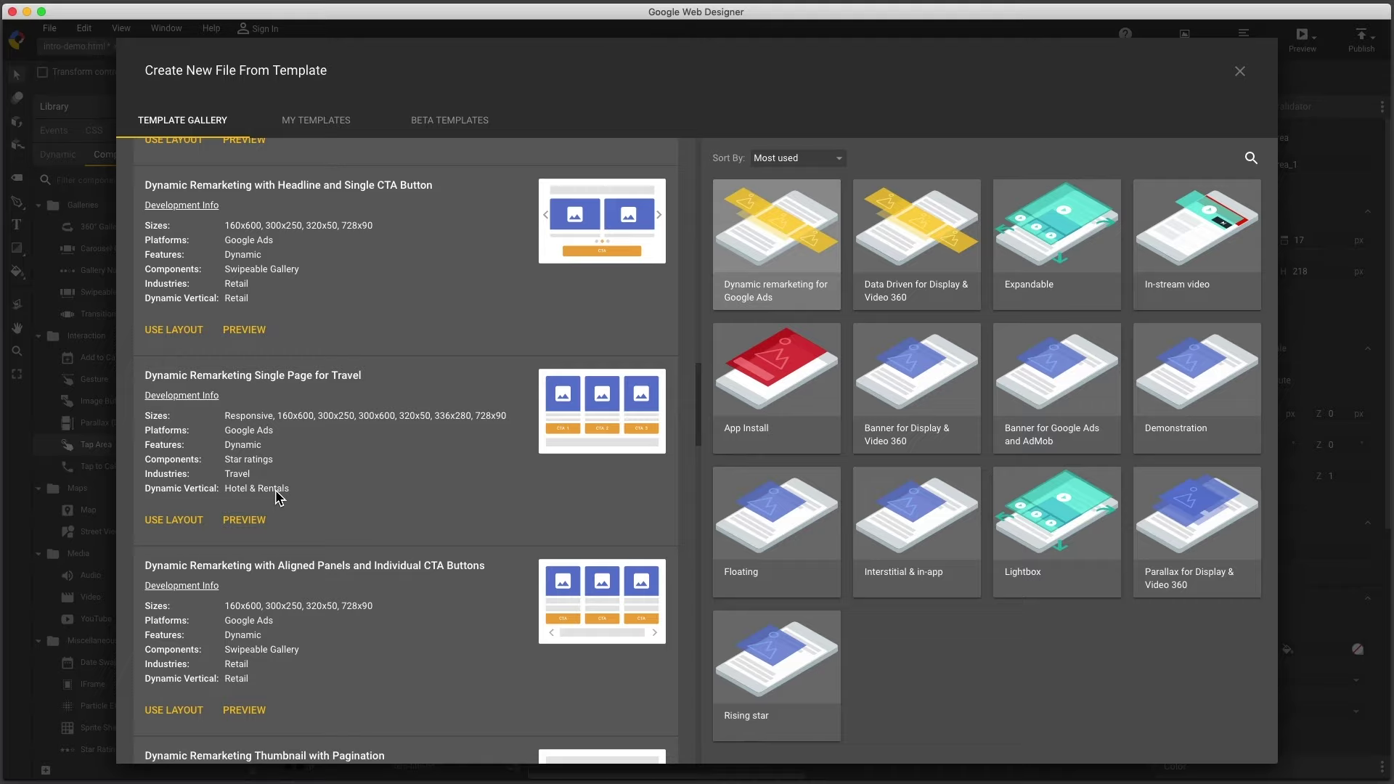
# - Filter the templates to the Custom dynamic vertical and browse the remarketing layouts
pyautogui.click(1250, 158)
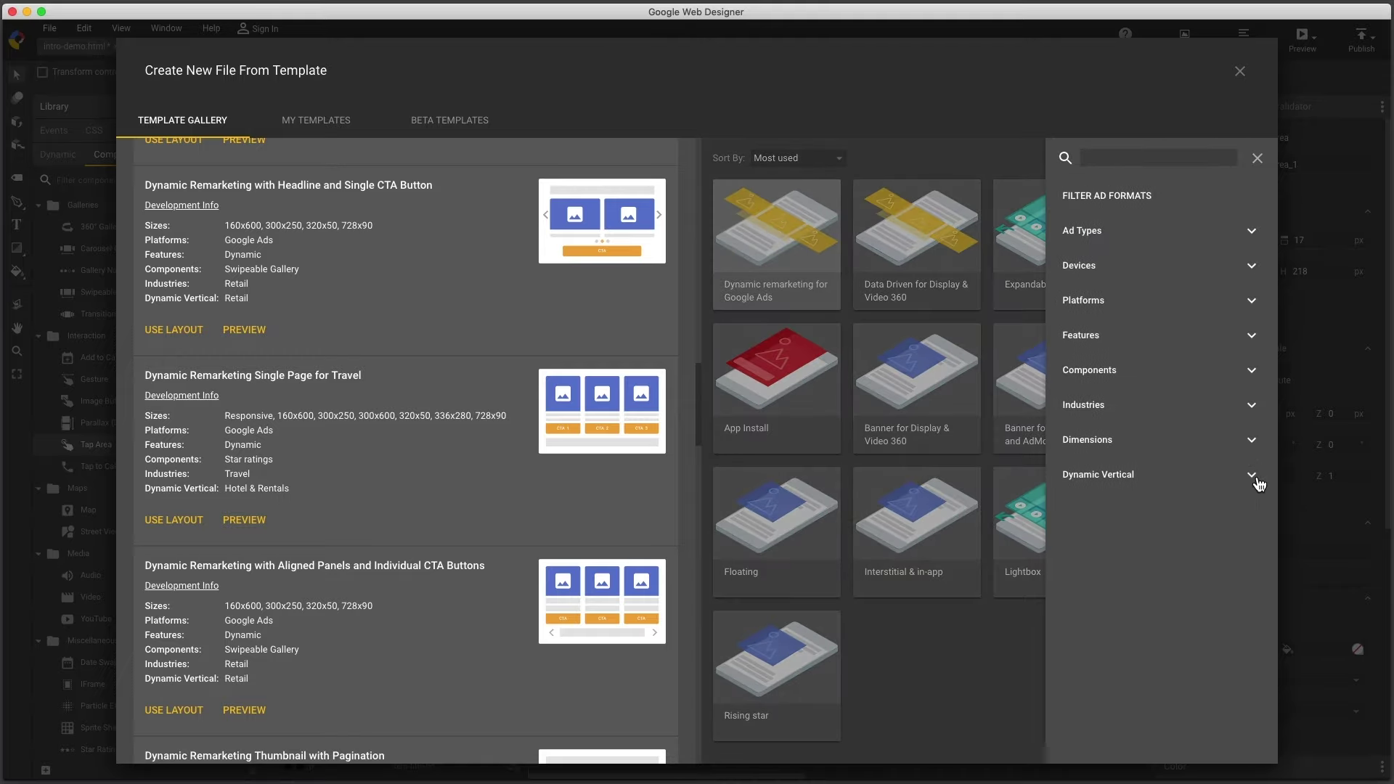
pyautogui.click(1252, 476)
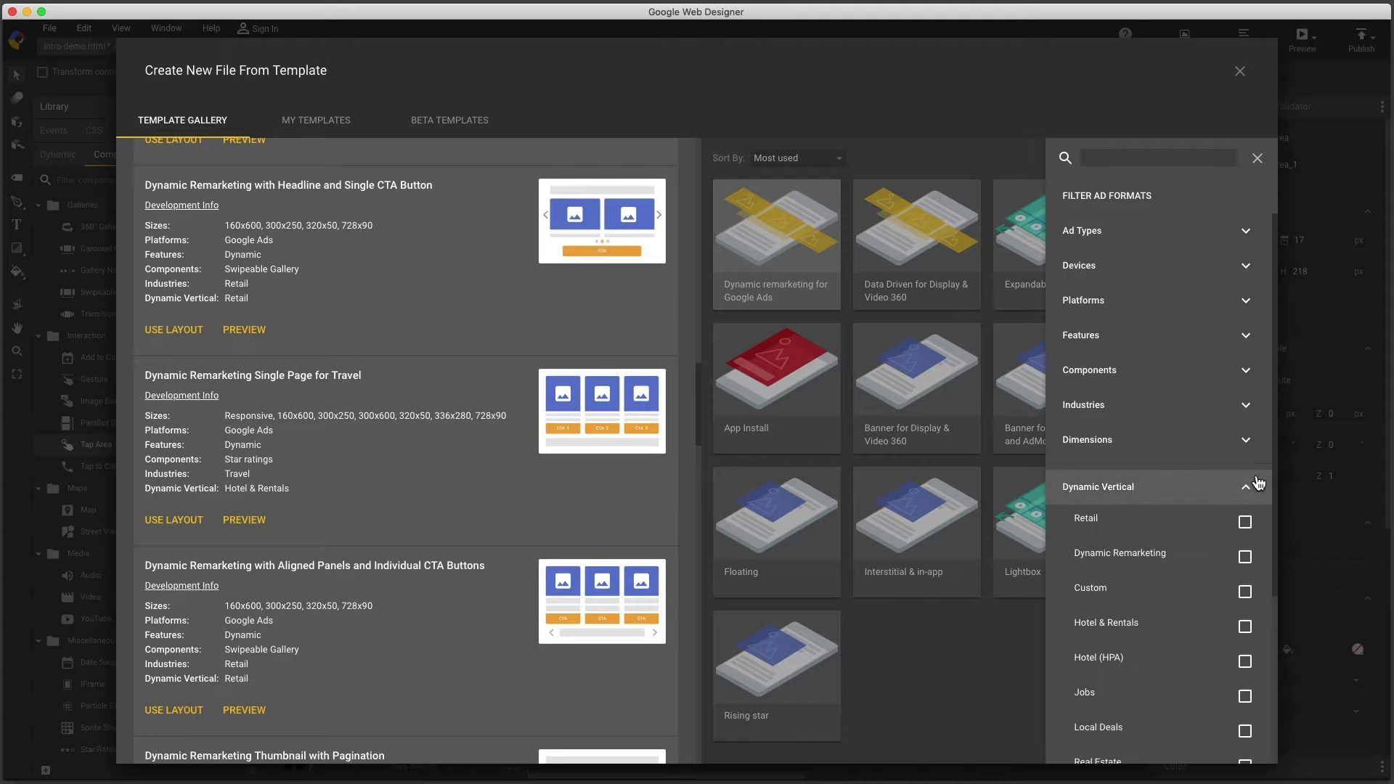
pyautogui.click(1245, 593)
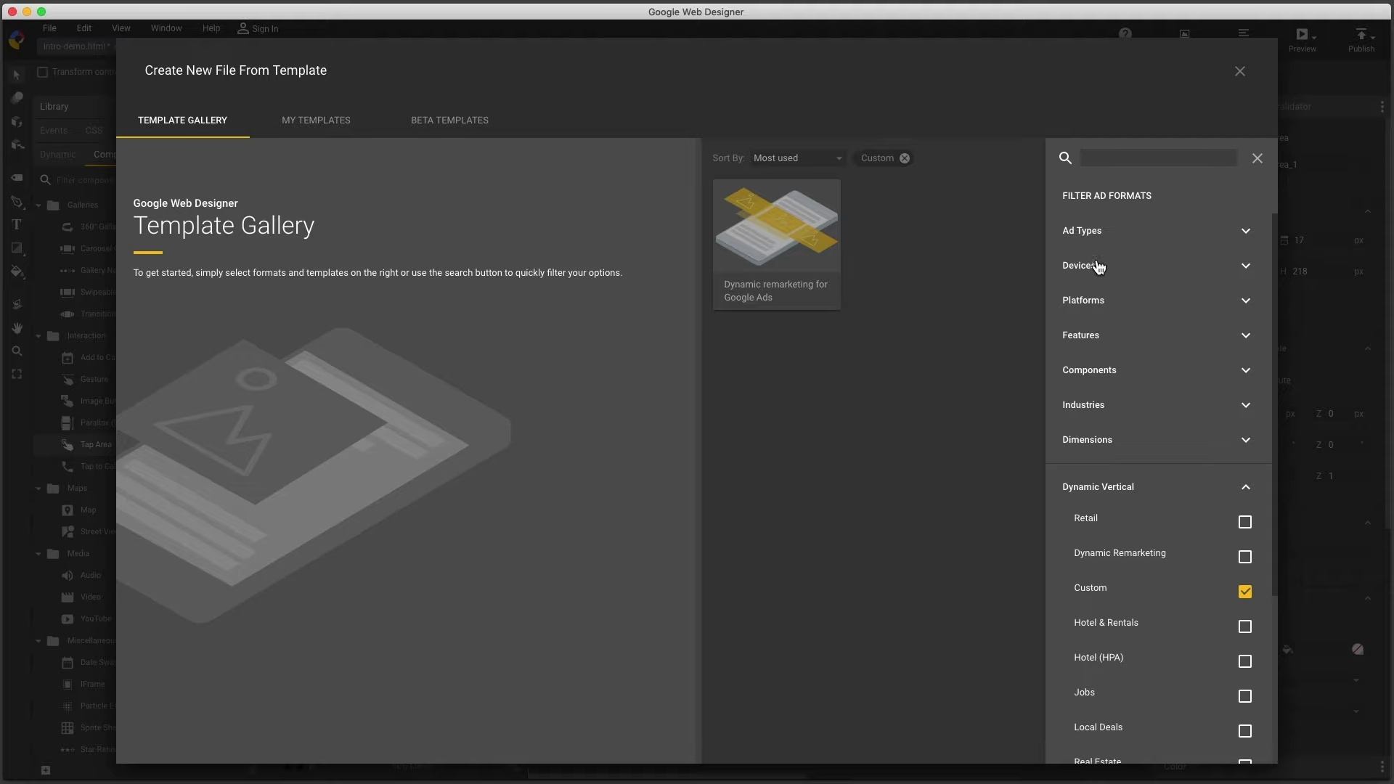
pyautogui.click(775, 238)
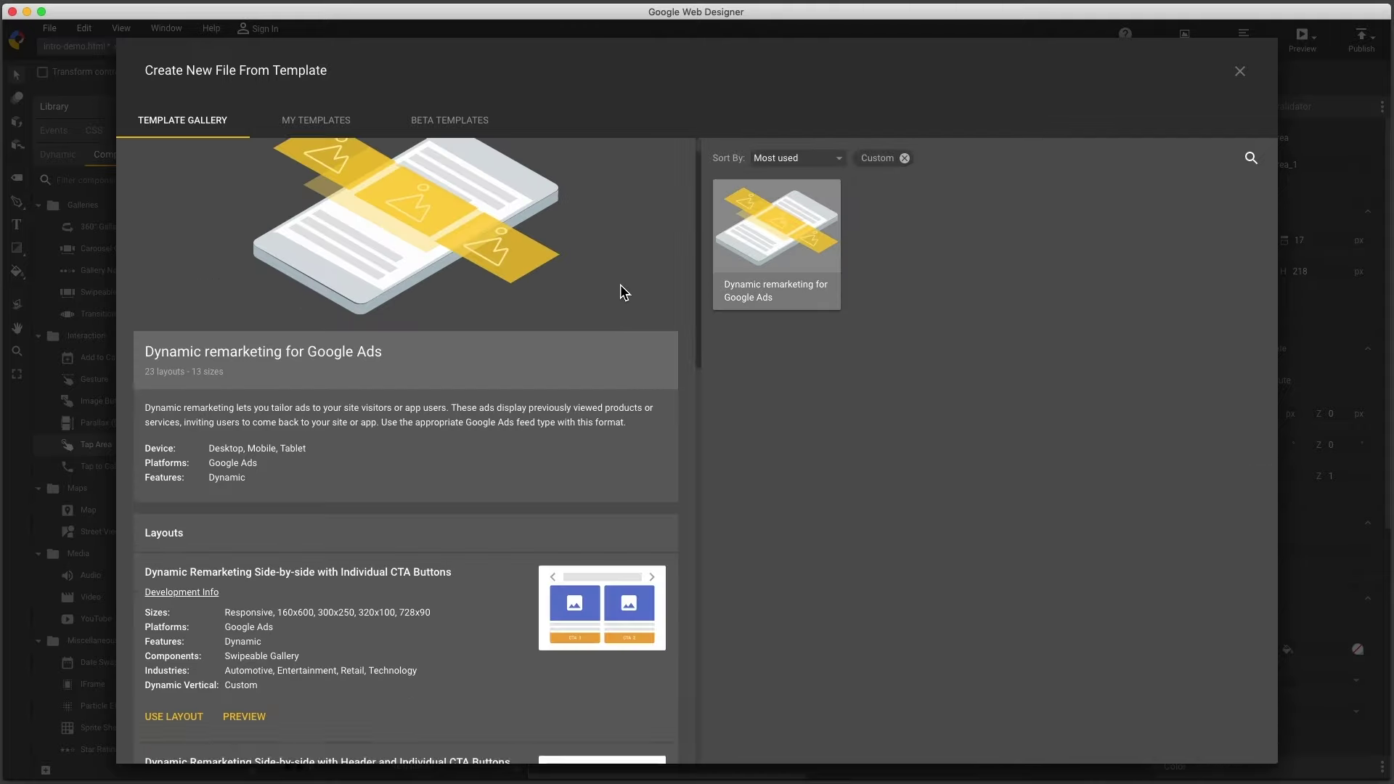
pyautogui.scroll(-10, 621, 293)
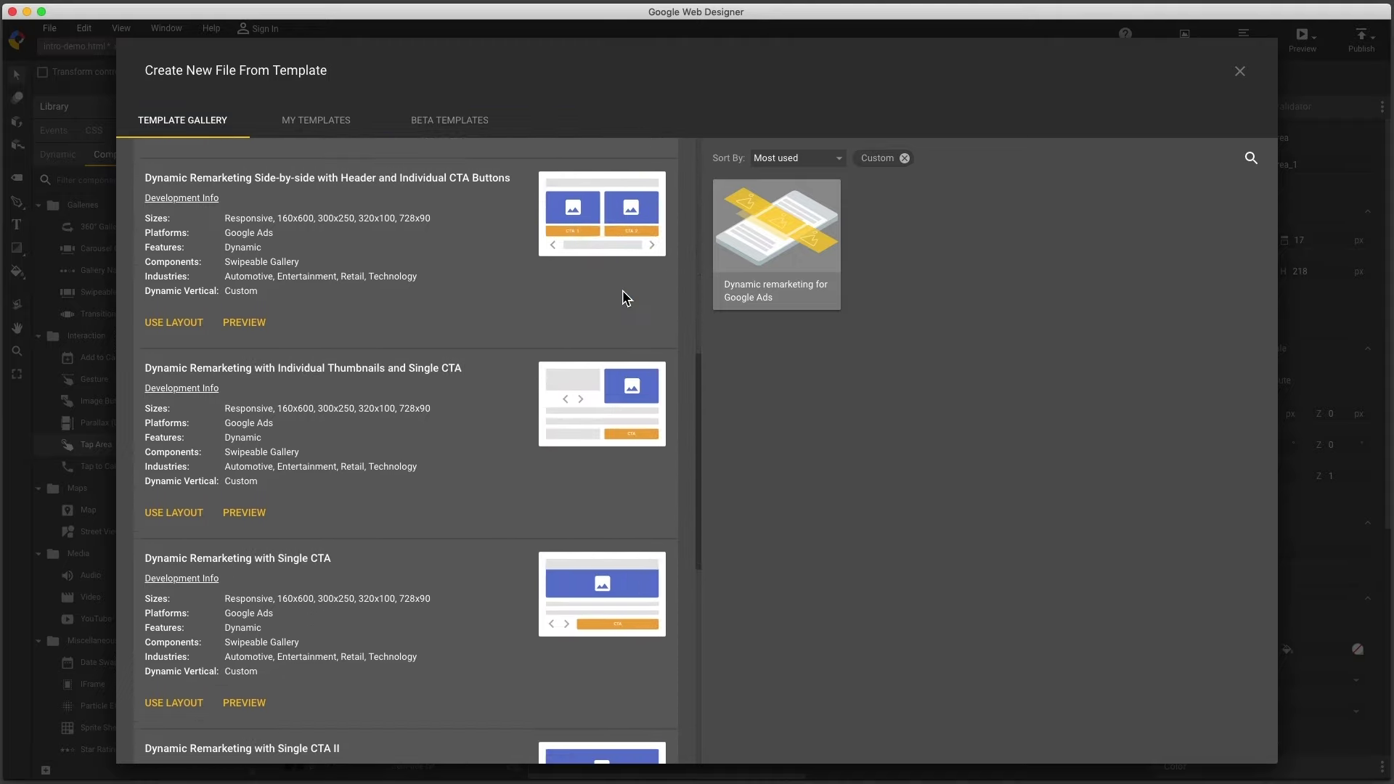
pyautogui.scroll(-10, 622, 291)
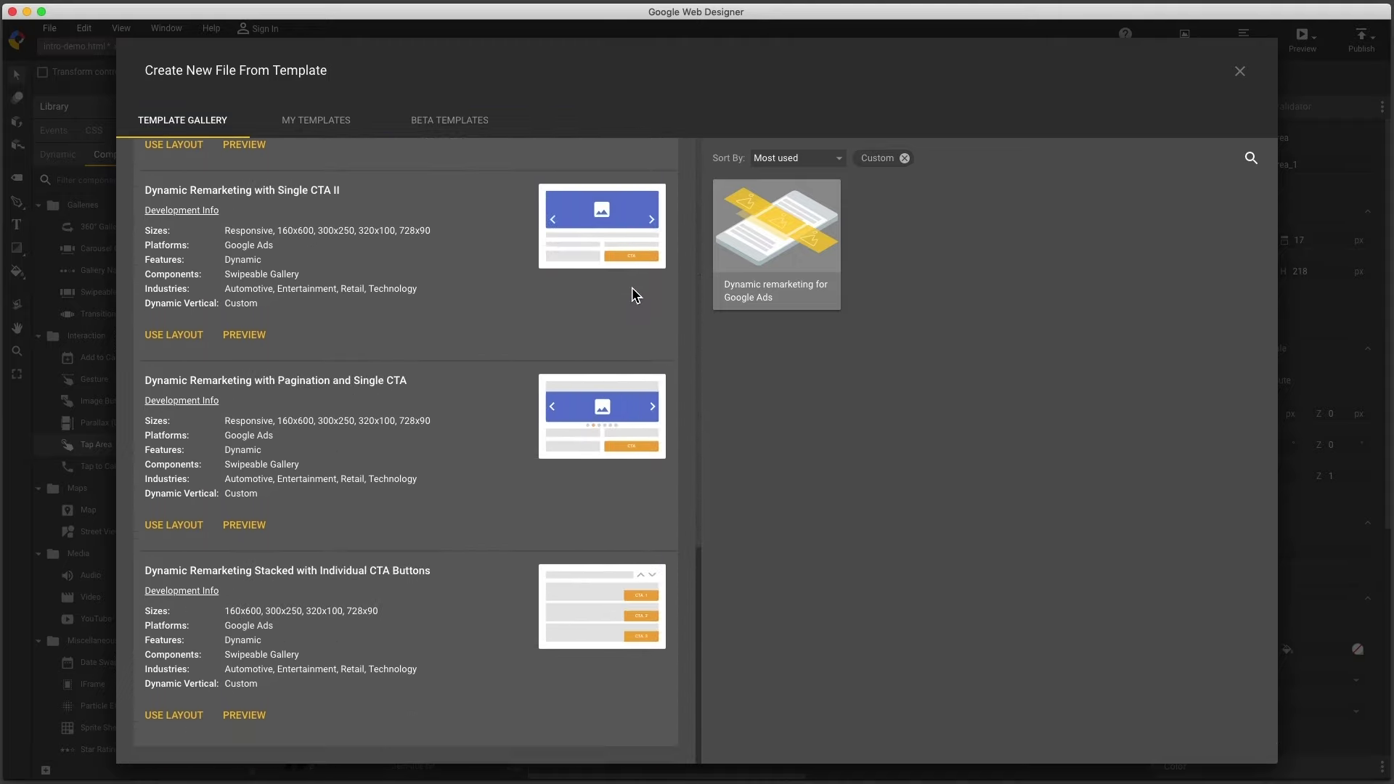
# - Clear the filter and set Single Page for Travel's preview size to 300x250
pyautogui.click(903, 158)
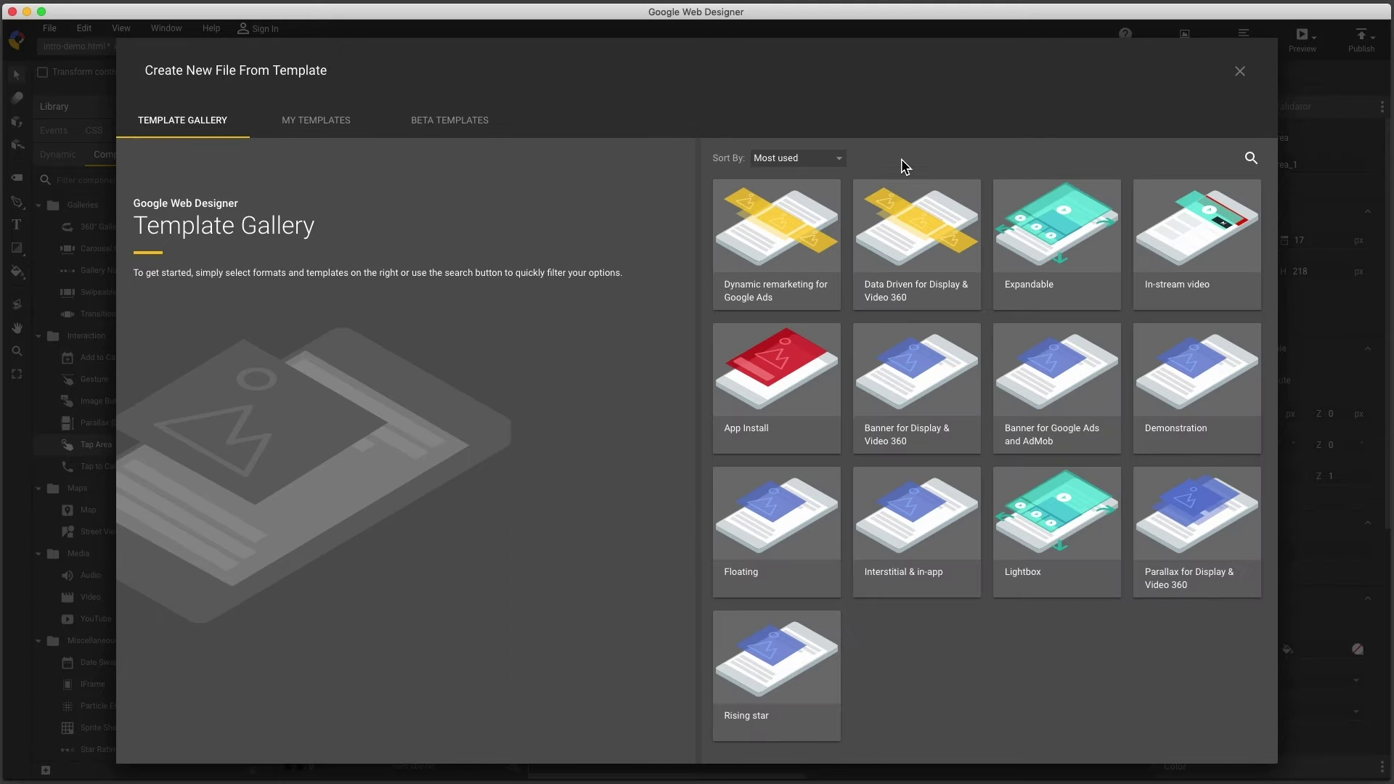
pyautogui.click(788, 239)
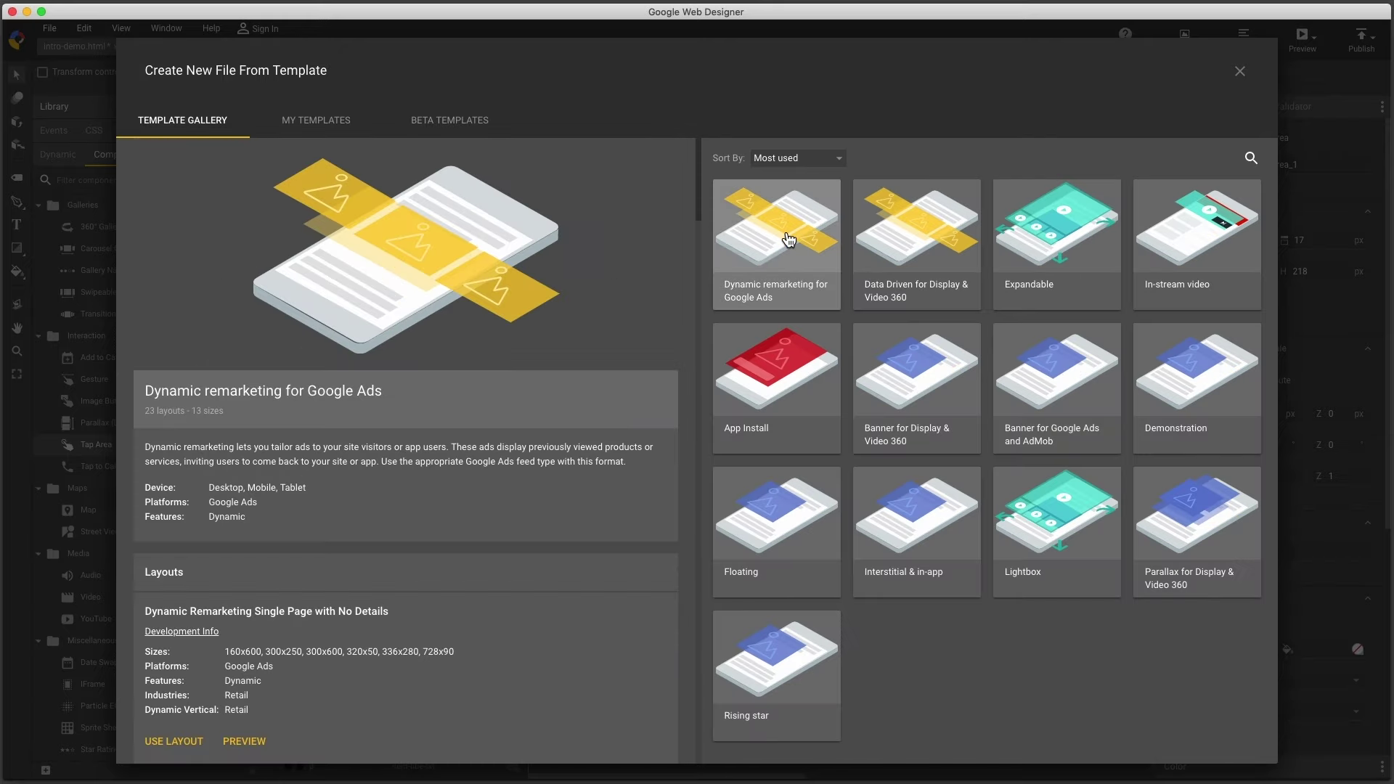
pyautogui.scroll(-10, 612, 290)
pyautogui.scroll(-15, 608, 297)
pyautogui.scroll(-5, 607, 304)
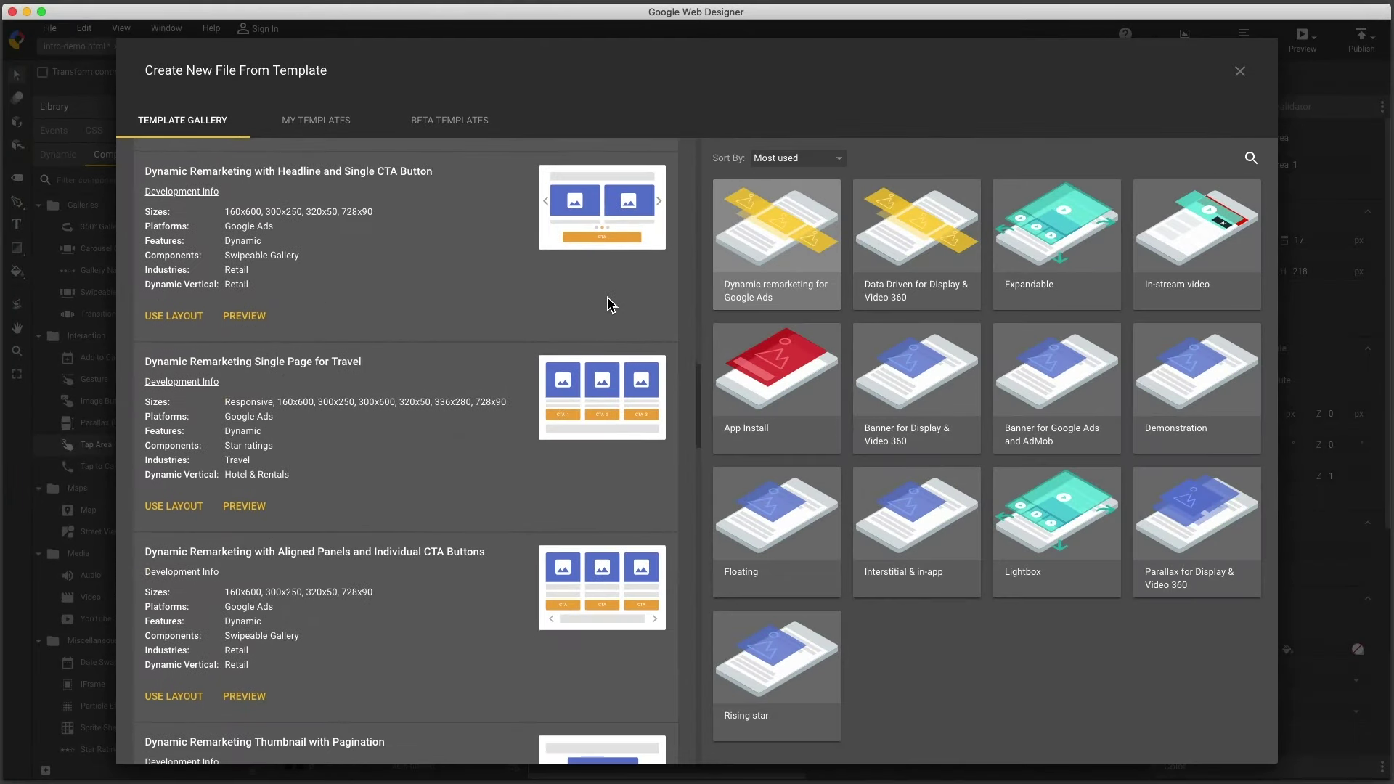
pyautogui.click(254, 496)
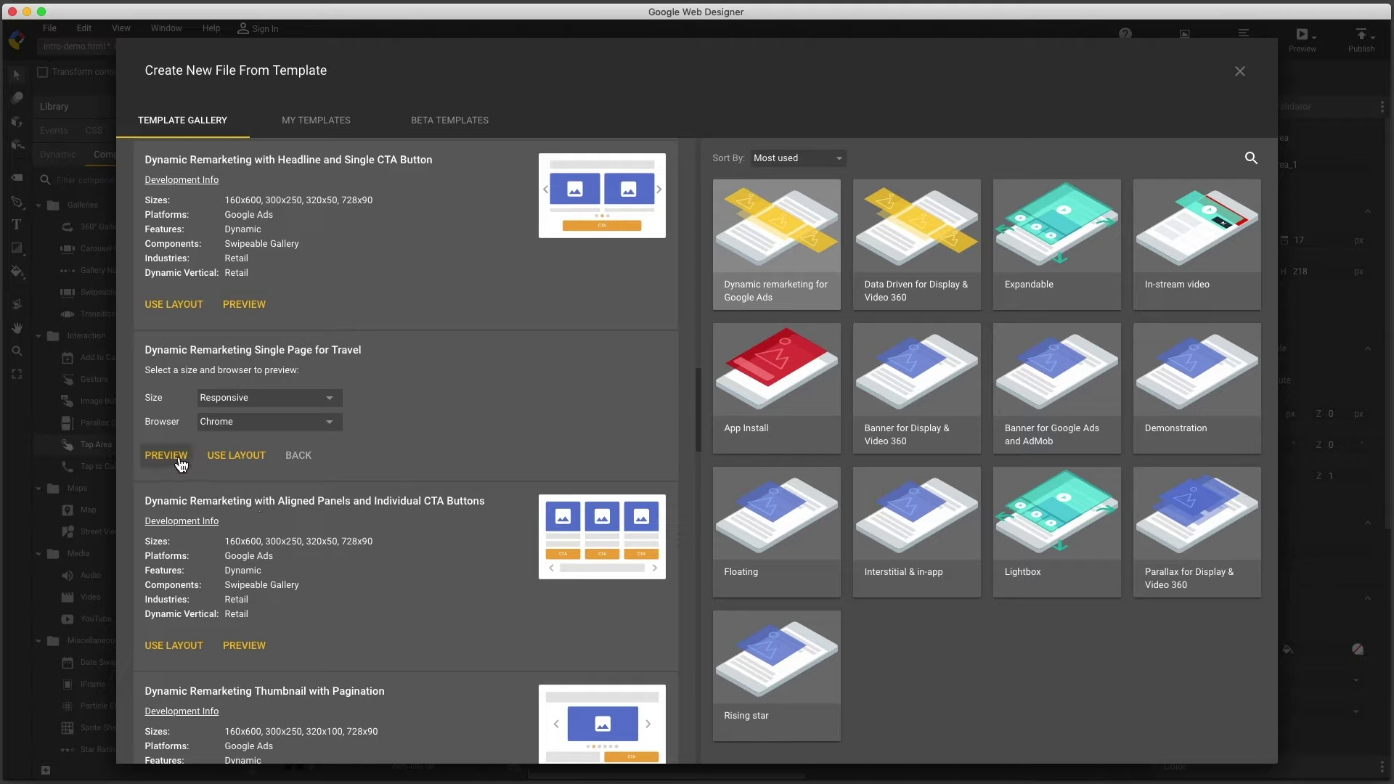
pyautogui.click(225, 399)
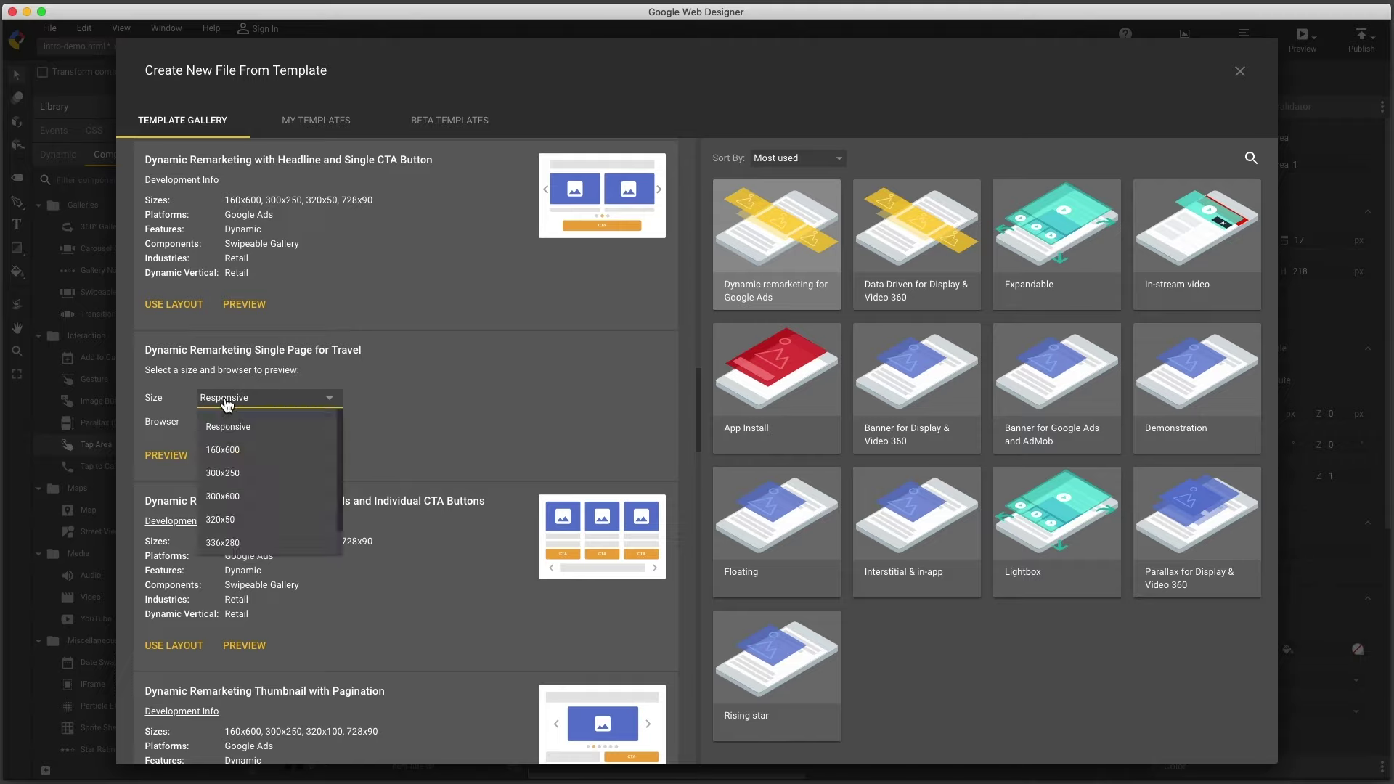
pyautogui.click(225, 472)
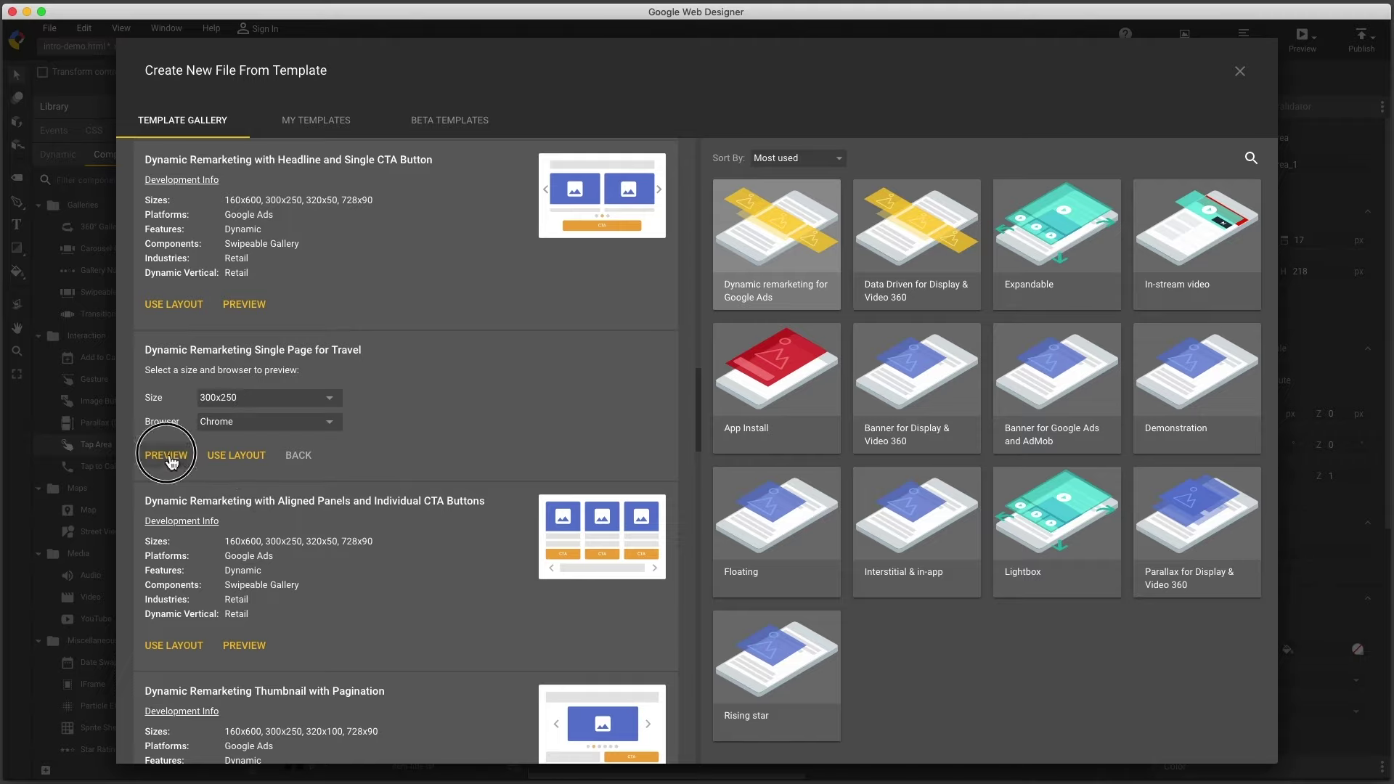
# - Preview the travel layout in Chrome with only five_product_feed.json sample data, hiding the empty version
pyautogui.click(167, 456)
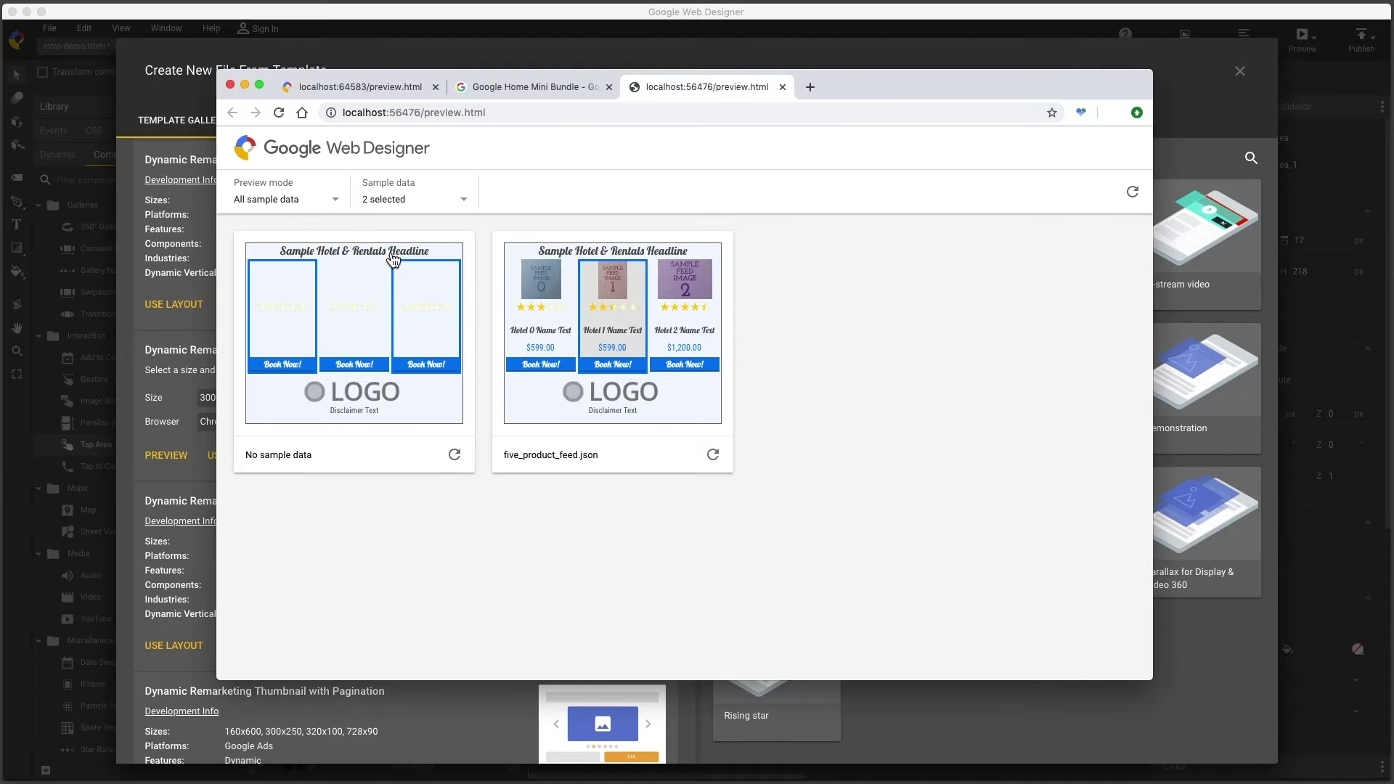
pyautogui.click(465, 200)
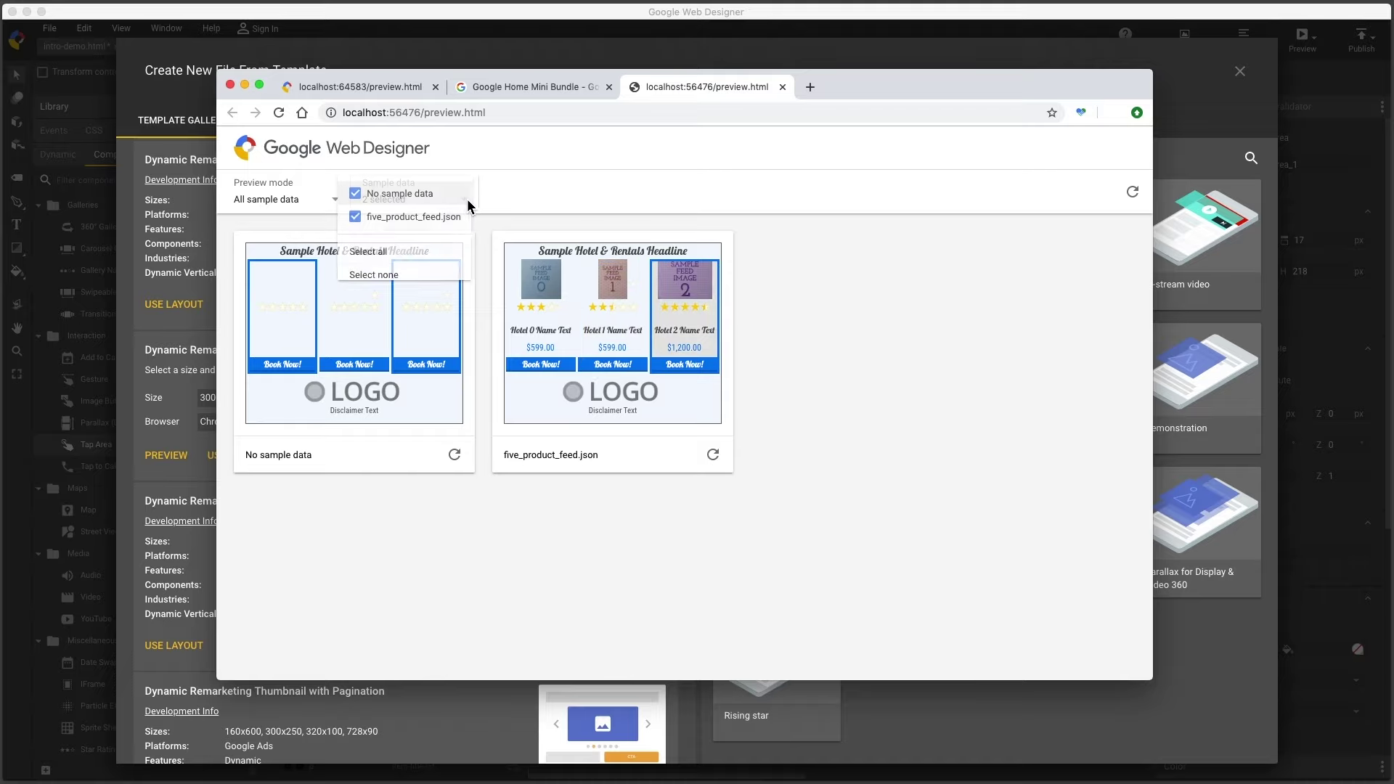
pyautogui.click(408, 199)
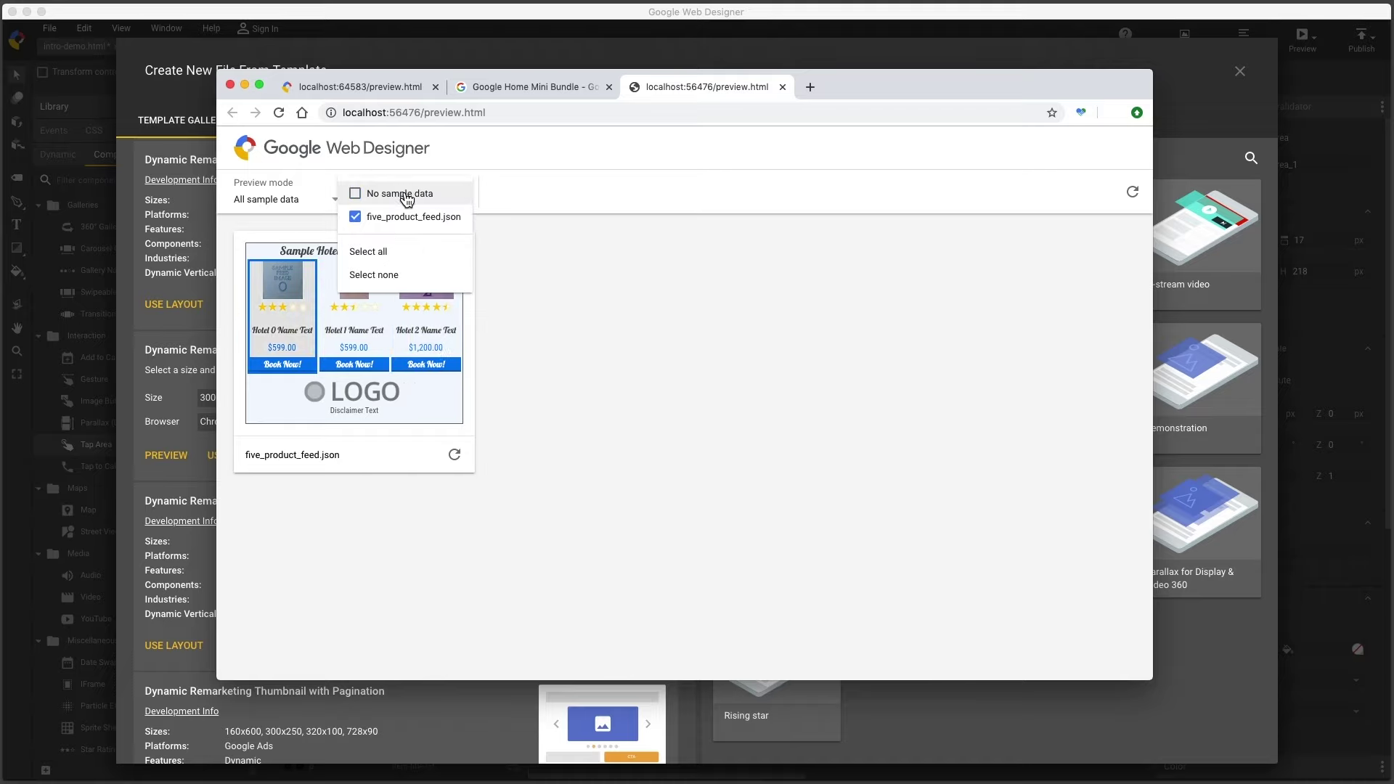
pyautogui.click(590, 199)
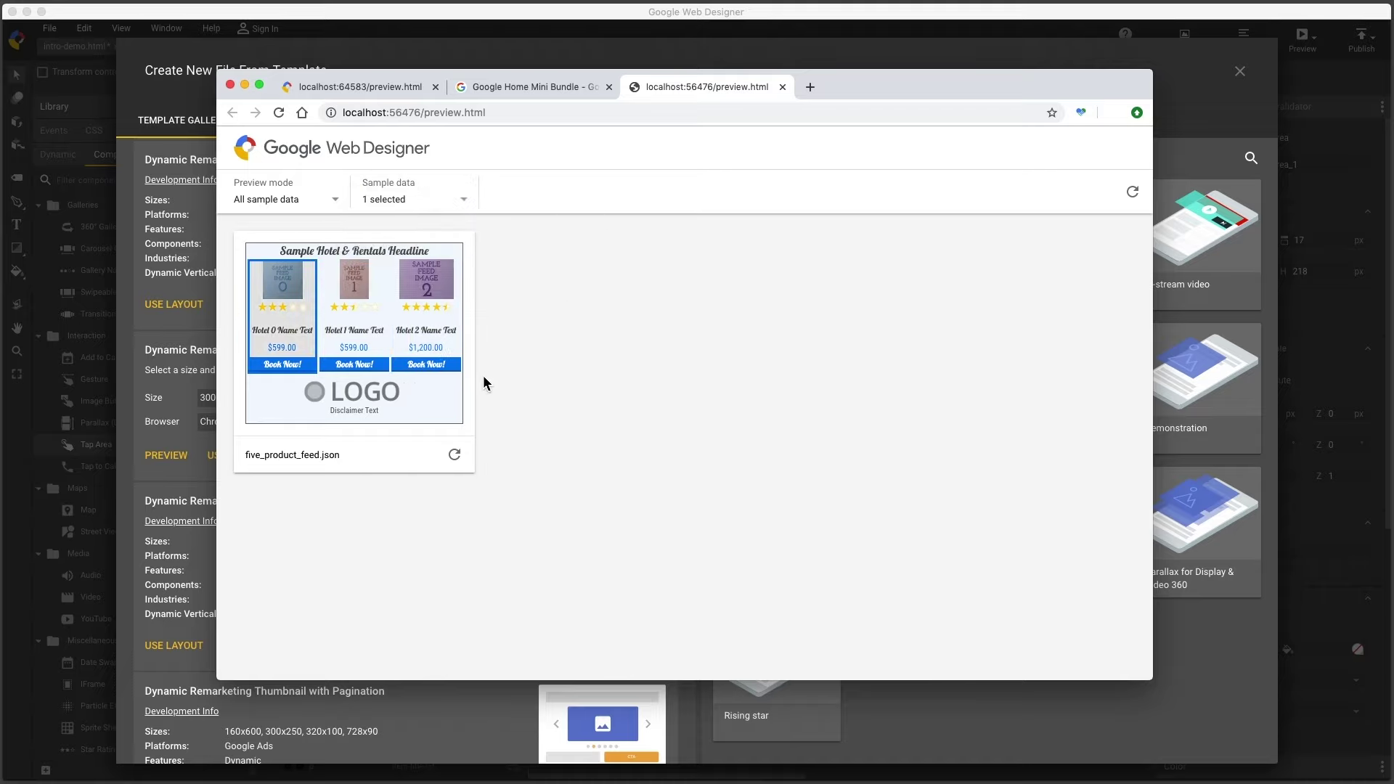
pyautogui.click(456, 454)
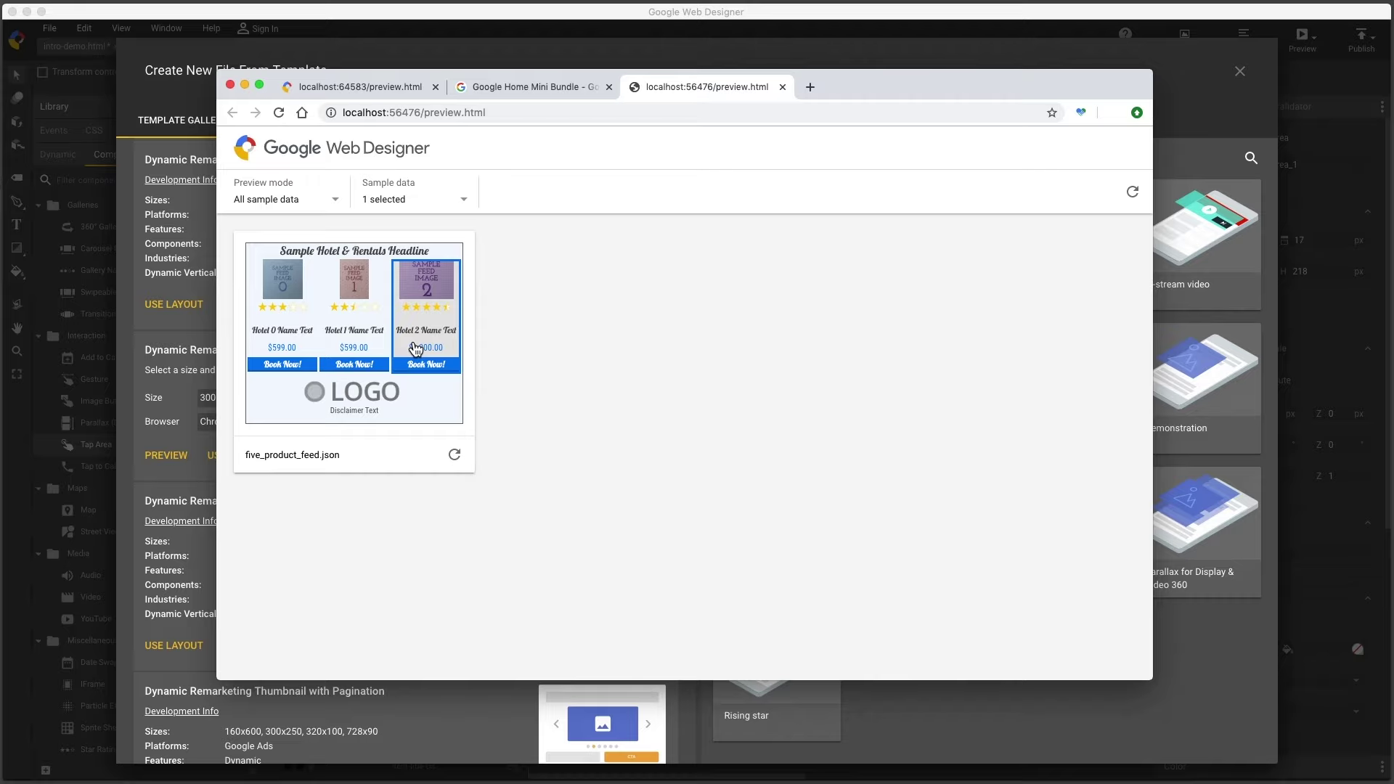
# - Create the new intro-demo2 file from the Single Page for Travel layout
pyautogui.click(429, 58)
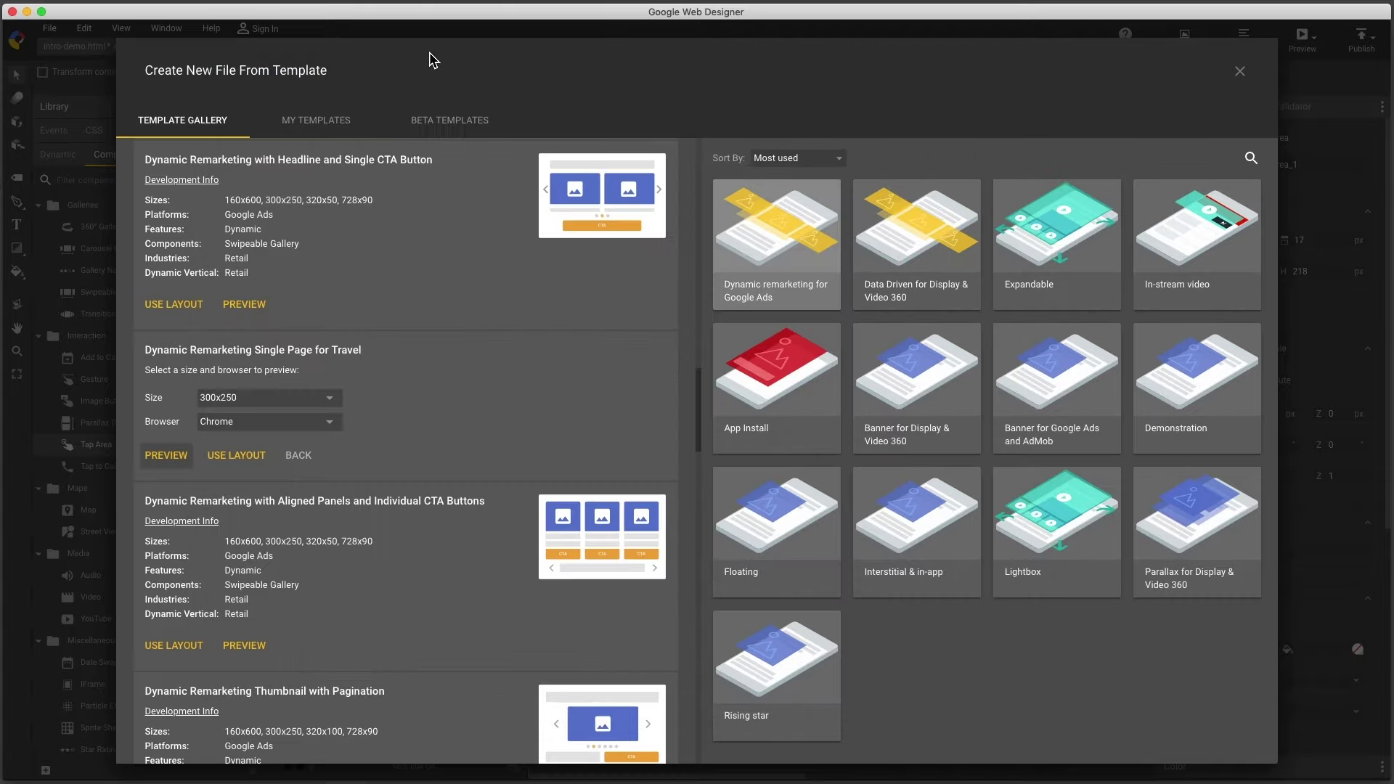
pyautogui.click(236, 456)
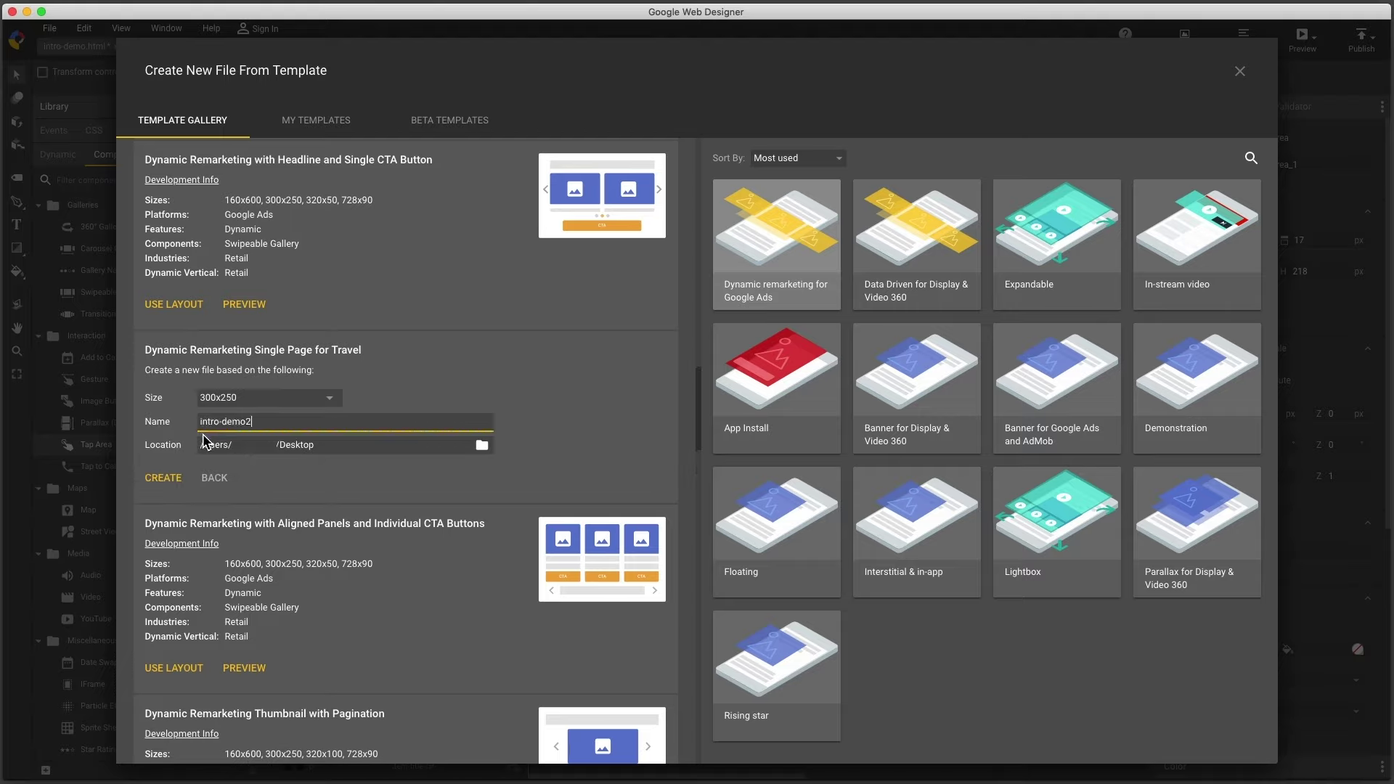
pyautogui.click(171, 484)
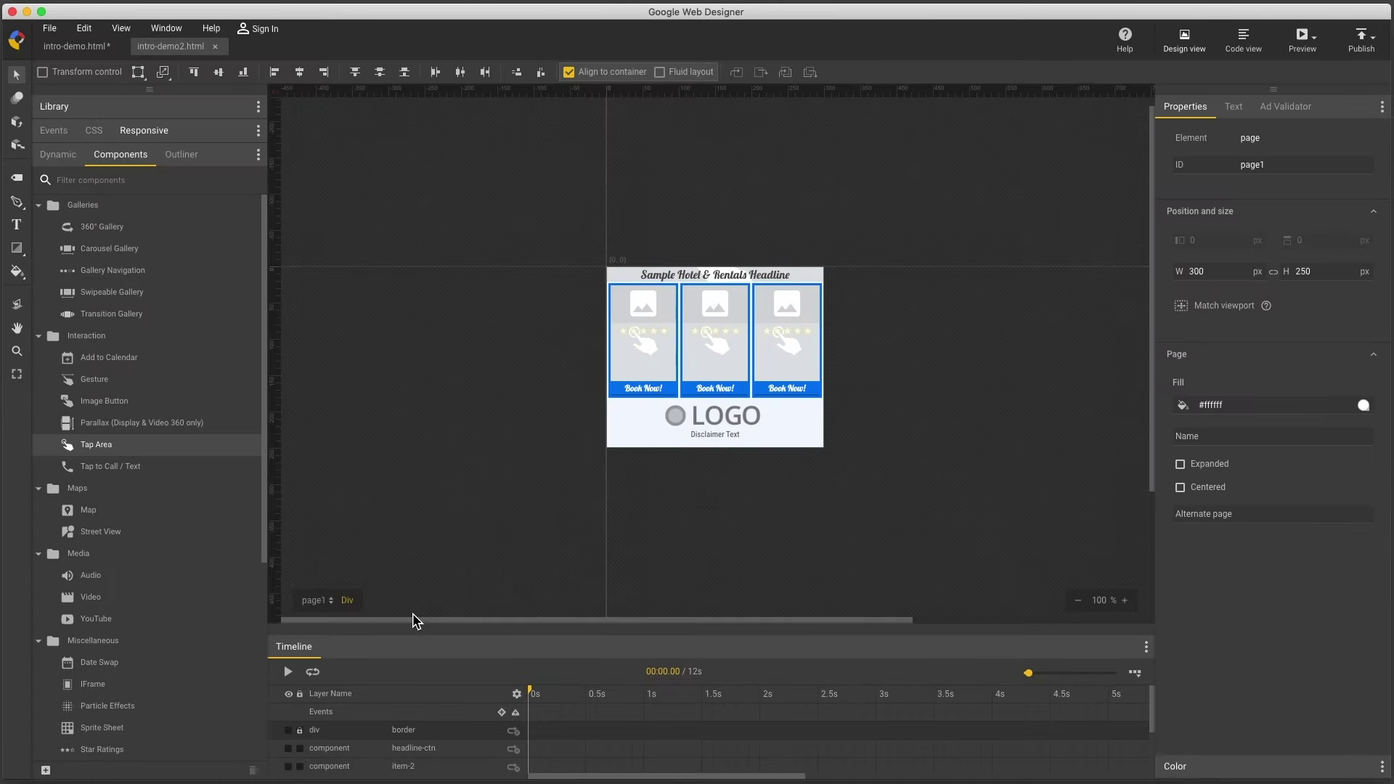
# - Set the img-logo element's source to assets/gwd-logomark.svg
pyautogui.moveTo(421, 628); pyautogui.dragTo(420, 519)
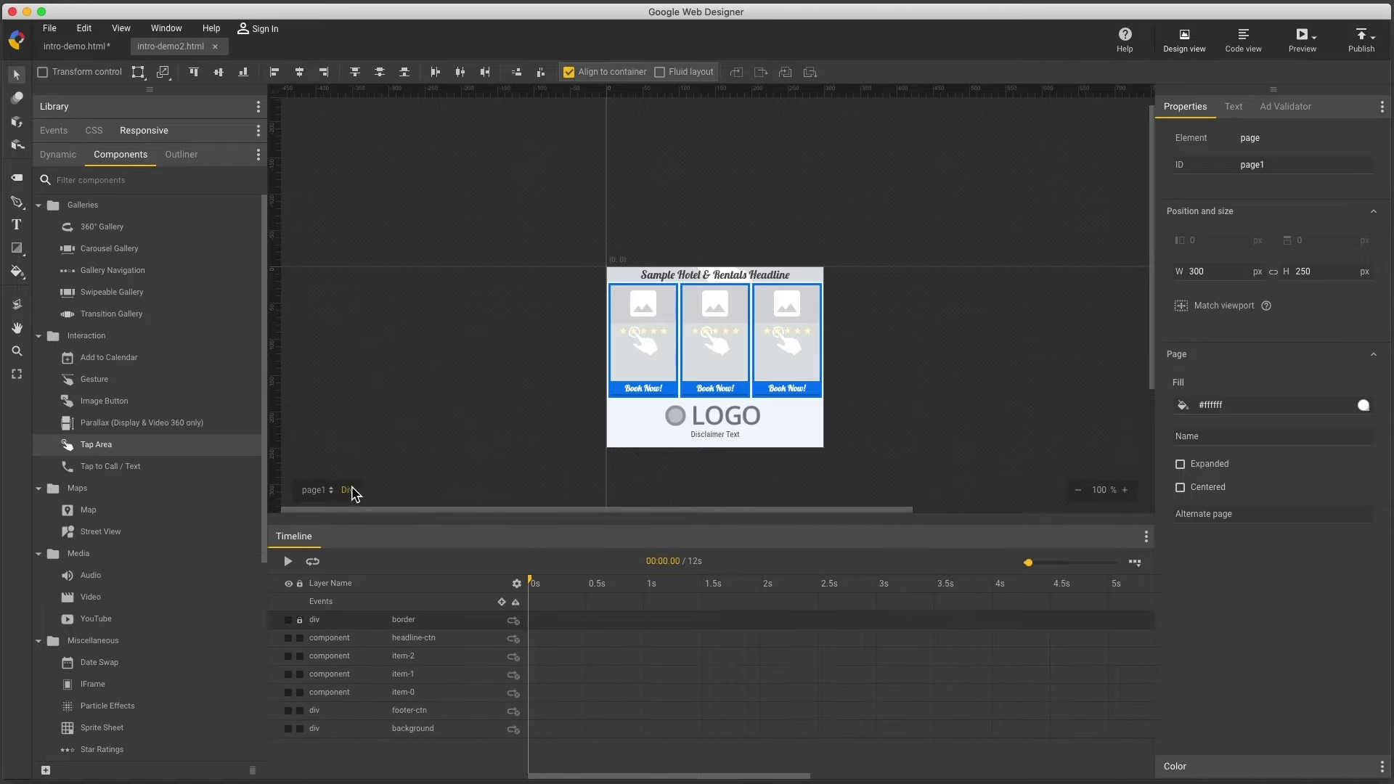
pyautogui.click(182, 155)
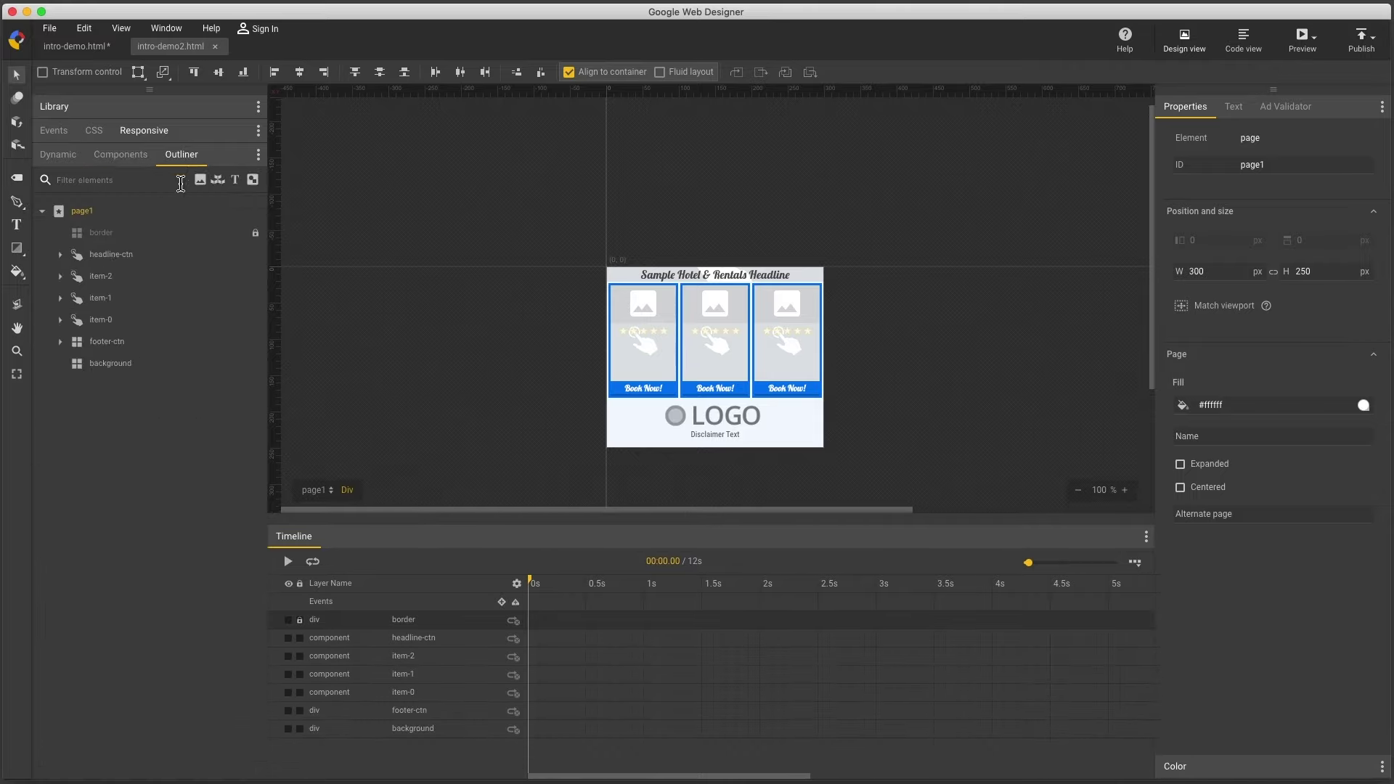
pyautogui.click(61, 341)
pyautogui.click(78, 363)
pyautogui.click(142, 385)
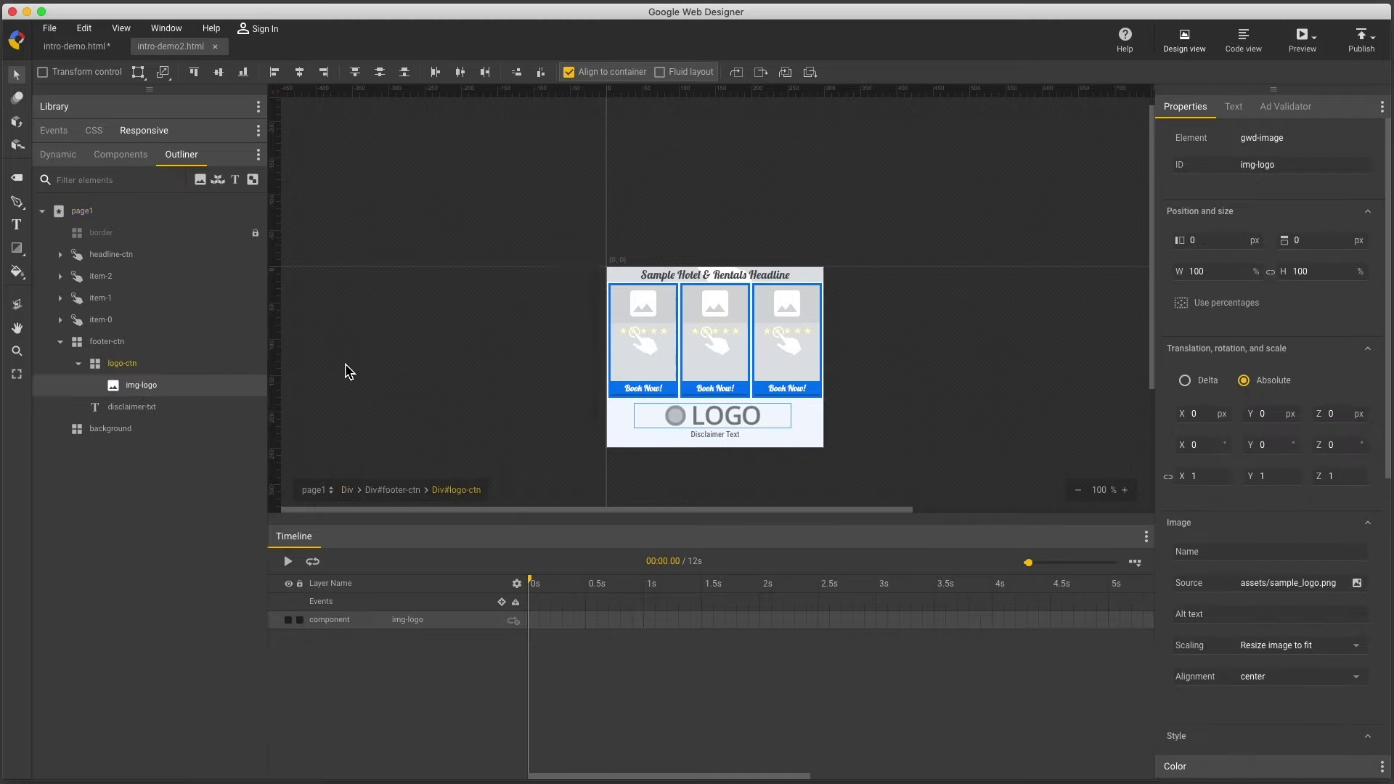
pyautogui.click(1357, 585)
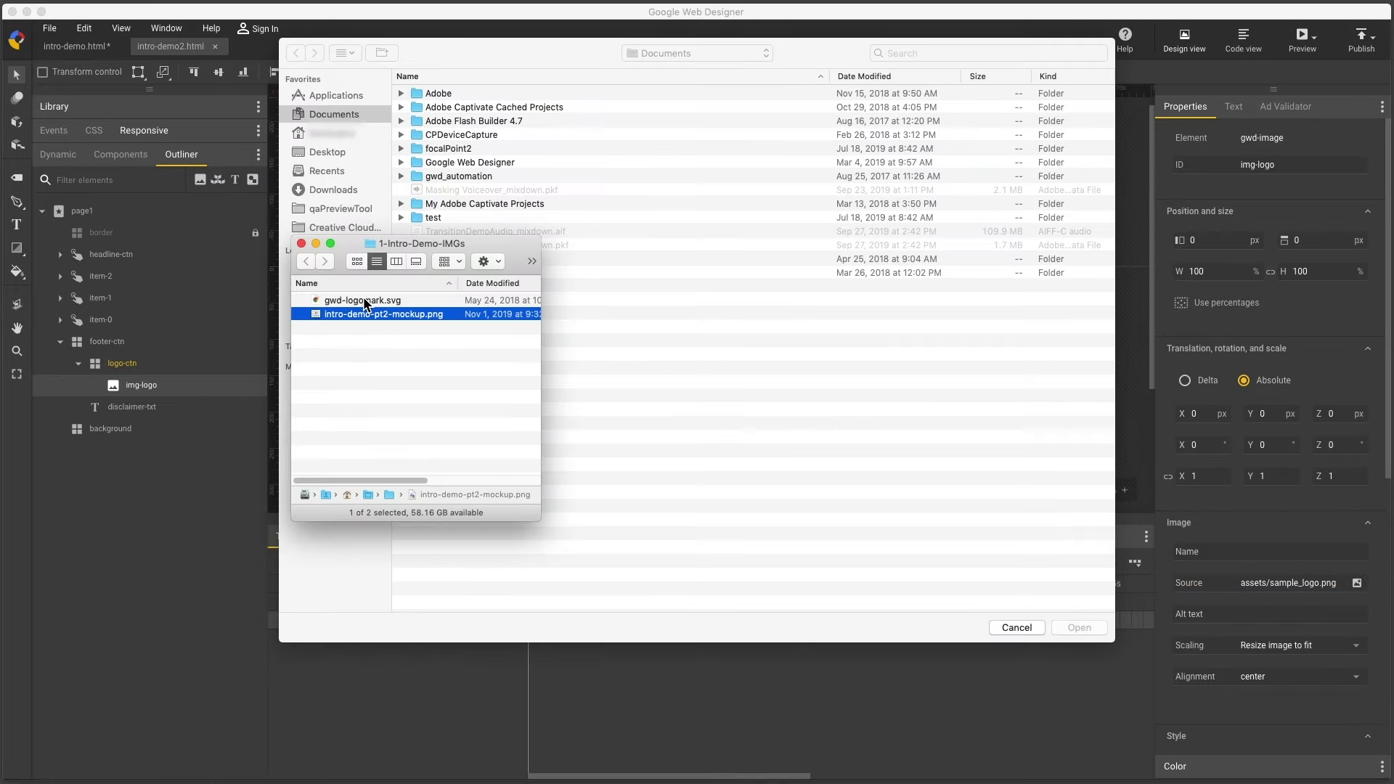
pyautogui.moveTo(365, 303); pyautogui.dragTo(691, 285)
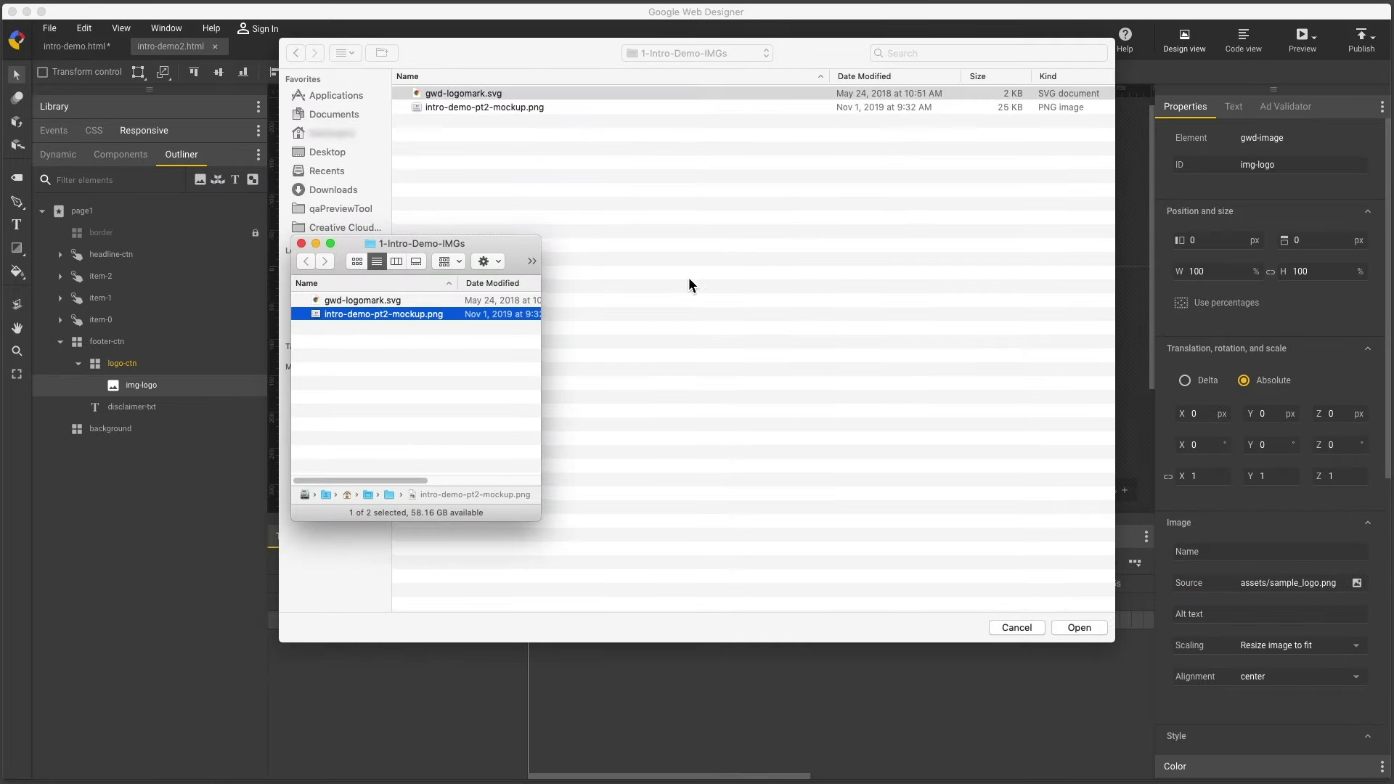
pyautogui.click(691, 284)
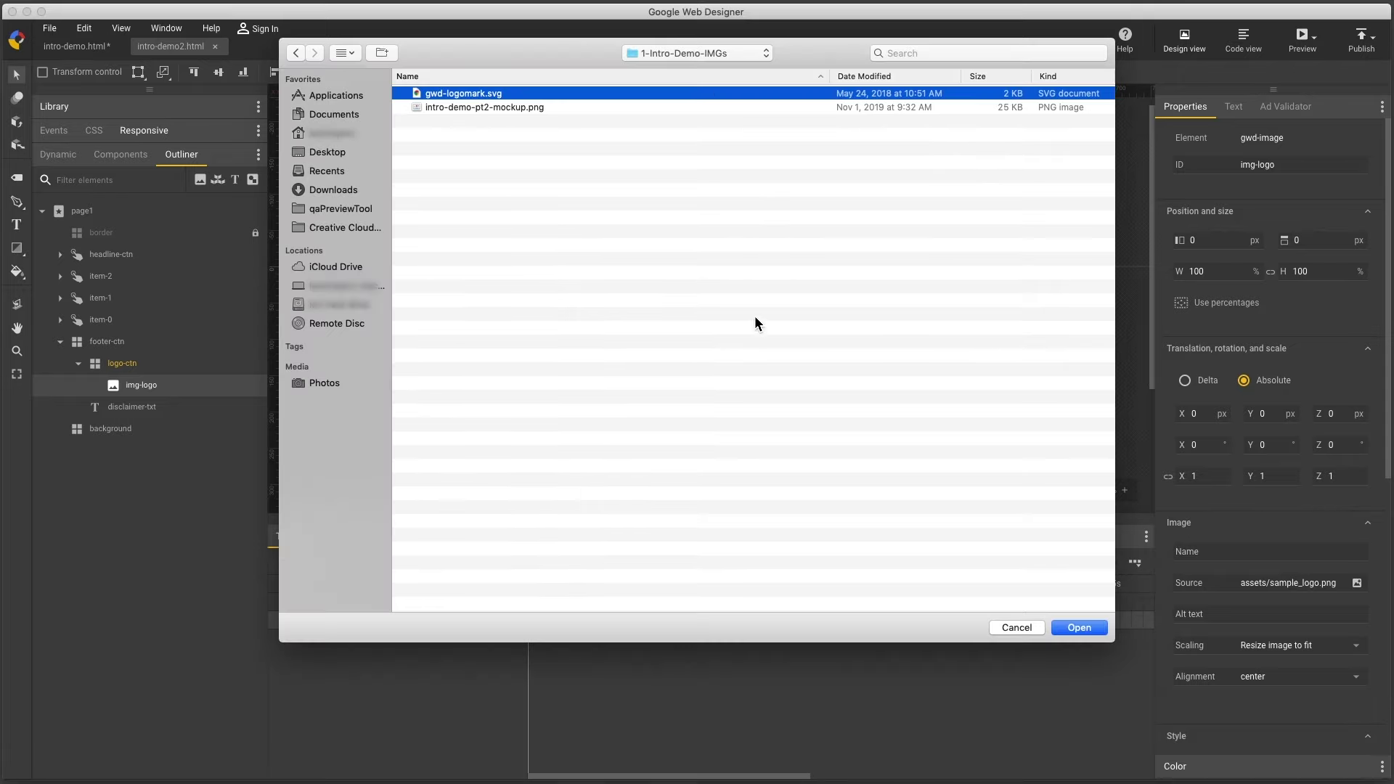
pyautogui.click(1099, 626)
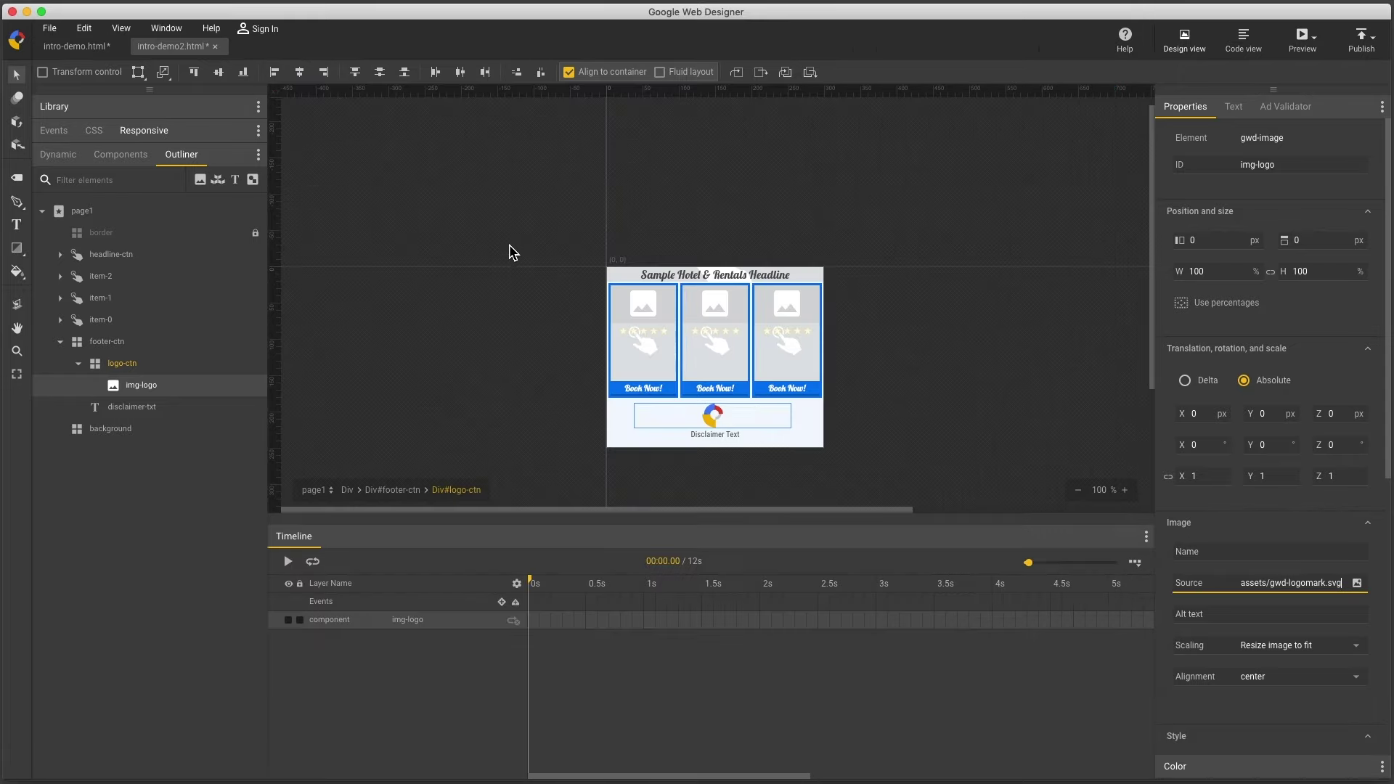
# - Change the headline text to 'My Headline Text' in Roboto Condensed
pyautogui.click(61, 256)
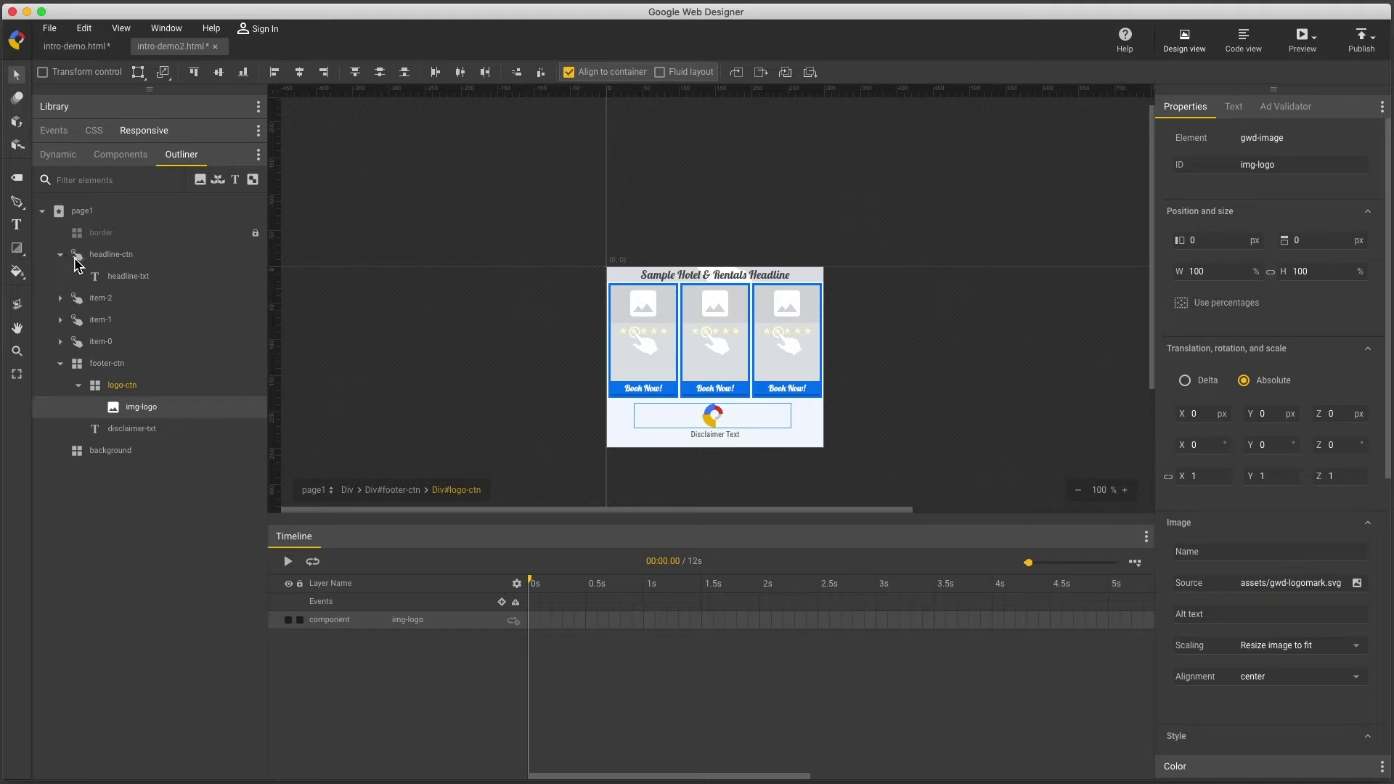
pyautogui.click(129, 278)
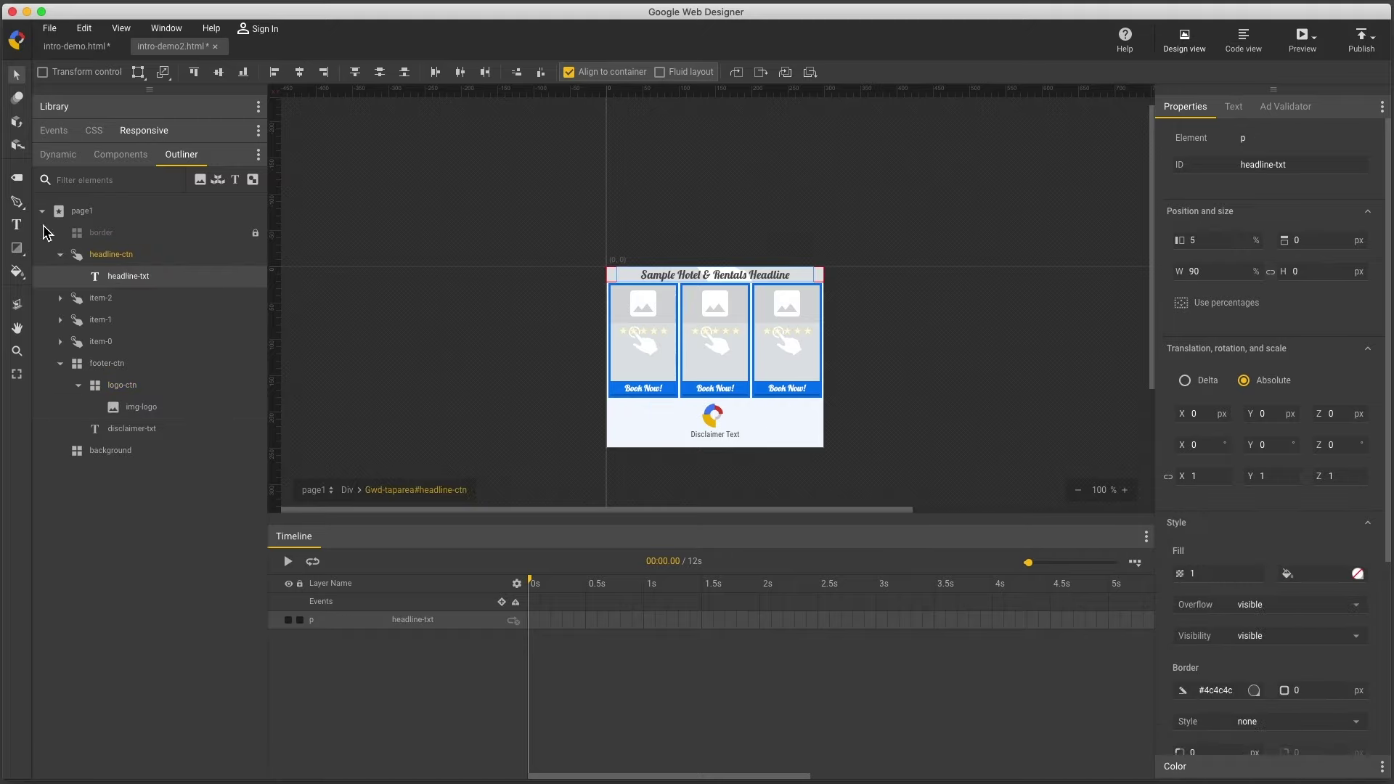
pyautogui.click(18, 227)
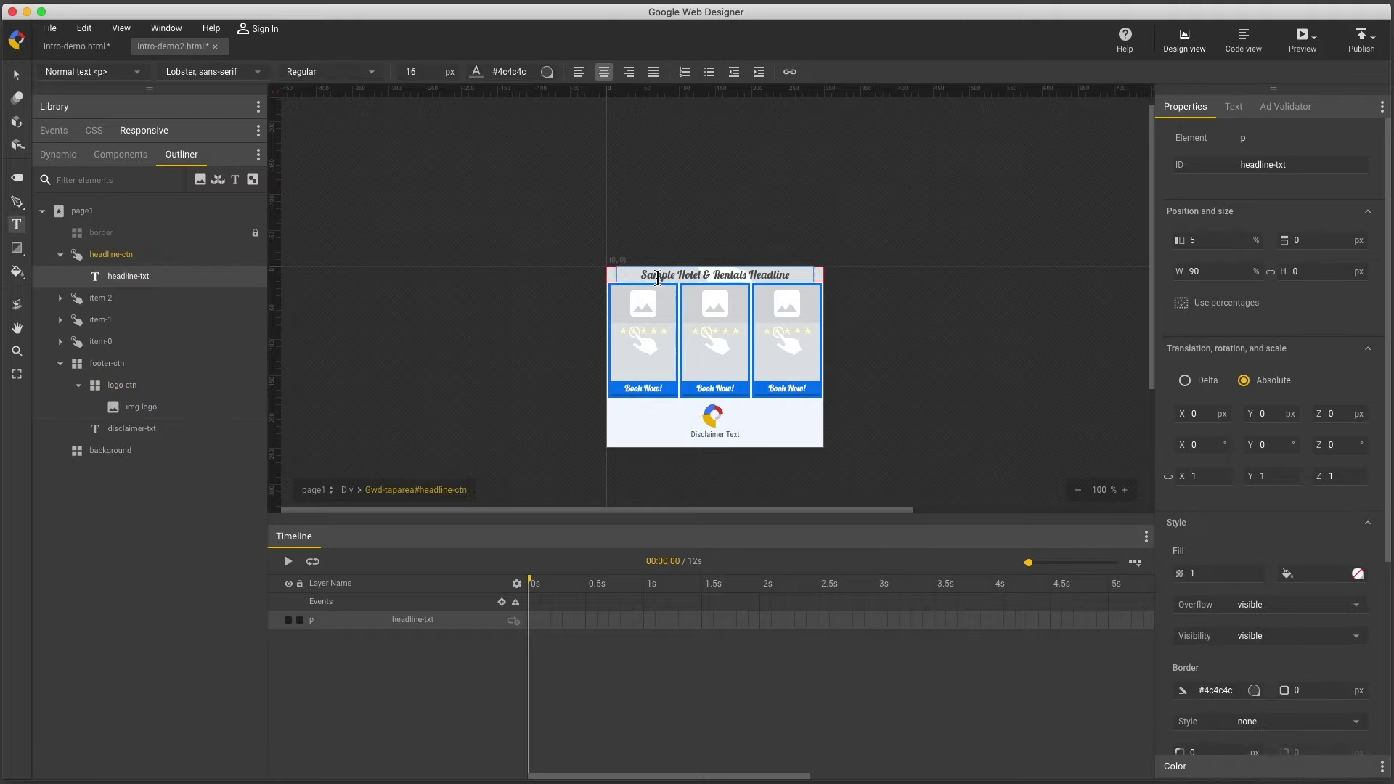
pyautogui.moveTo(657, 278); pyautogui.dragTo(694, 276)
pyautogui.press('super+a')
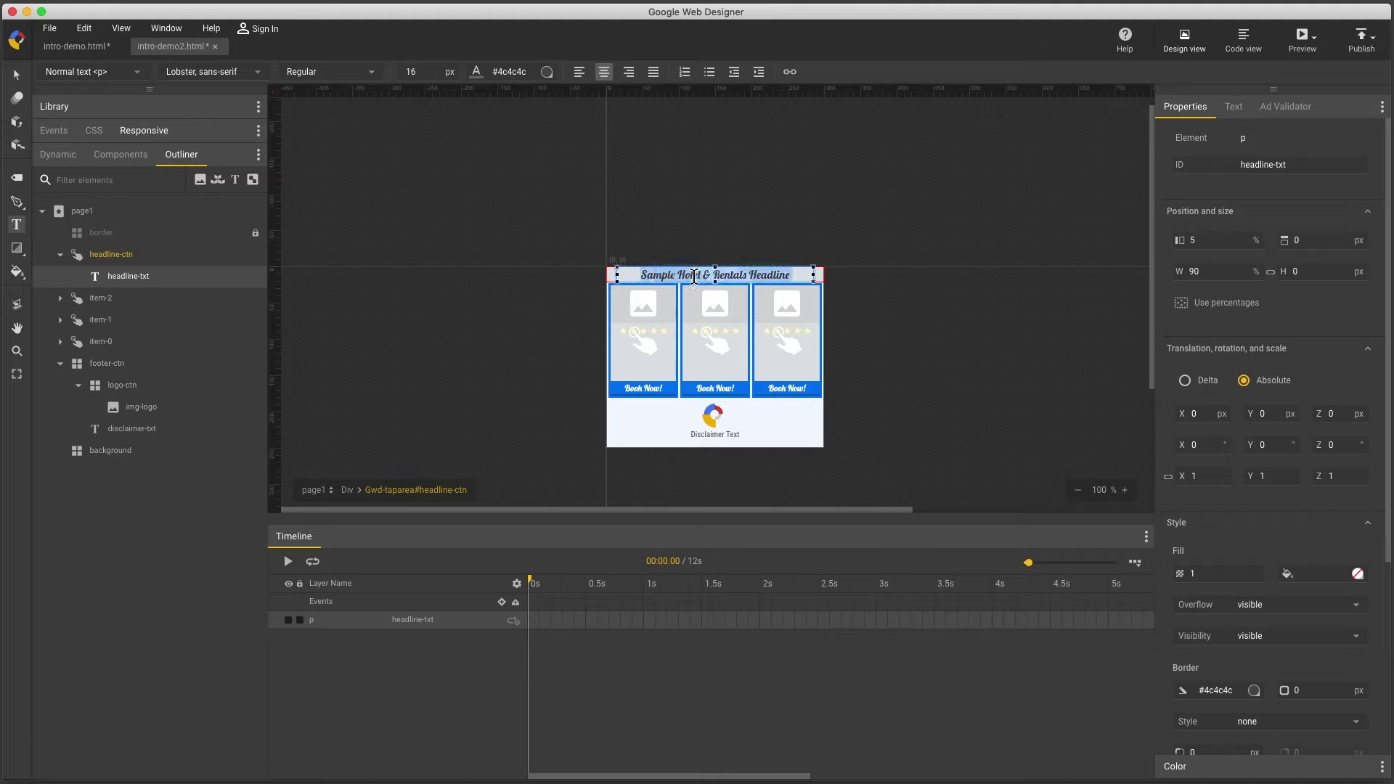
pyautogui.write('My Headl')
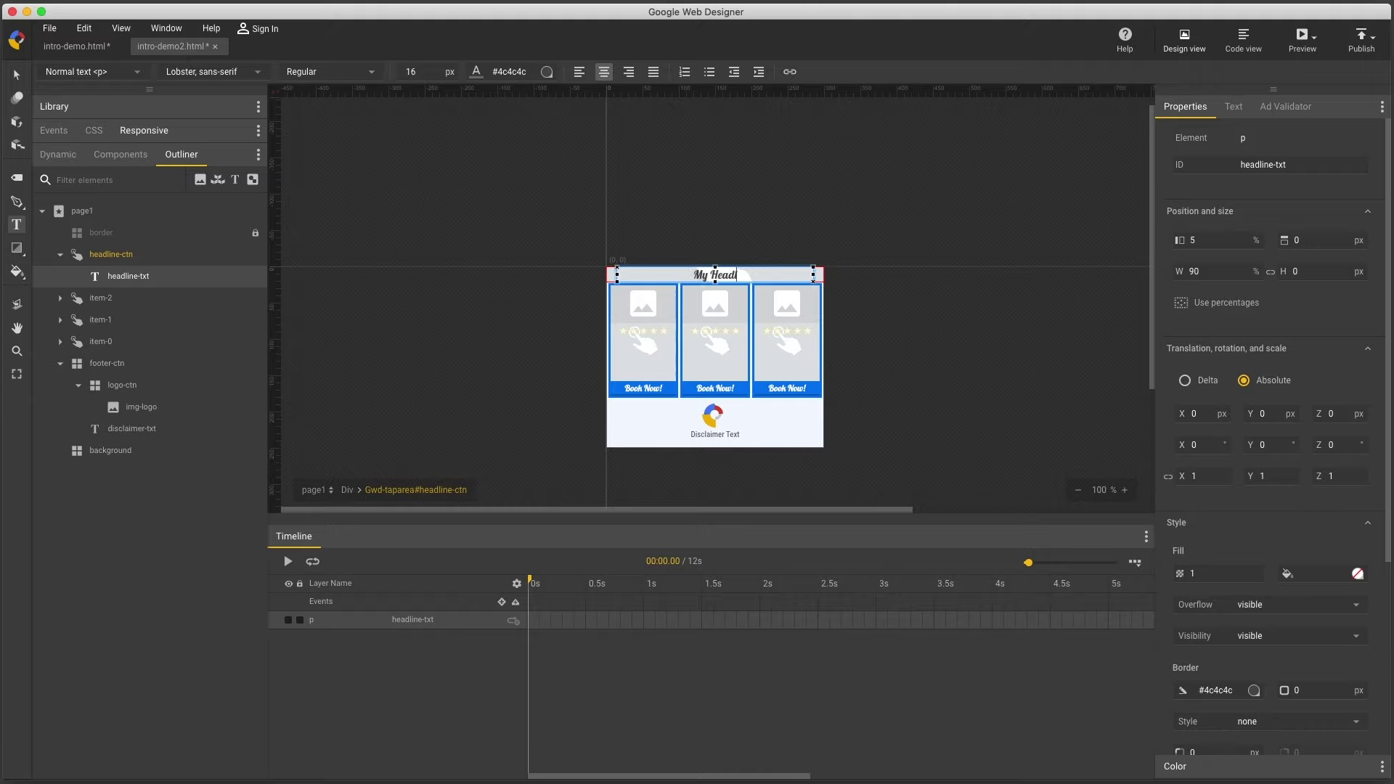
pyautogui.write('ine Text')
pyautogui.click(17, 77)
pyautogui.click(1236, 111)
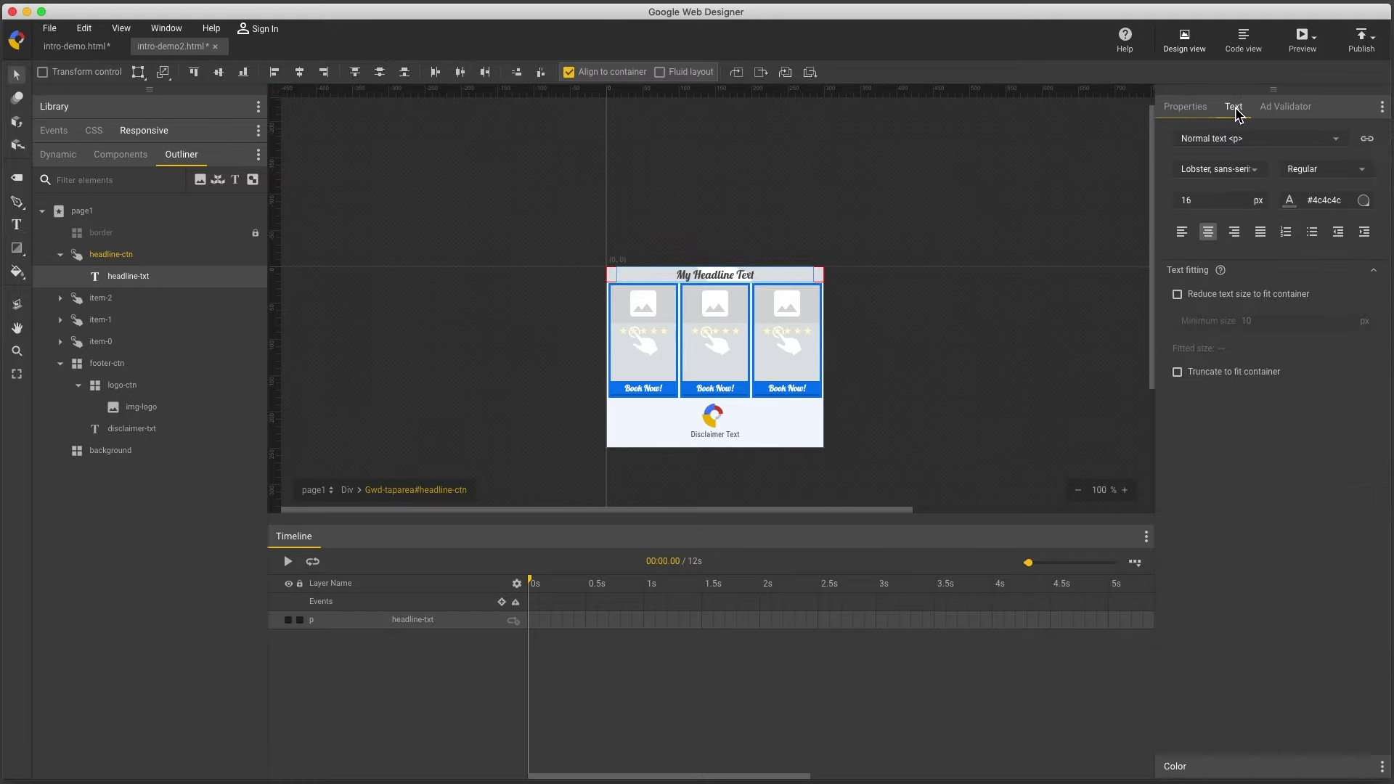
pyautogui.click(1260, 175)
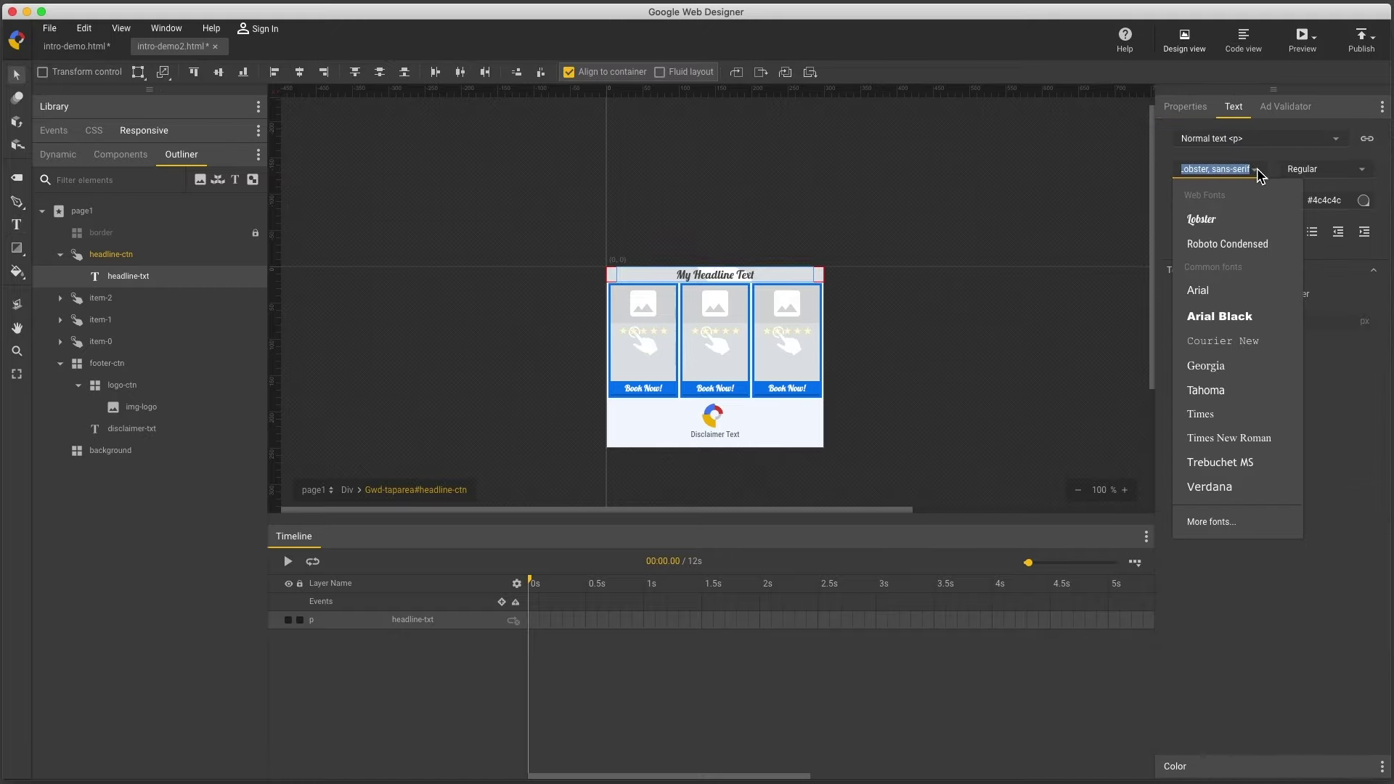
pyautogui.click(1247, 248)
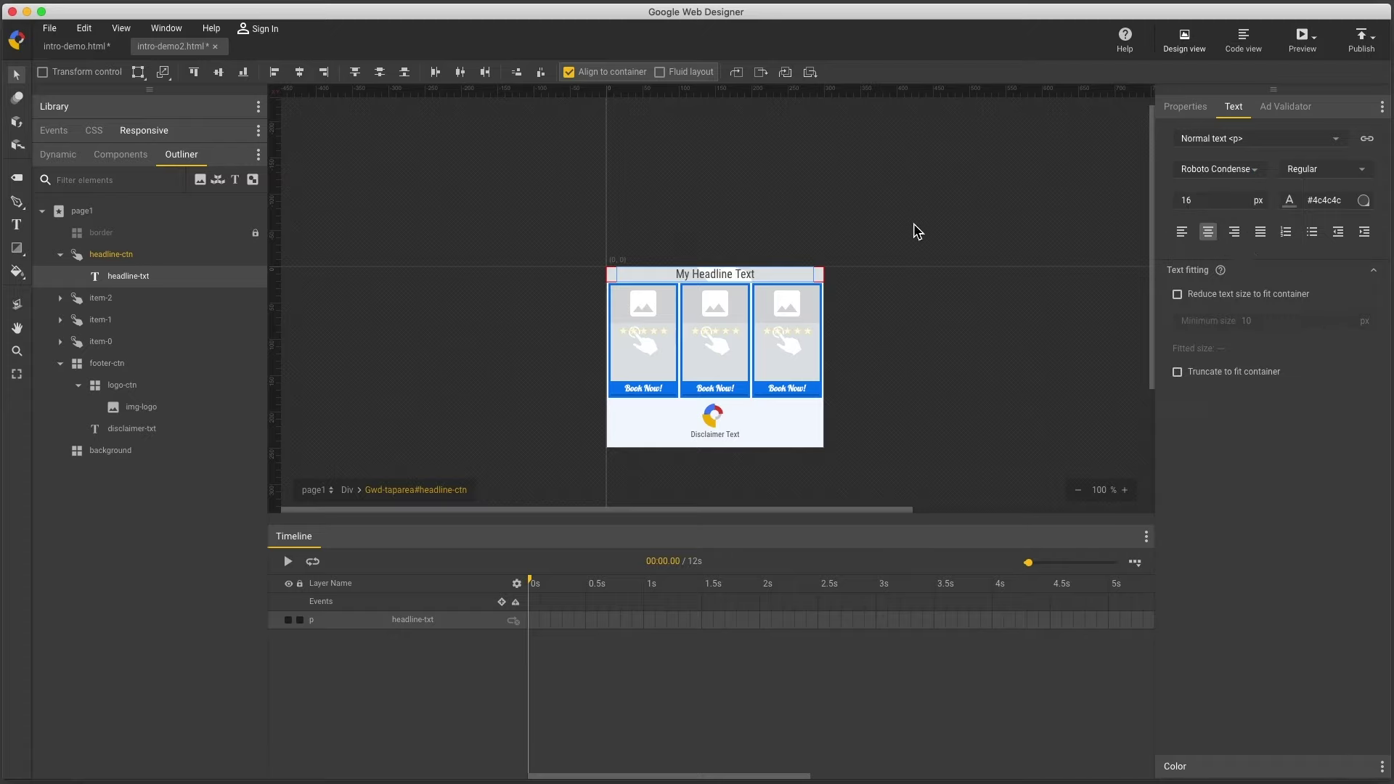
# - Change the background fill from #f2f8fe to white
pyautogui.click(100, 454)
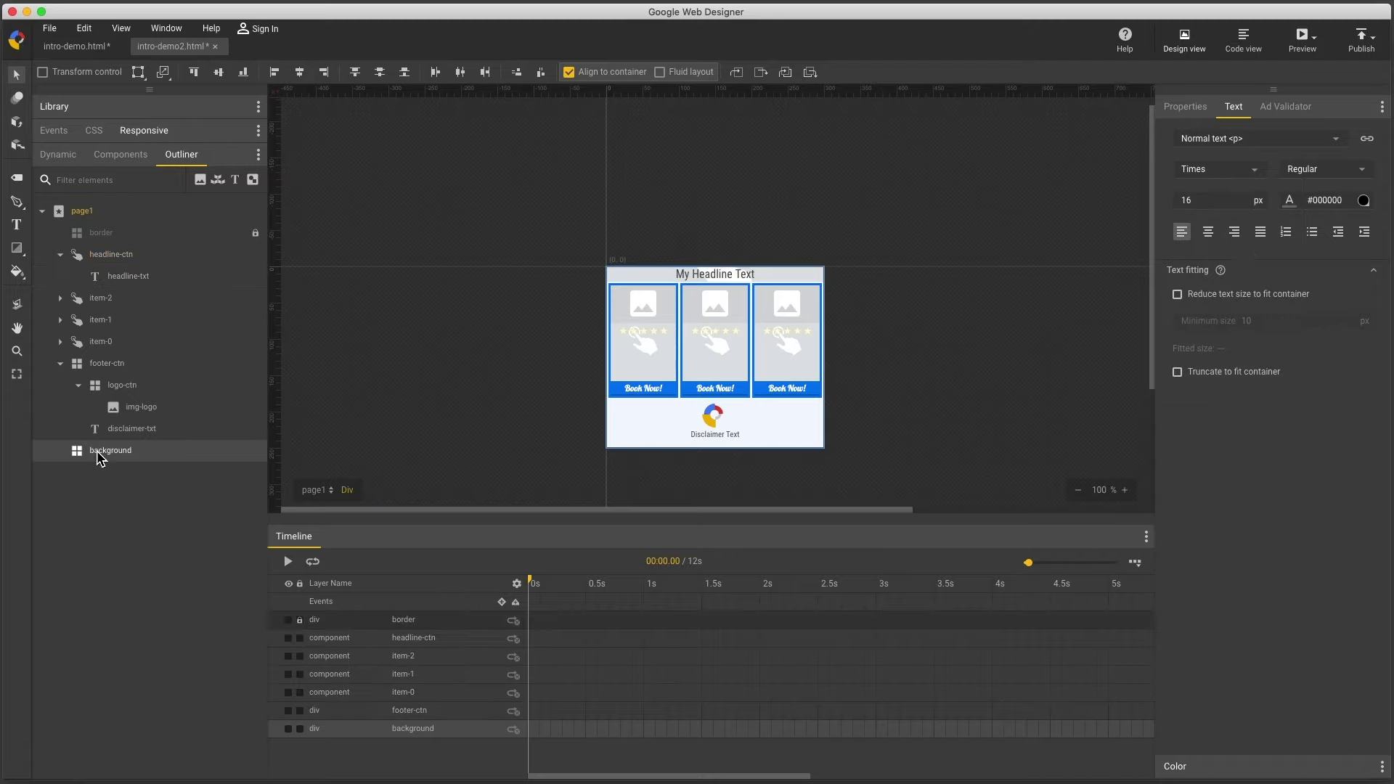
pyautogui.click(1179, 110)
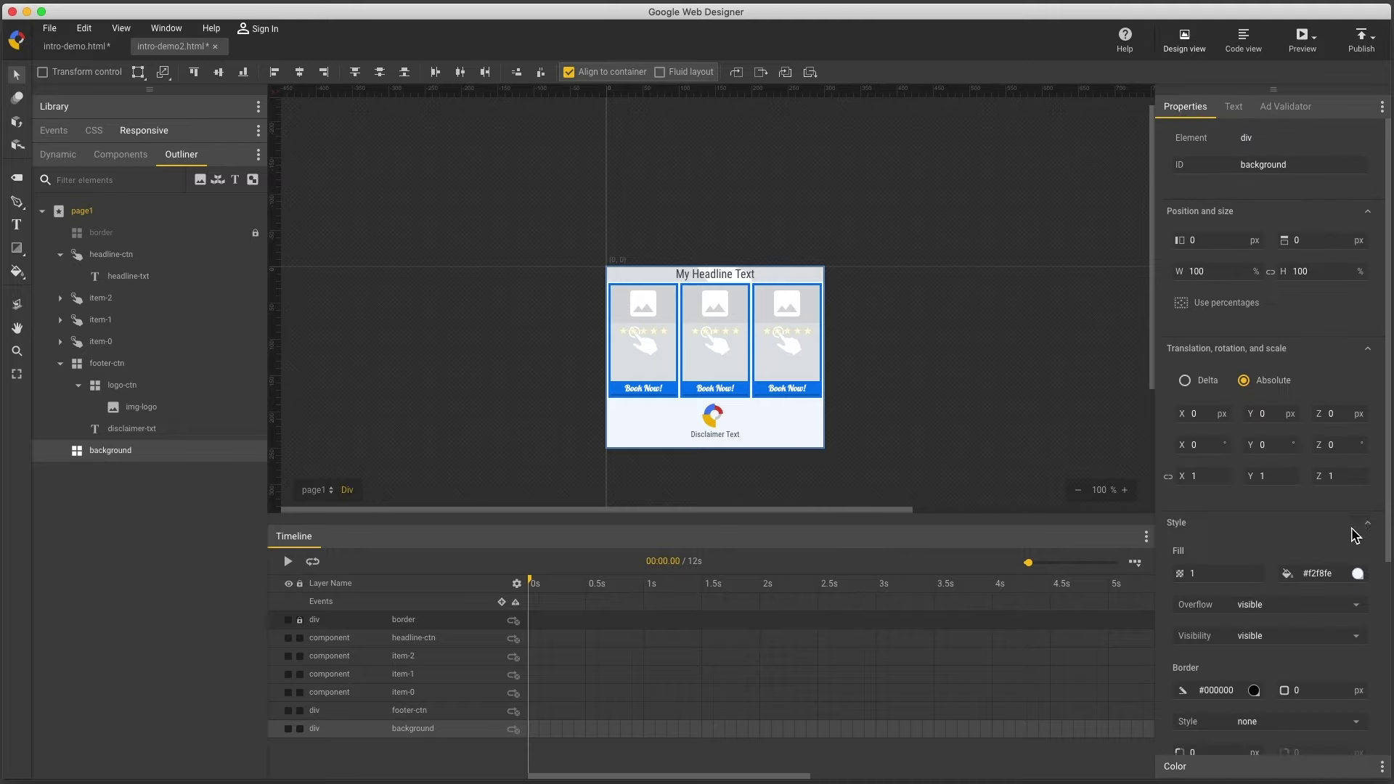
pyautogui.moveTo(1336, 571); pyautogui.dragTo(1298, 578)
pyautogui.write('white')
pyautogui.press('Return')
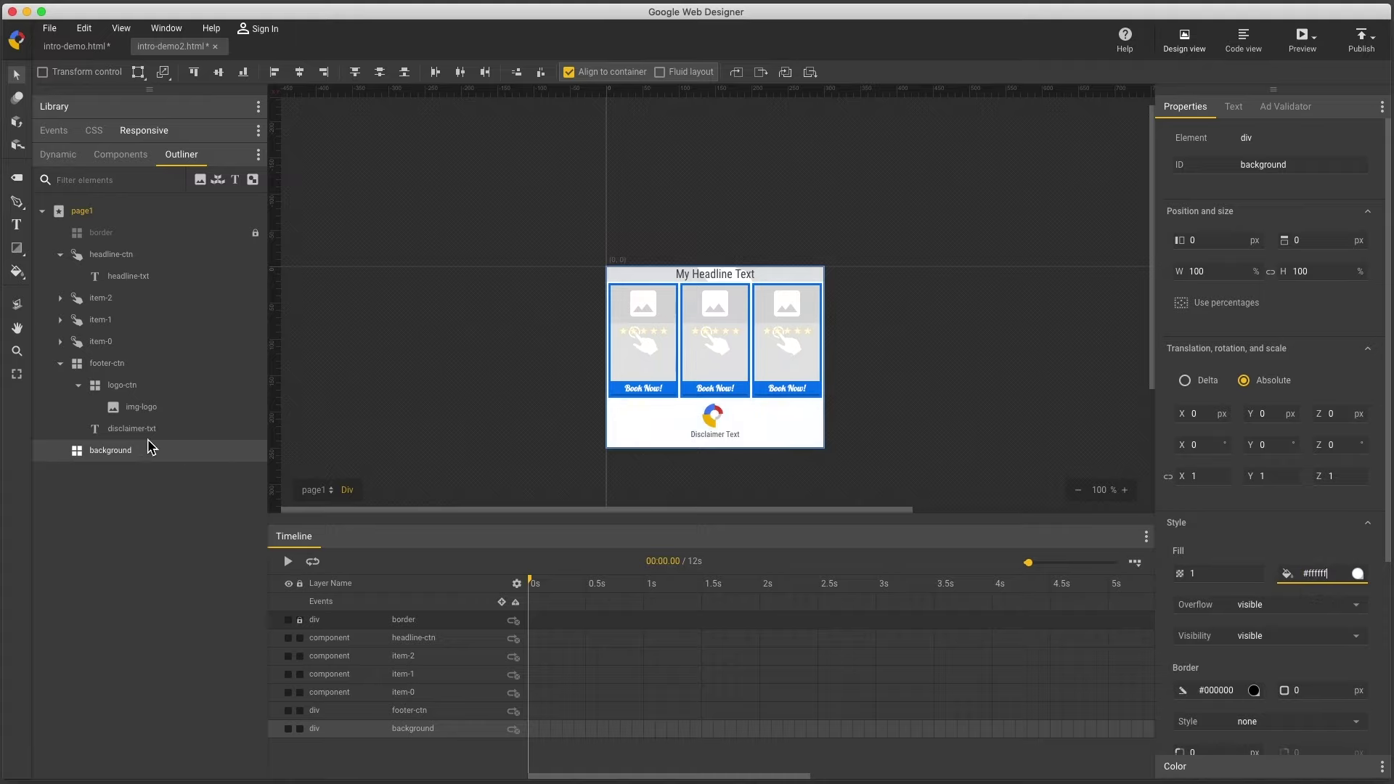
pyautogui.click(118, 432)
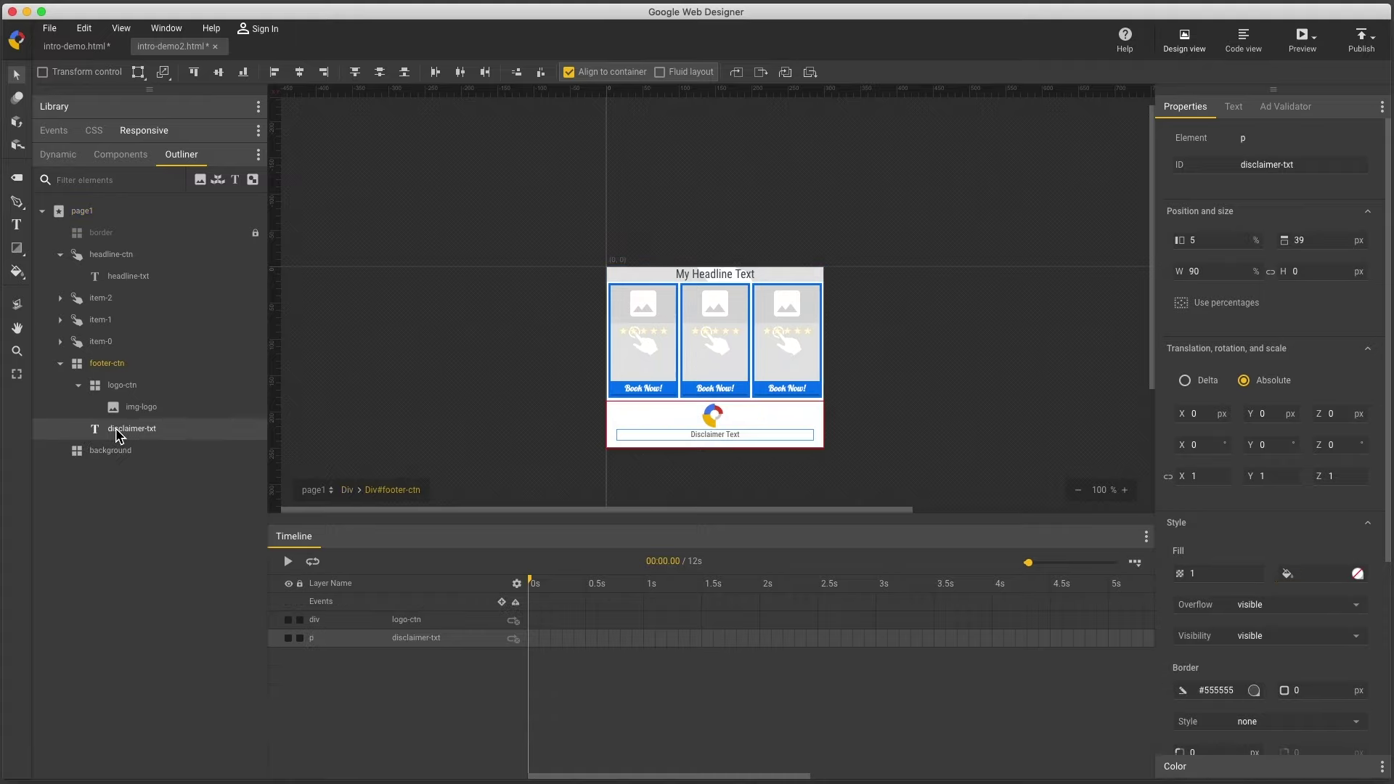
# - Delete disclaimer-txt and move logo-ctn to the top-left at 10, -179, sized 80 x 33 px
pyautogui.press('Delete')
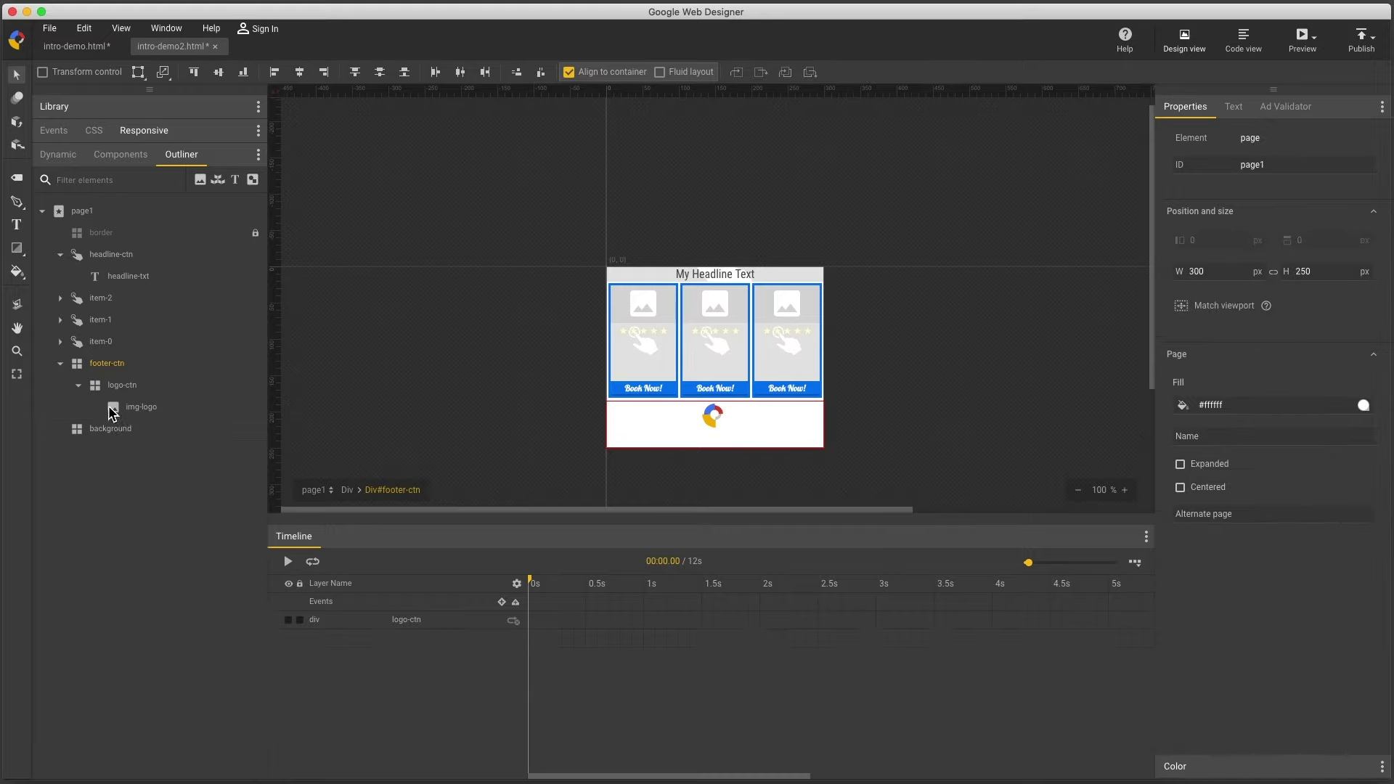
pyautogui.click(115, 387)
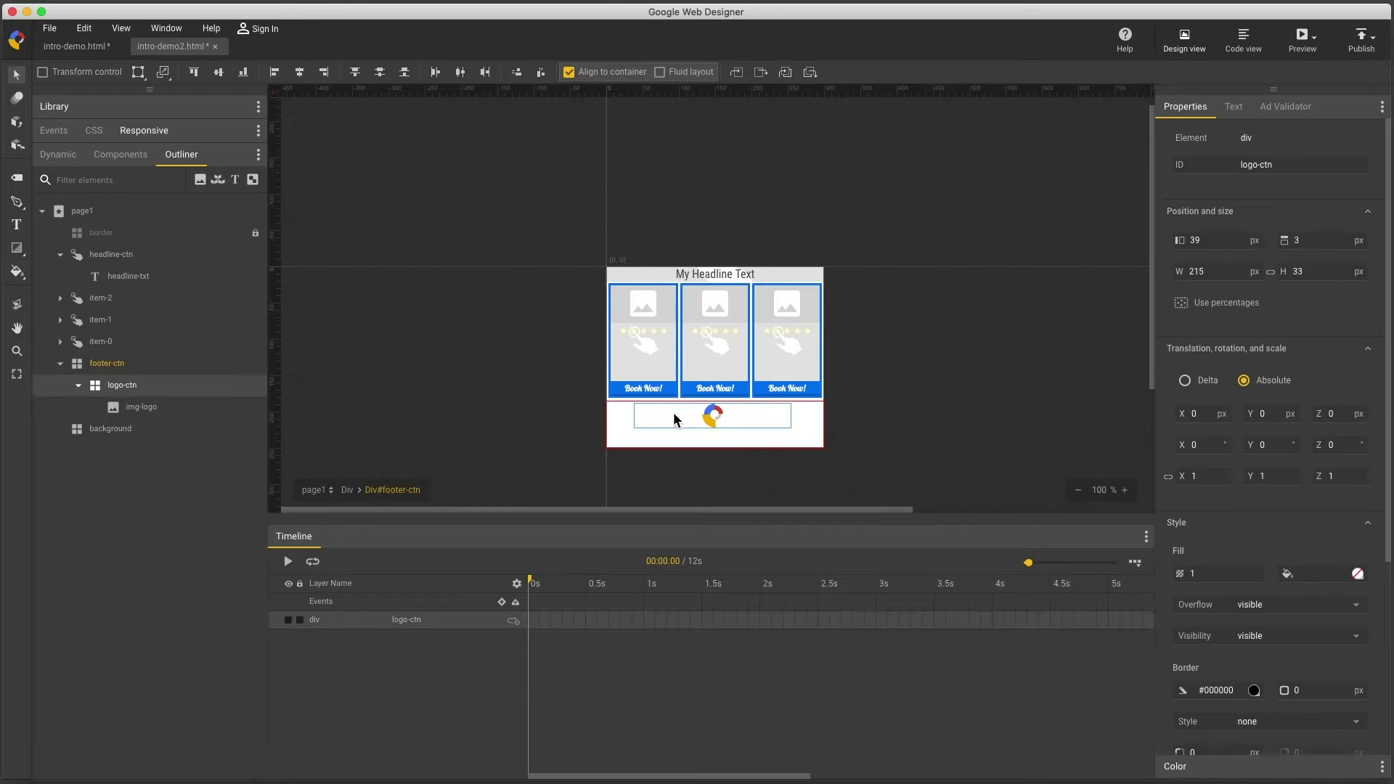
pyautogui.moveTo(715, 425); pyautogui.dragTo(693, 302)
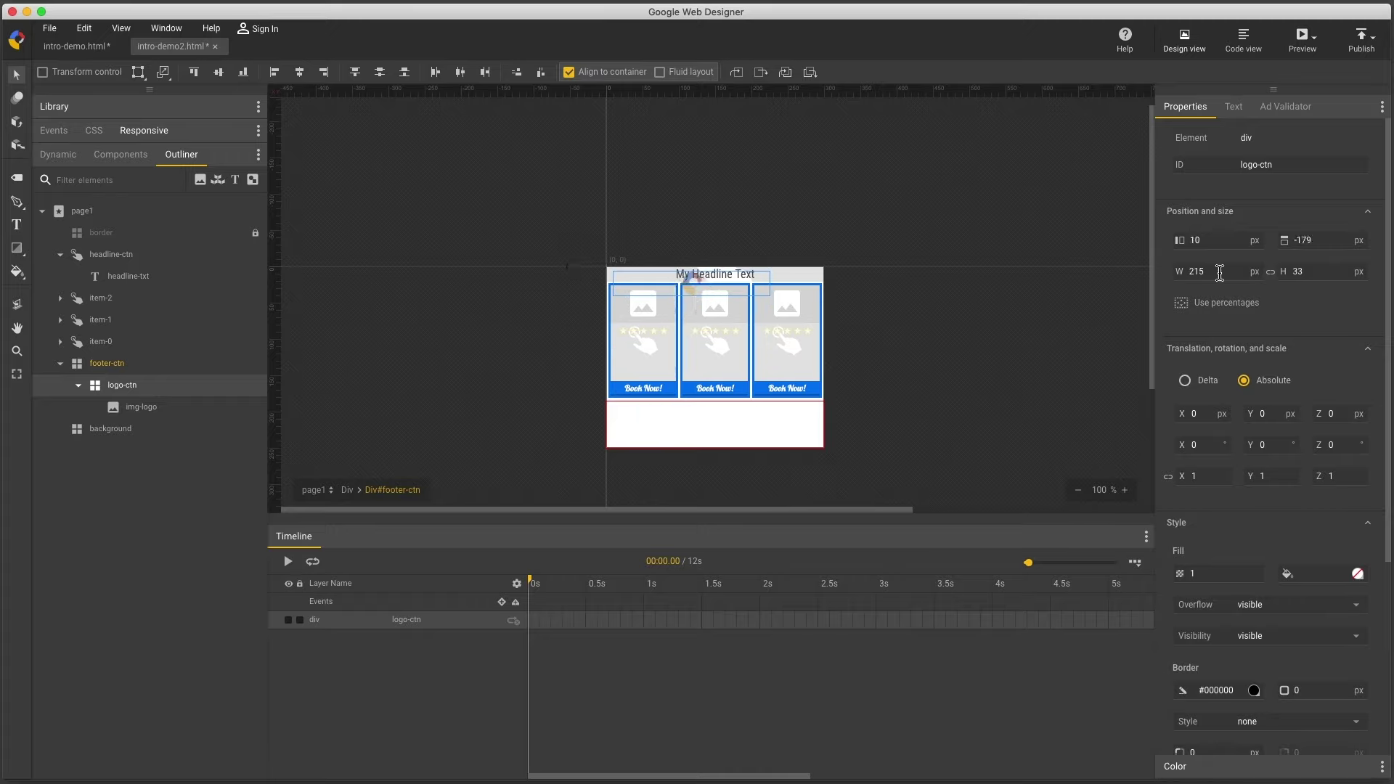
pyautogui.moveTo(1219, 273); pyautogui.dragTo(1183, 379)
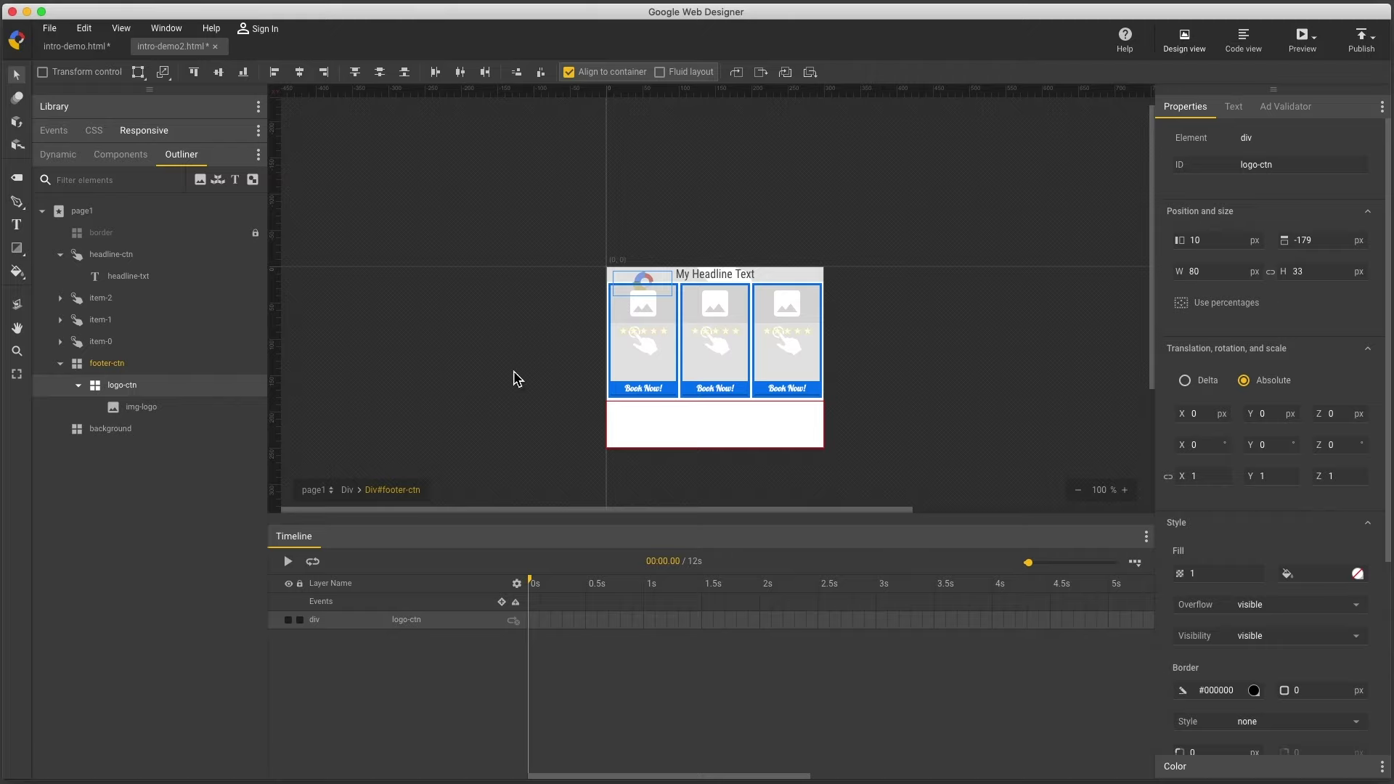
# - Nudge the headline-ctn bar down to 10 px from the top
pyautogui.click(106, 261)
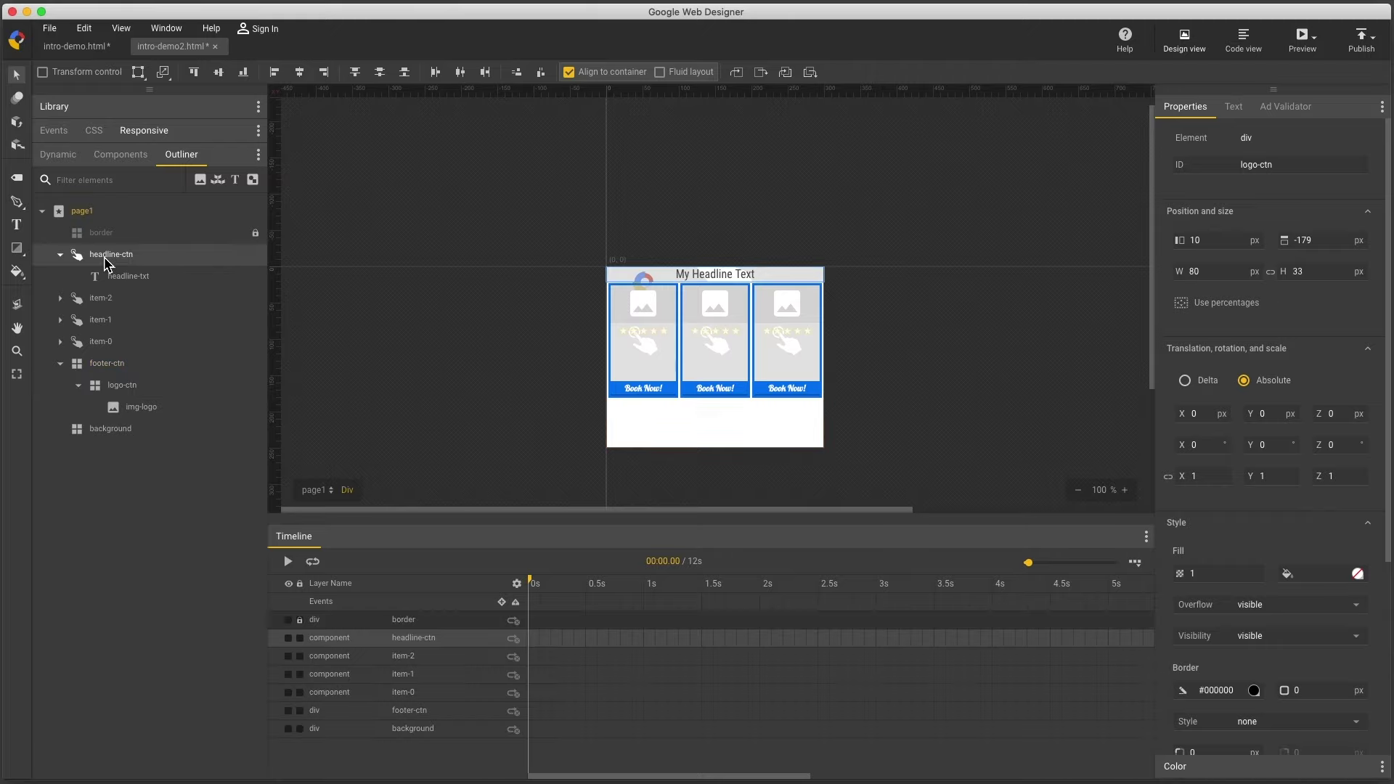
pyautogui.press('Down')
pyautogui.press('Down')
pyautogui.press('Down')
pyautogui.press('Down')
pyautogui.press('Down')
pyautogui.press('Down')
pyautogui.press('Down')
pyautogui.press('Down')
pyautogui.press('Down')
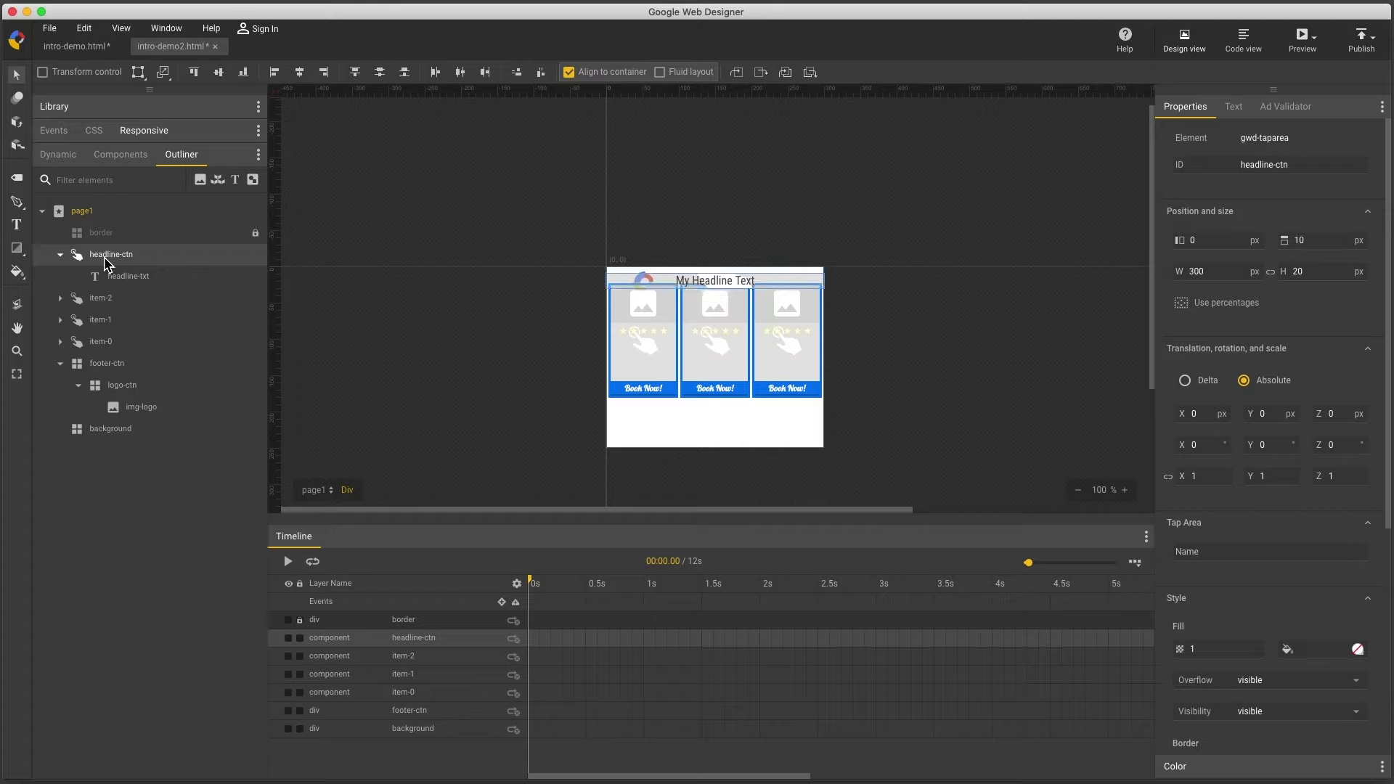
pyautogui.click(60, 363)
# - Move cards item-0 to item-2 down to Y 47 and make them 195 px tall
pyautogui.click(100, 302)
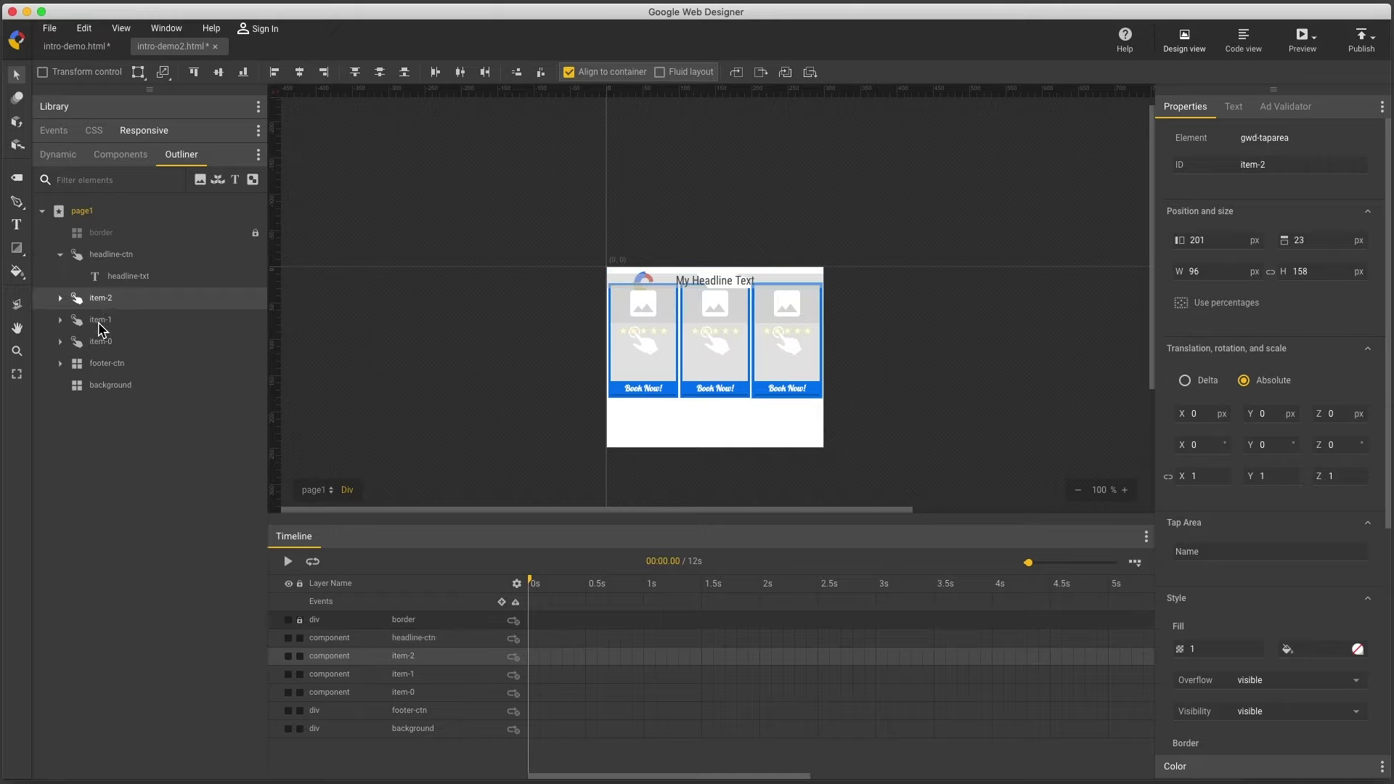
pyautogui.keyDown('shift'); pyautogui.click(100, 323); pyautogui.keyUp('shift')
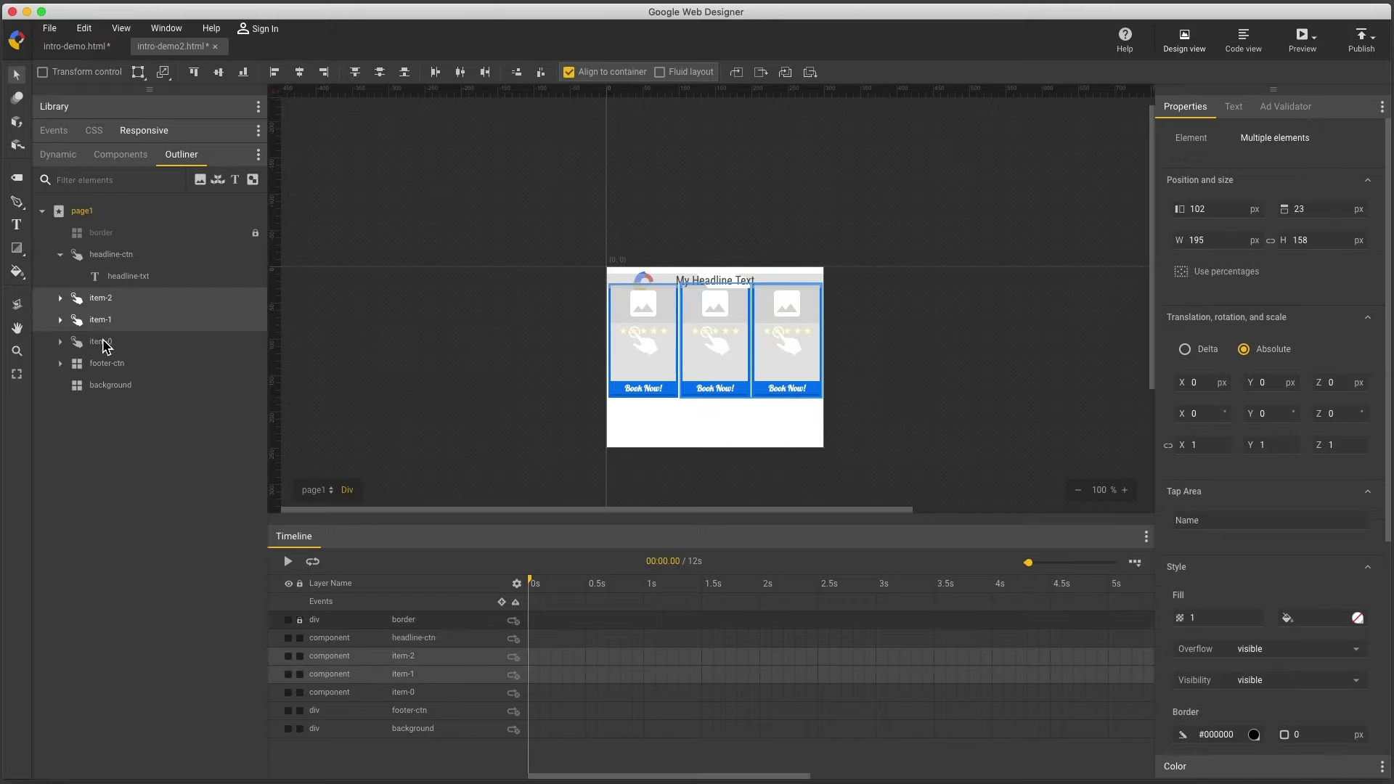
pyautogui.keyDown('shift'); pyautogui.click(103, 345); pyautogui.keyUp('shift')
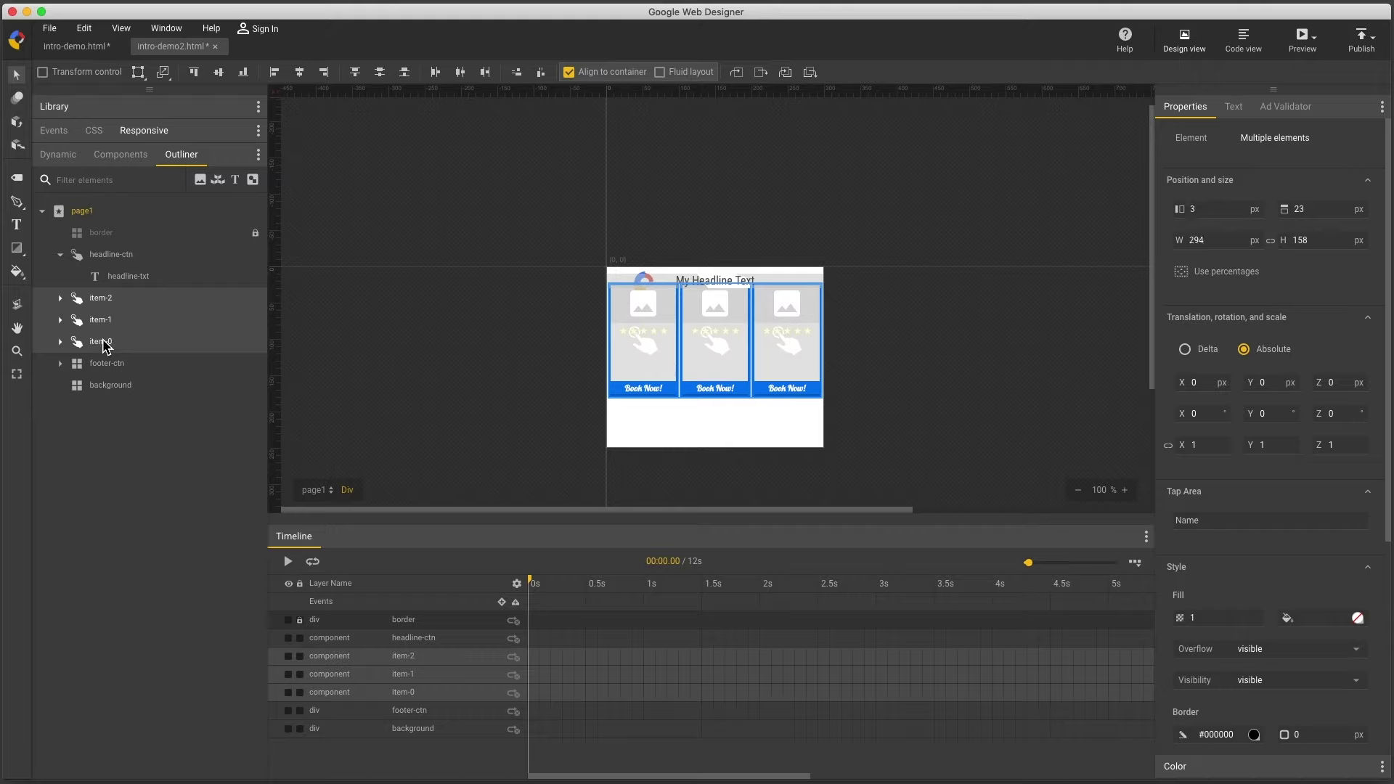
pyautogui.hotkey('shift', 'Down')
pyautogui.hotkey('shift', 'Down')
pyautogui.press('Down')
pyautogui.press('Down')
pyautogui.press('Down')
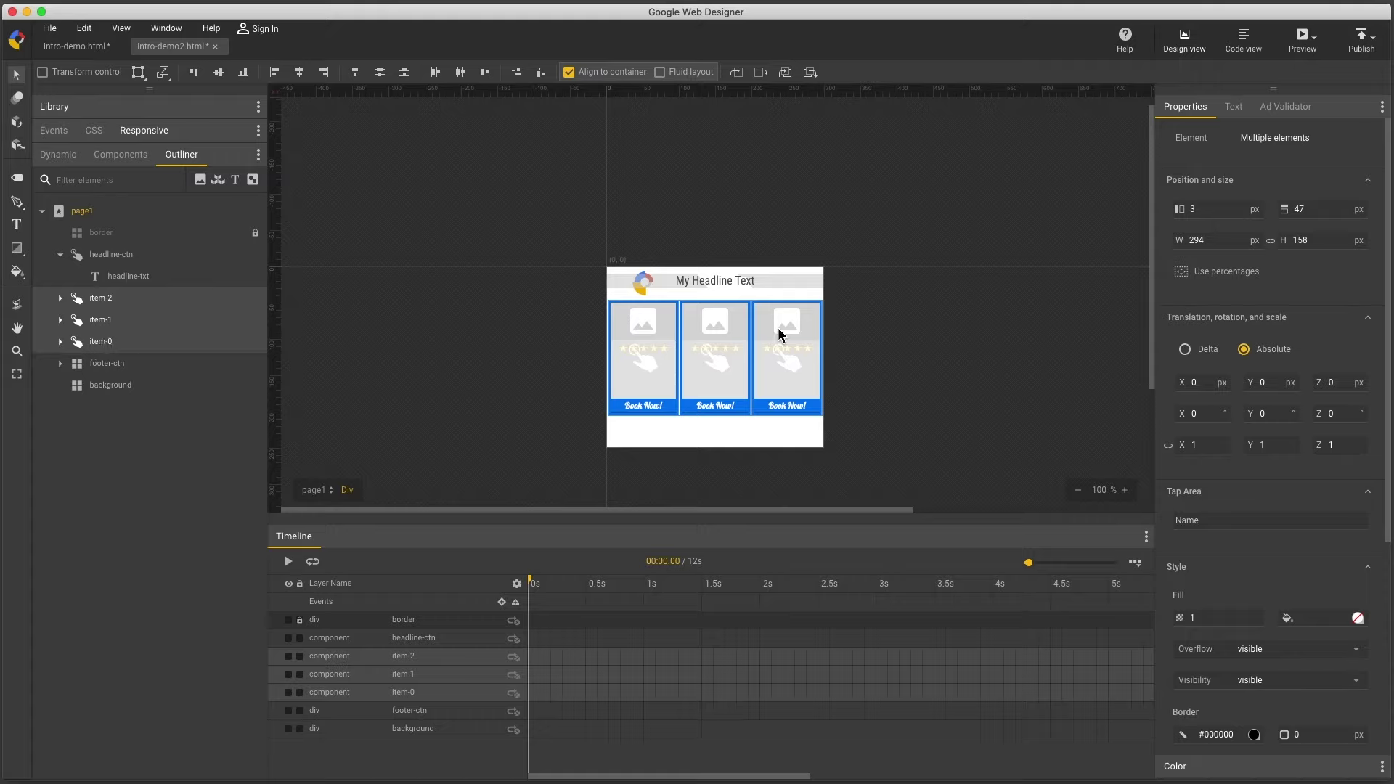
pyautogui.click(1314, 241)
pyautogui.press('Up')
pyautogui.press('Up')
pyautogui.press('Up')
pyautogui.press('Up')
pyautogui.press('Up')
pyautogui.moveTo(1314, 241); pyautogui.dragTo(1315, 223)
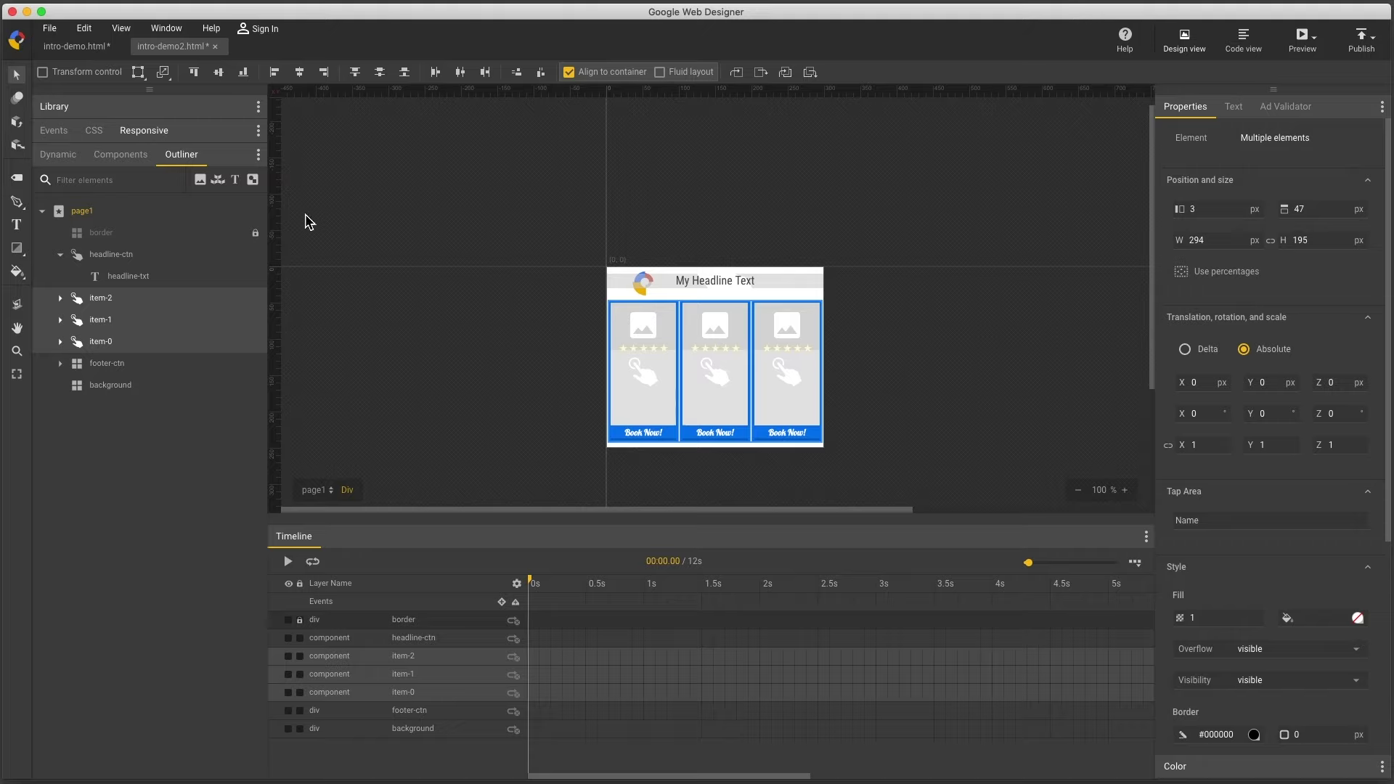
# - Import kents_google_feed as sample data, apply it, and preview the ad in Chrome
pyautogui.click(61, 156)
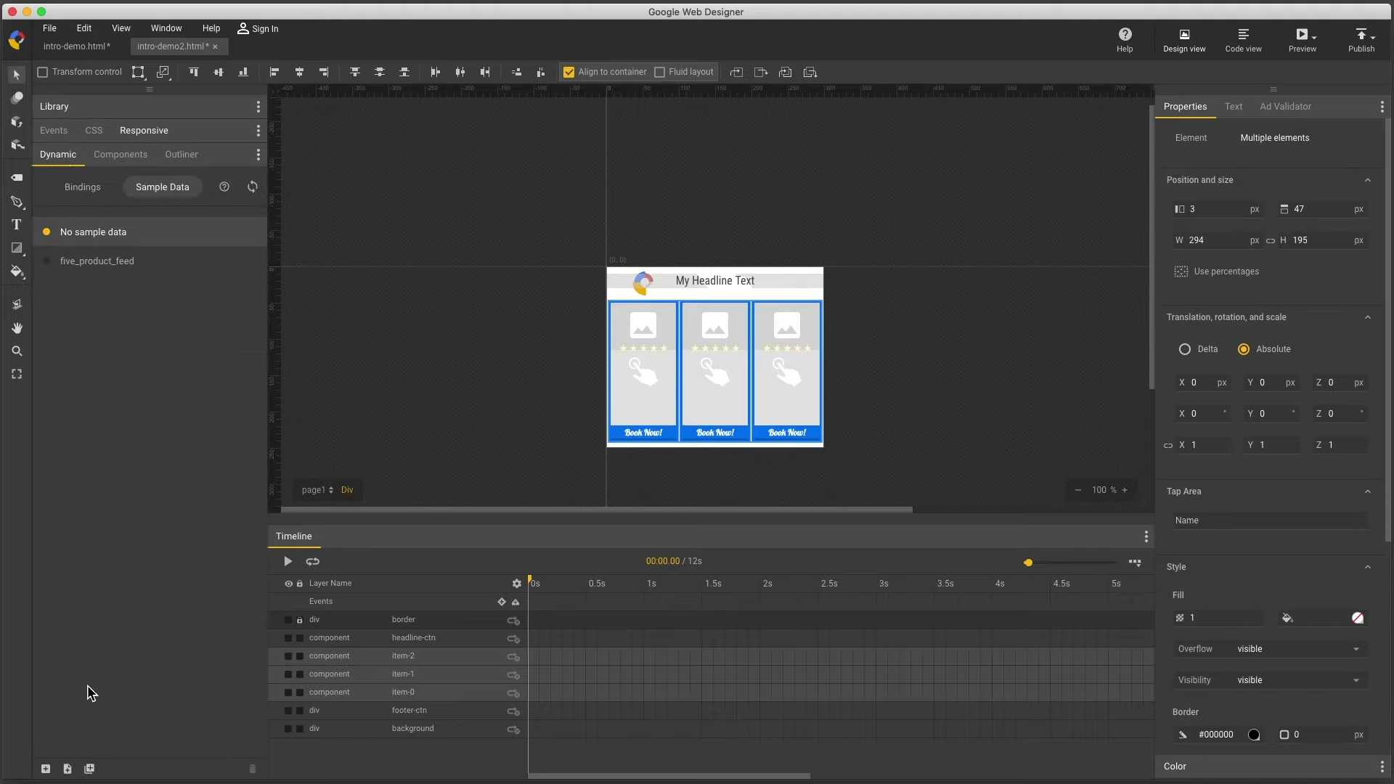
pyautogui.click(89, 768)
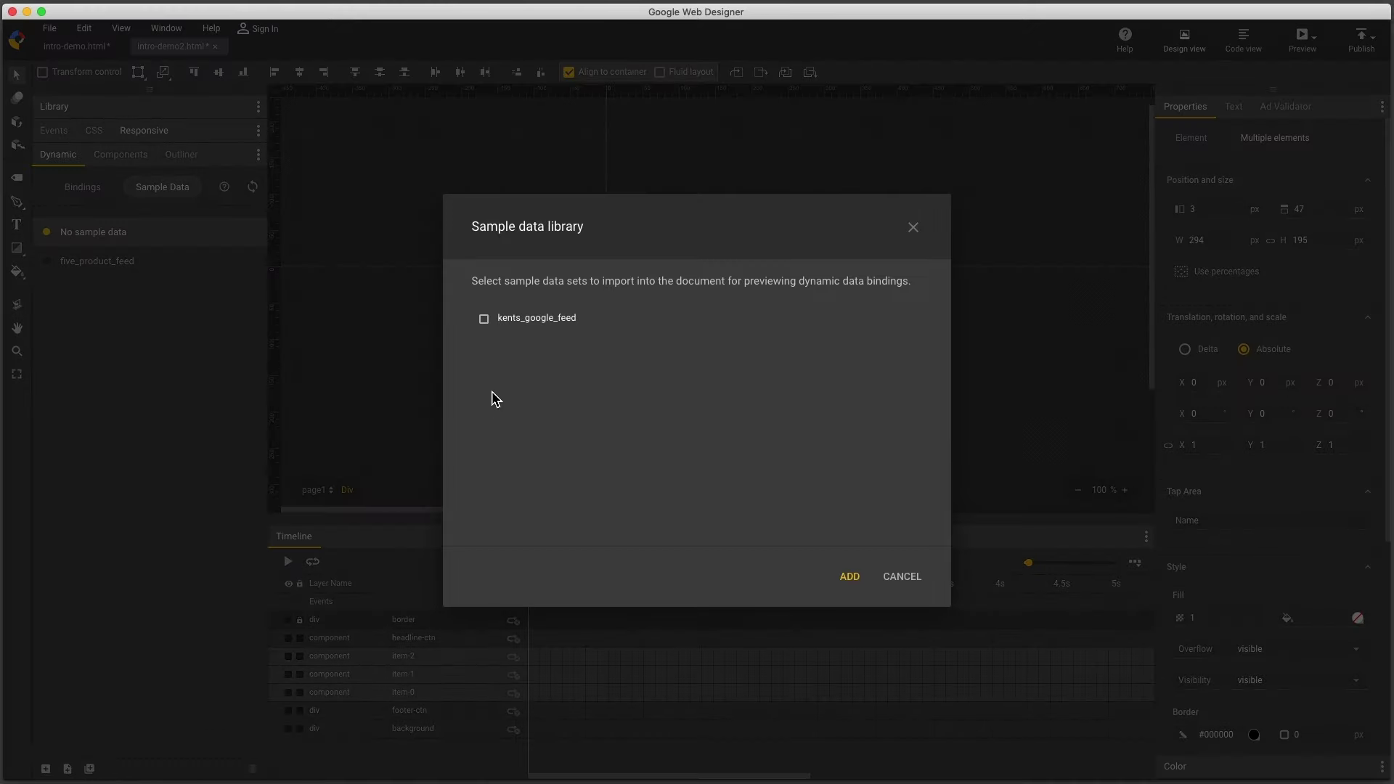
pyautogui.click(855, 582)
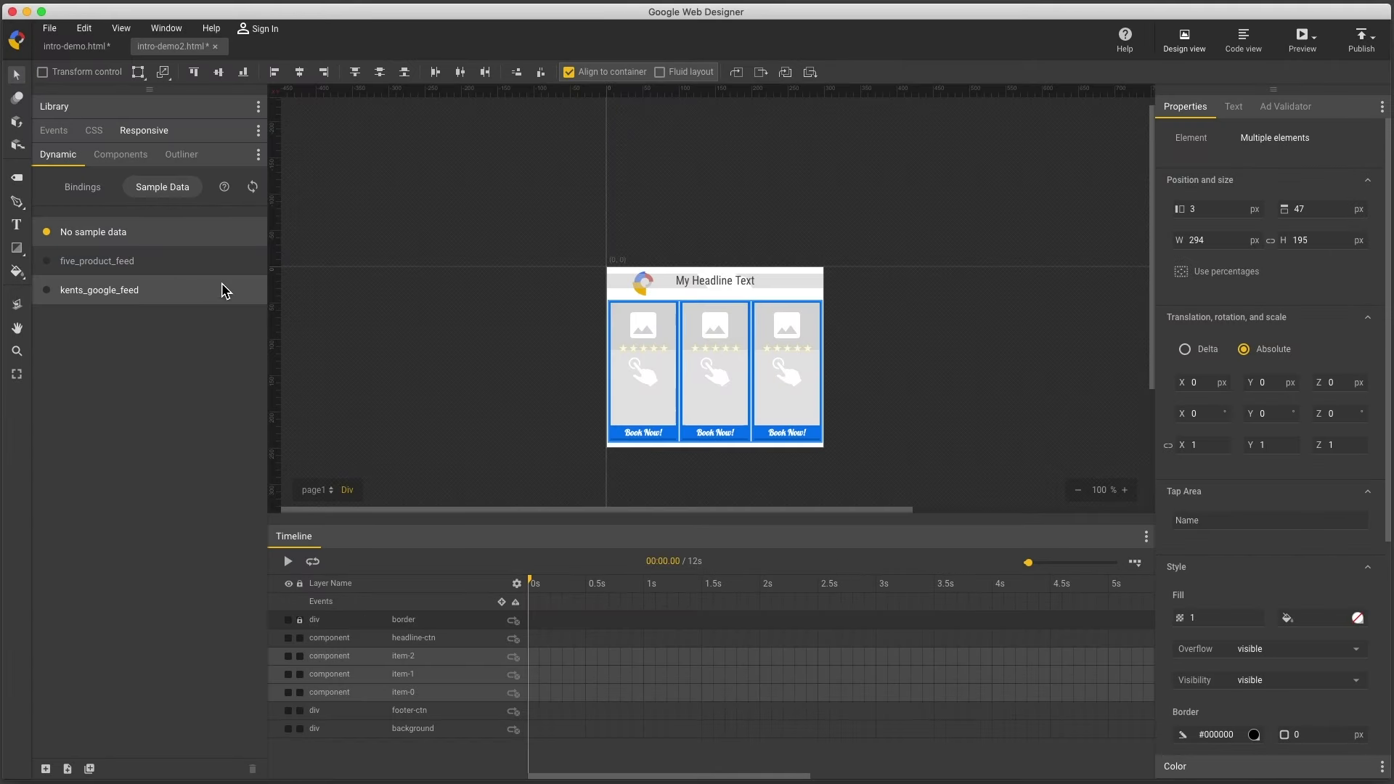
pyautogui.click(112, 294)
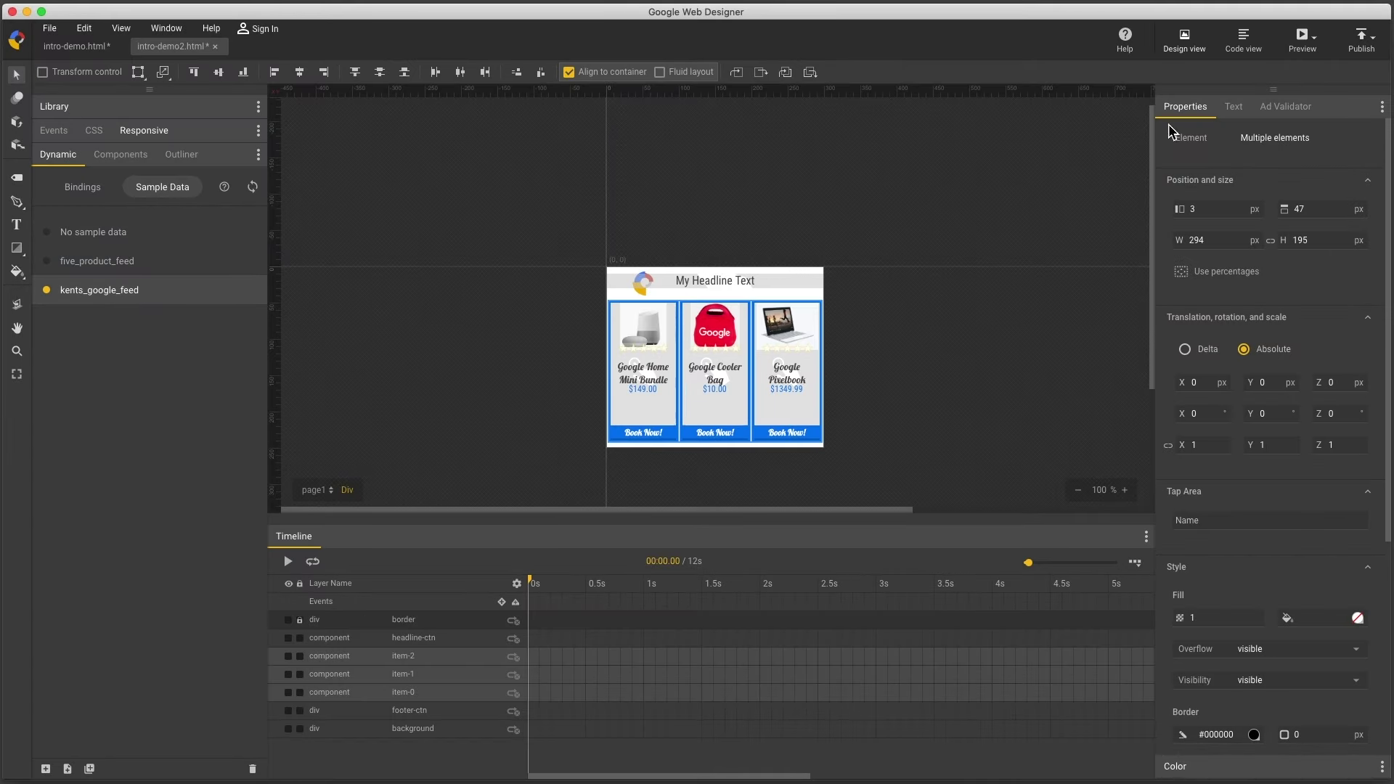
pyautogui.click(1305, 45)
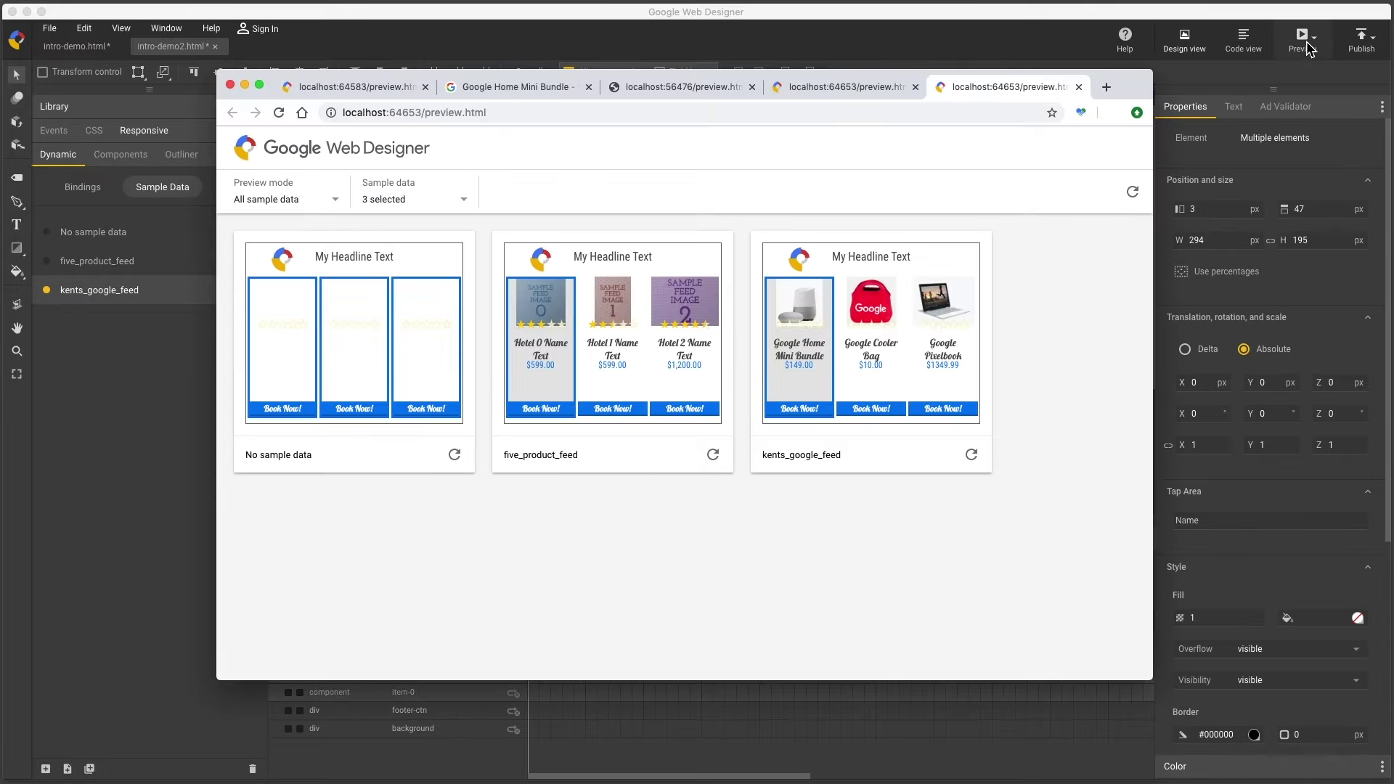
# - Limit the preview's sample data to kents_google_feed by unchecking No sample data and five_product_feed
pyautogui.click(467, 204)
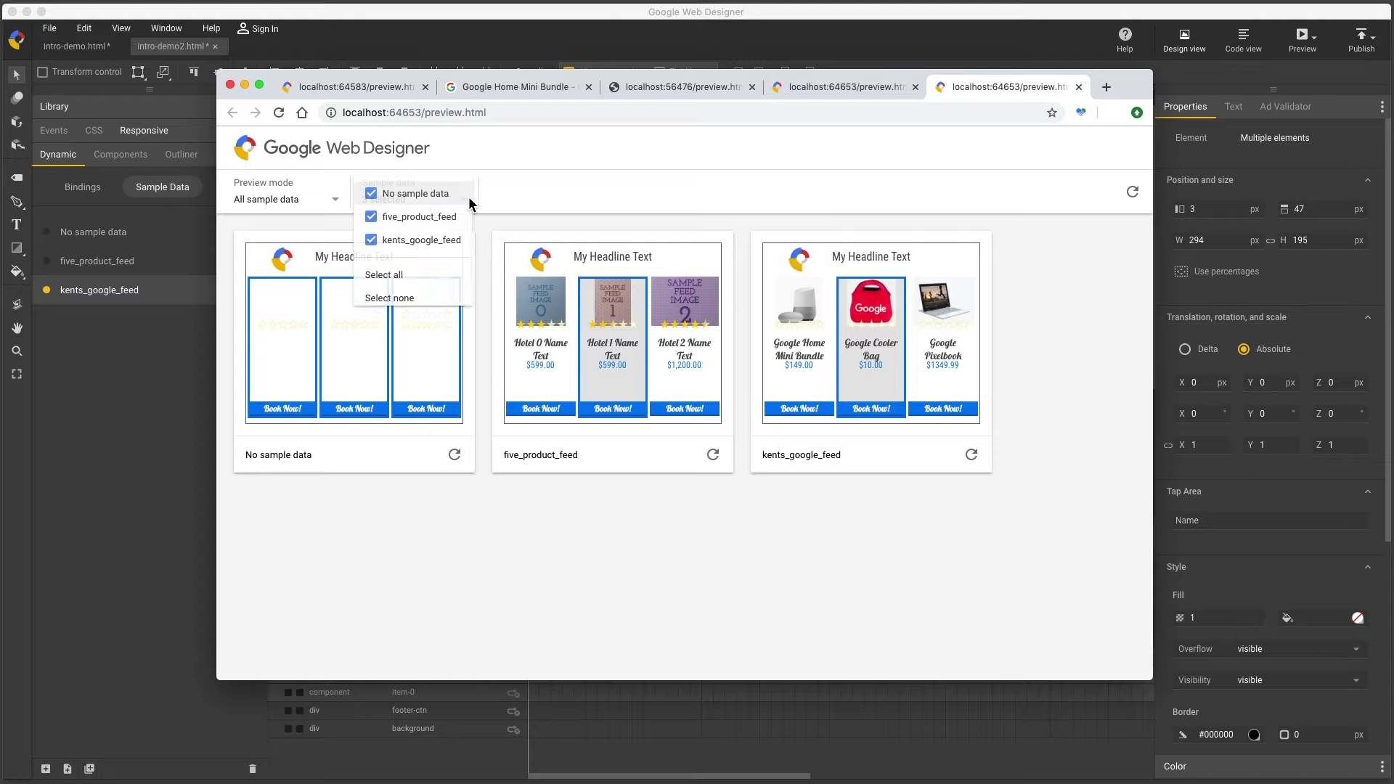
pyautogui.click(379, 194)
pyautogui.click(371, 217)
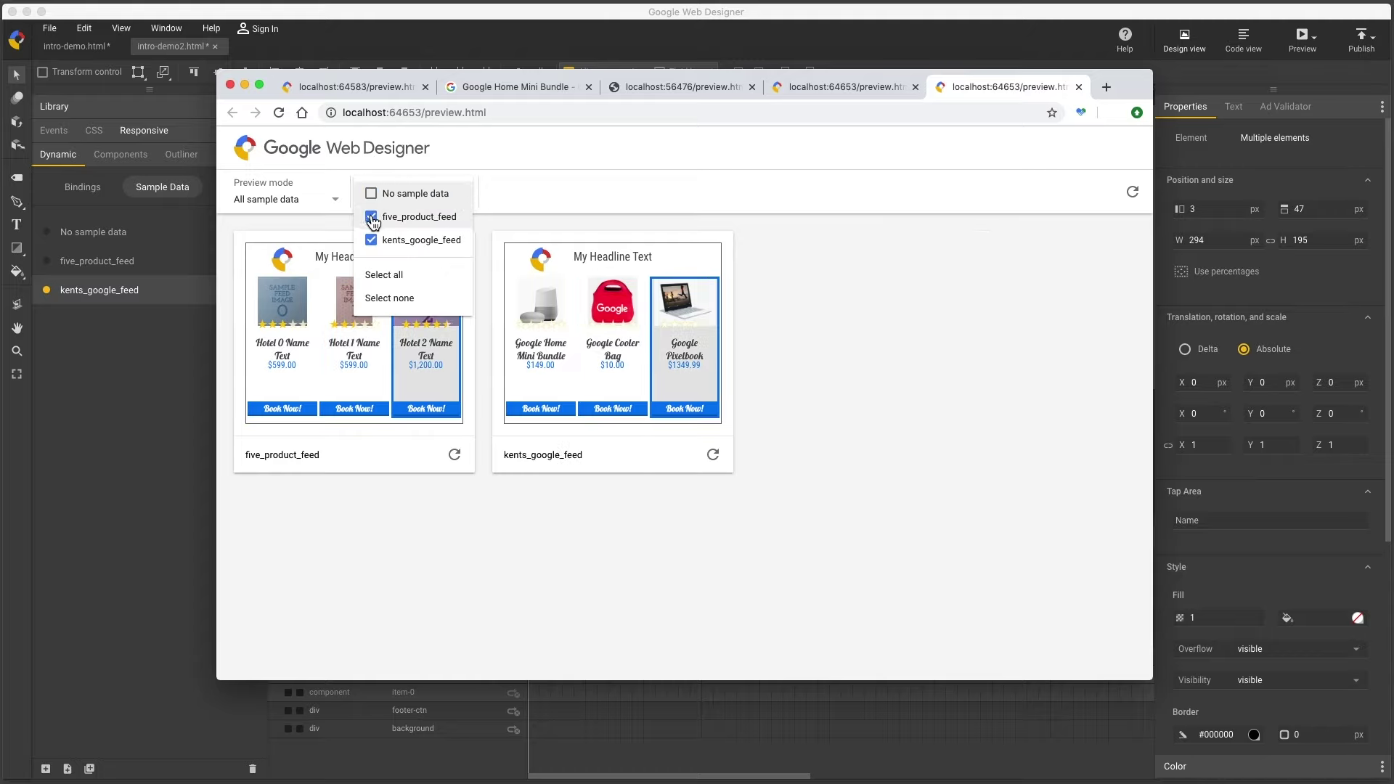
pyautogui.click(586, 196)
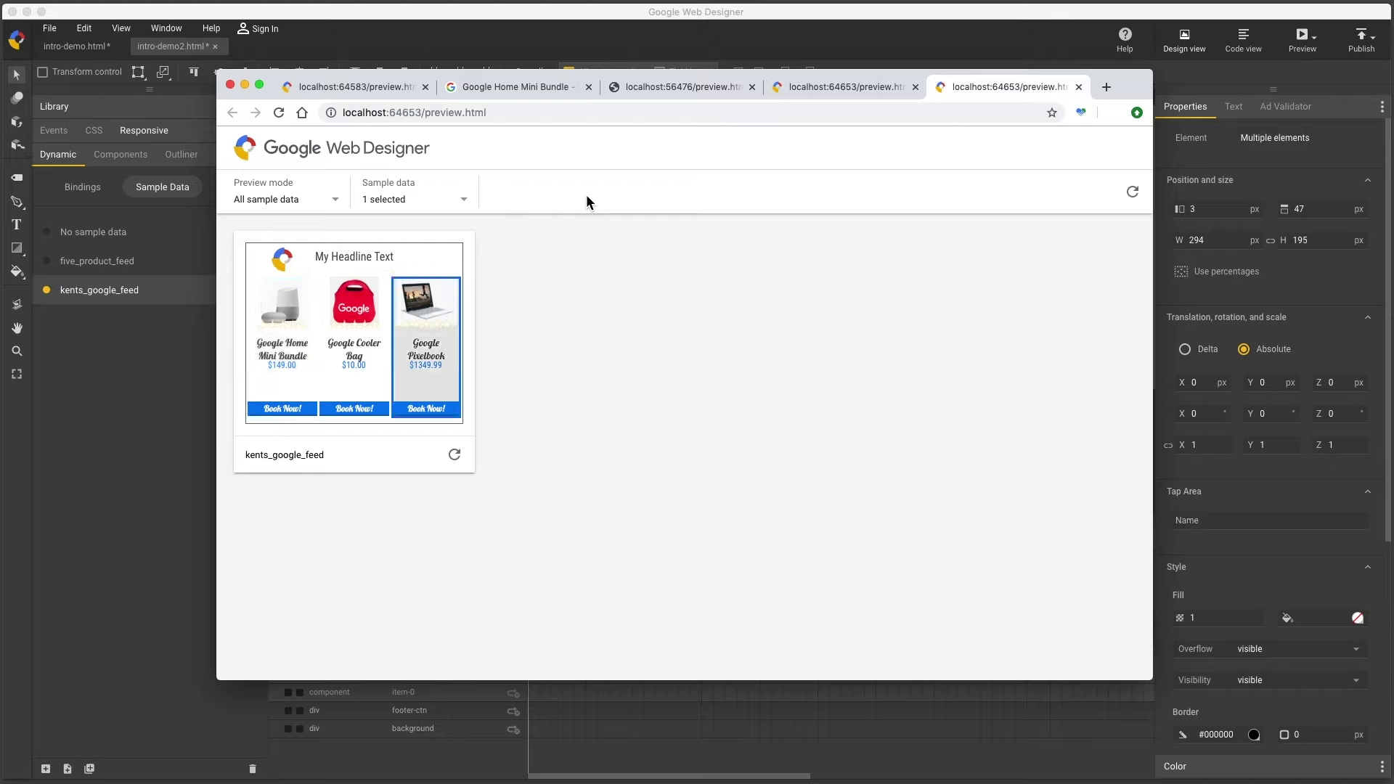
# - Change the Dynamic Properties data schema to Custom, copying the existing bindings over
pyautogui.click(84, 188)
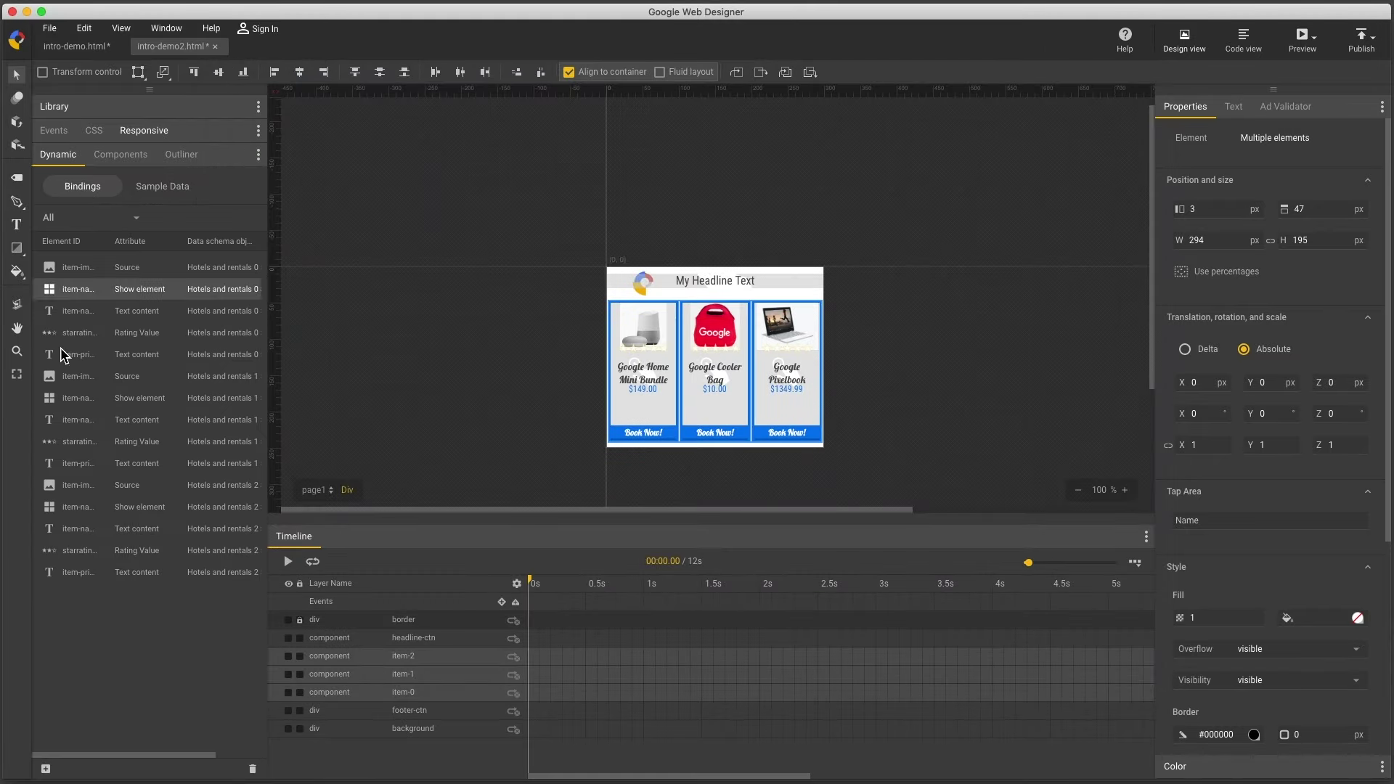
pyautogui.click(46, 769)
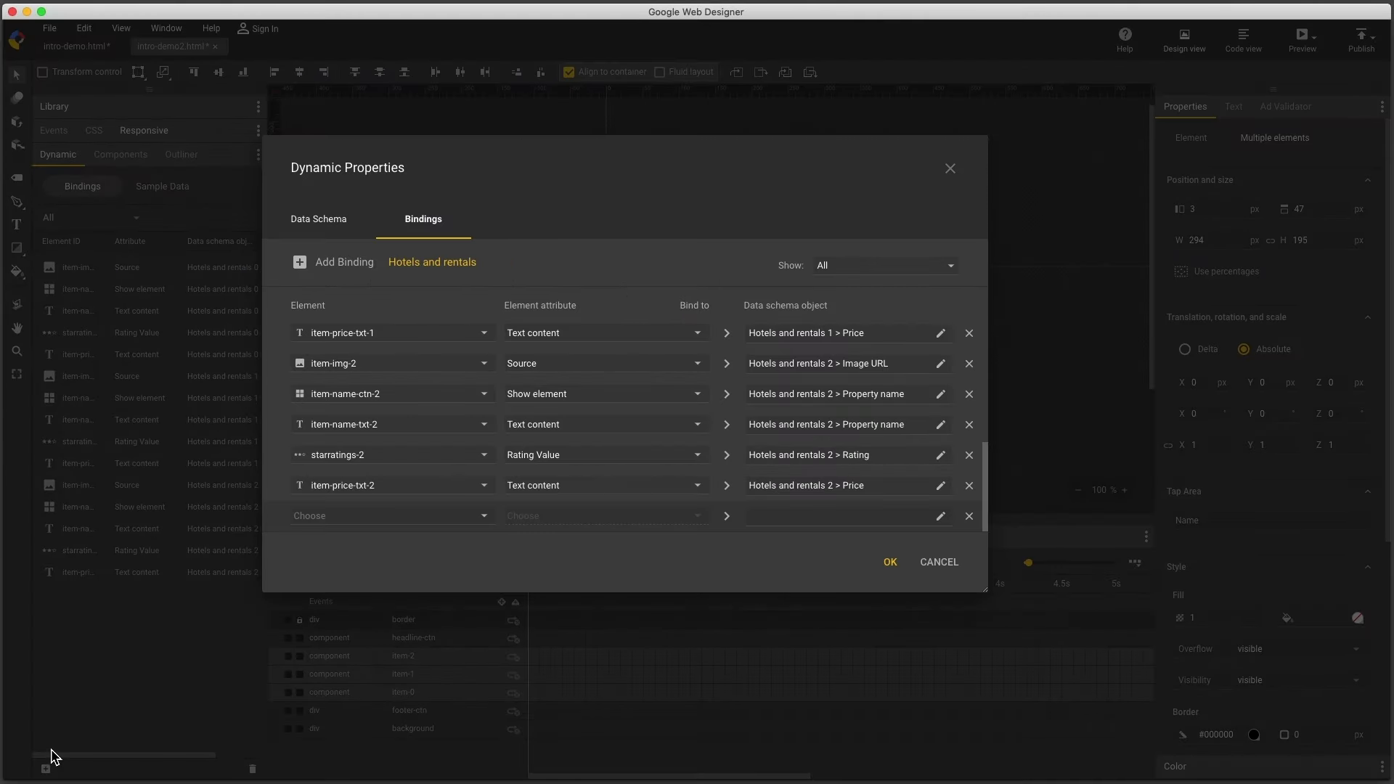
pyautogui.click(320, 220)
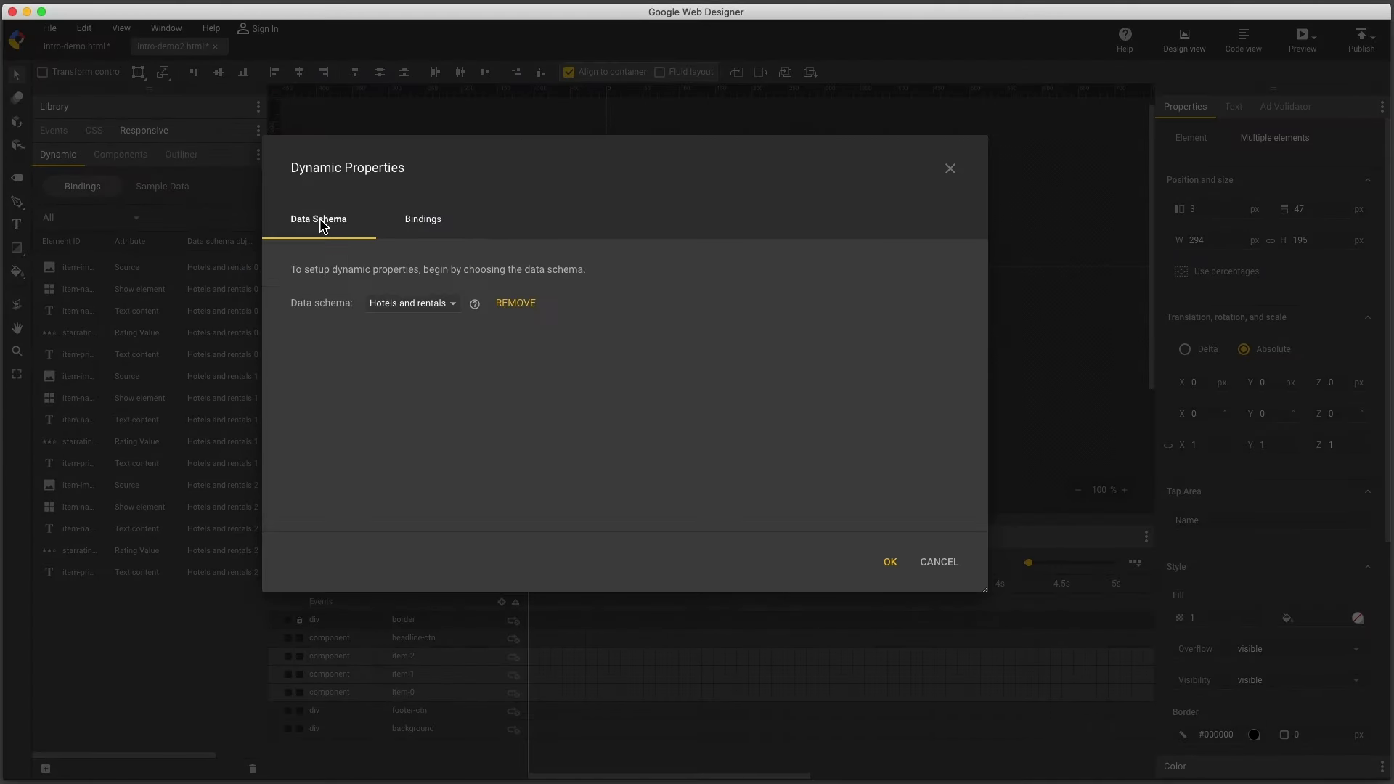
pyautogui.click(451, 303)
pyautogui.click(403, 352)
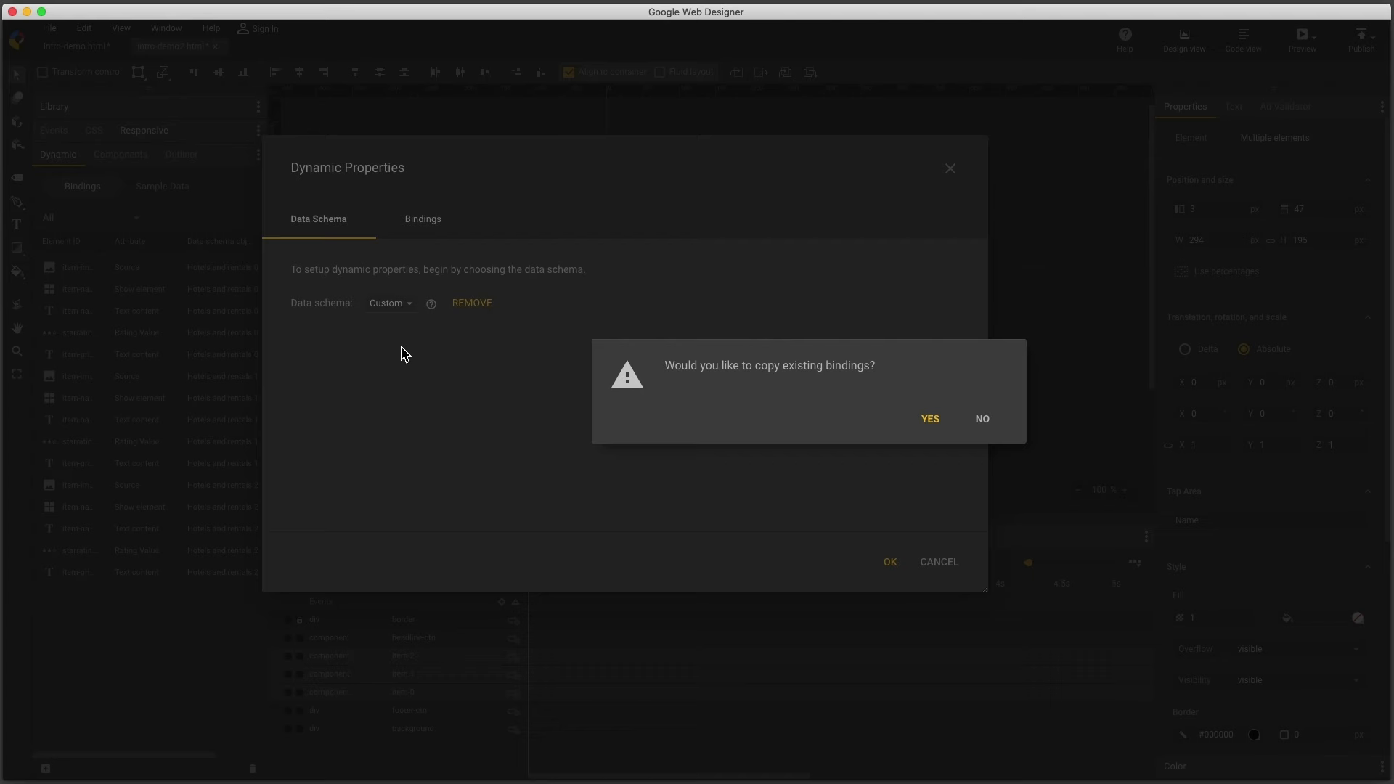
pyautogui.click(932, 424)
# - Review the price, image and rating bindings, then delete the starratings-2 binding row
pyautogui.click(865, 336)
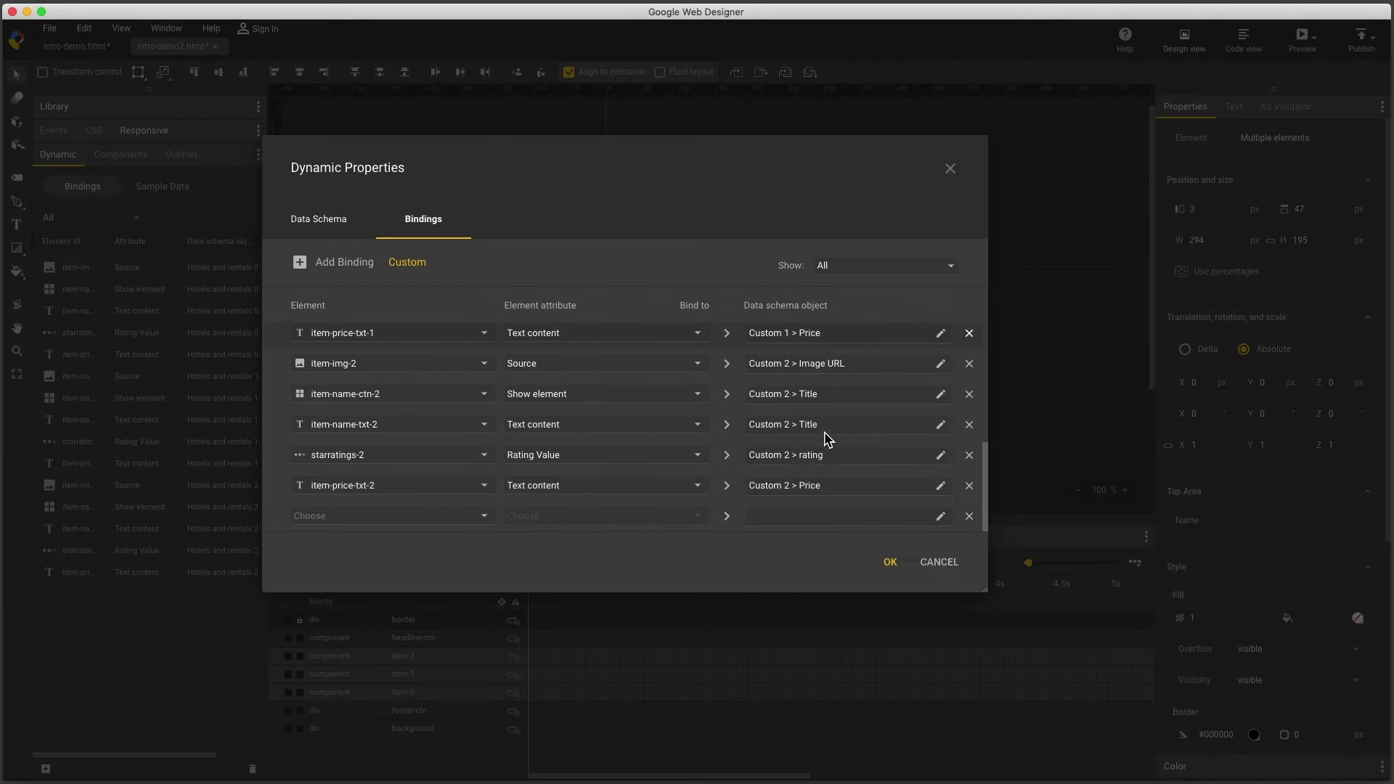
pyautogui.click(871, 367)
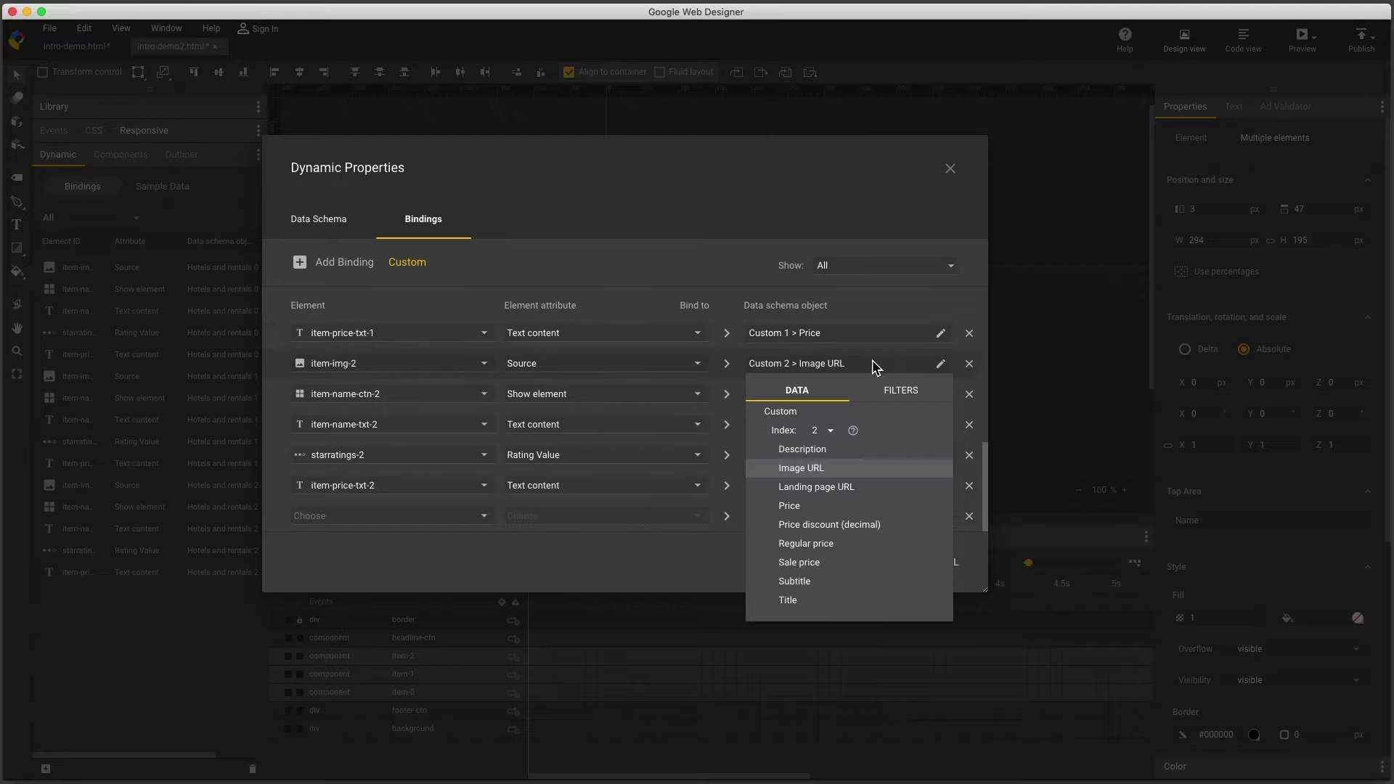
pyautogui.click(813, 470)
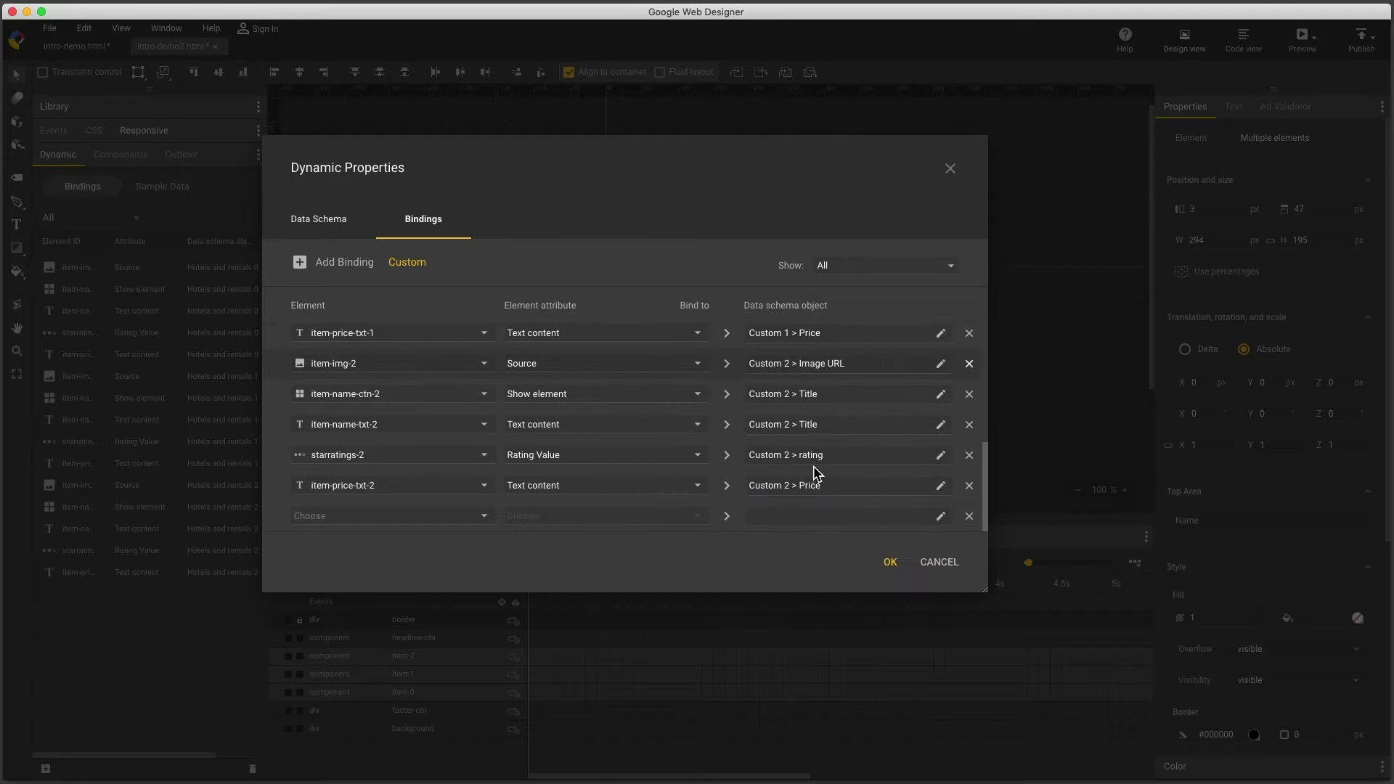
pyautogui.click(842, 457)
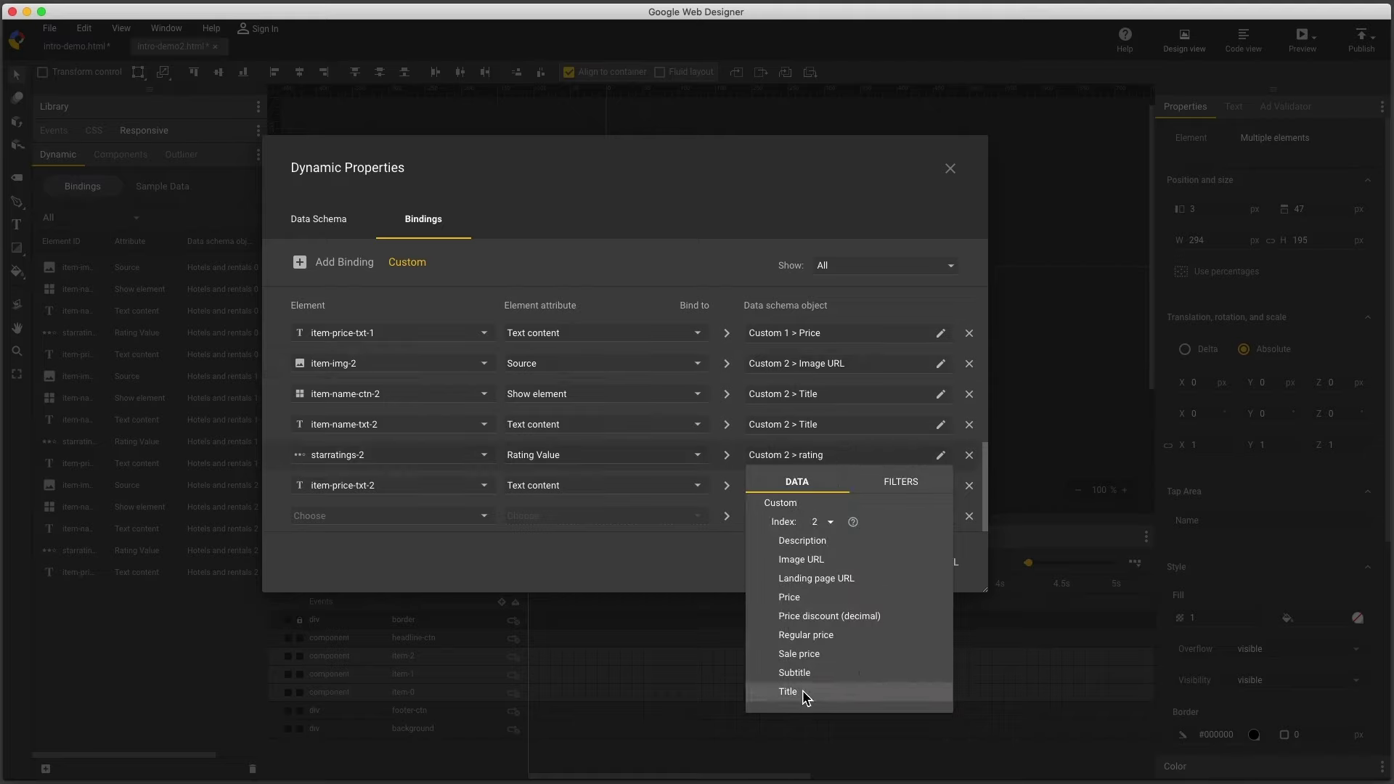
pyautogui.click(801, 609)
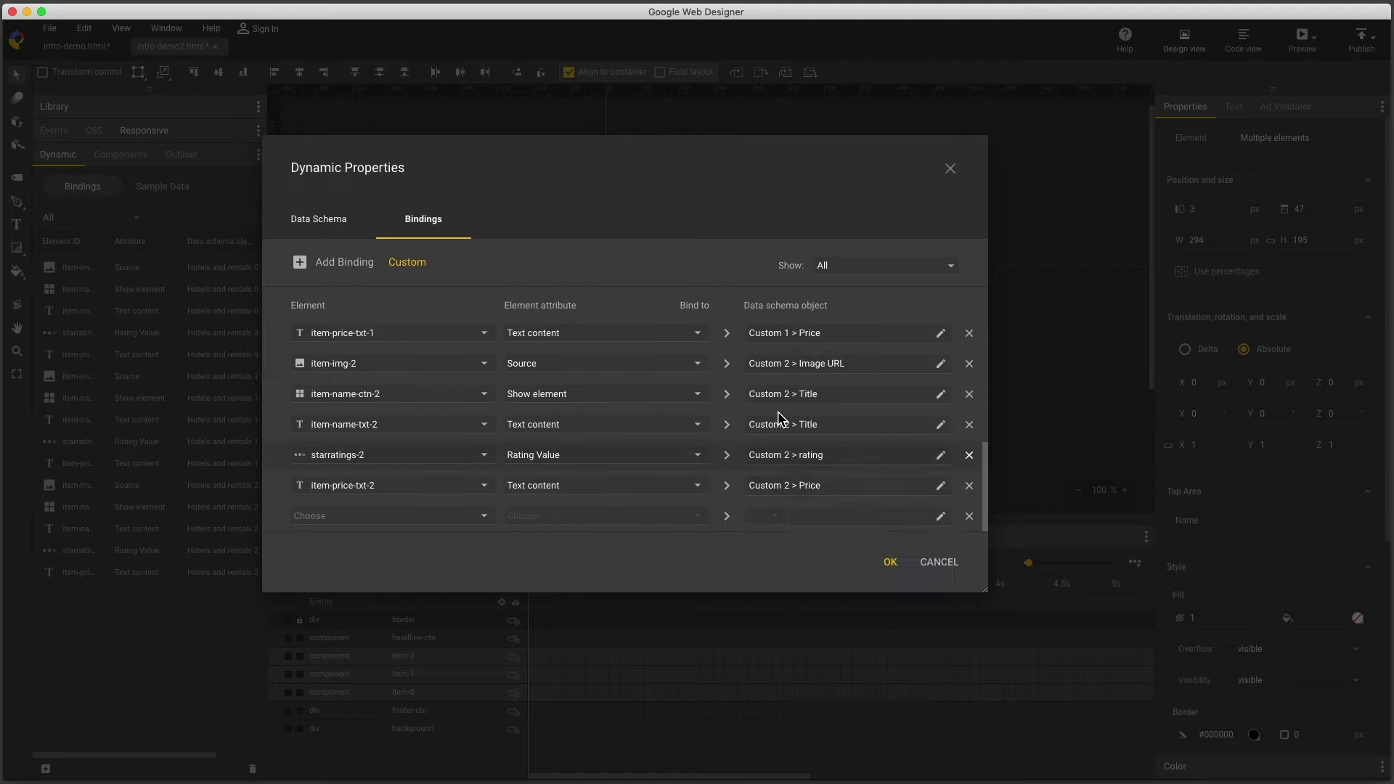
pyautogui.click(968, 456)
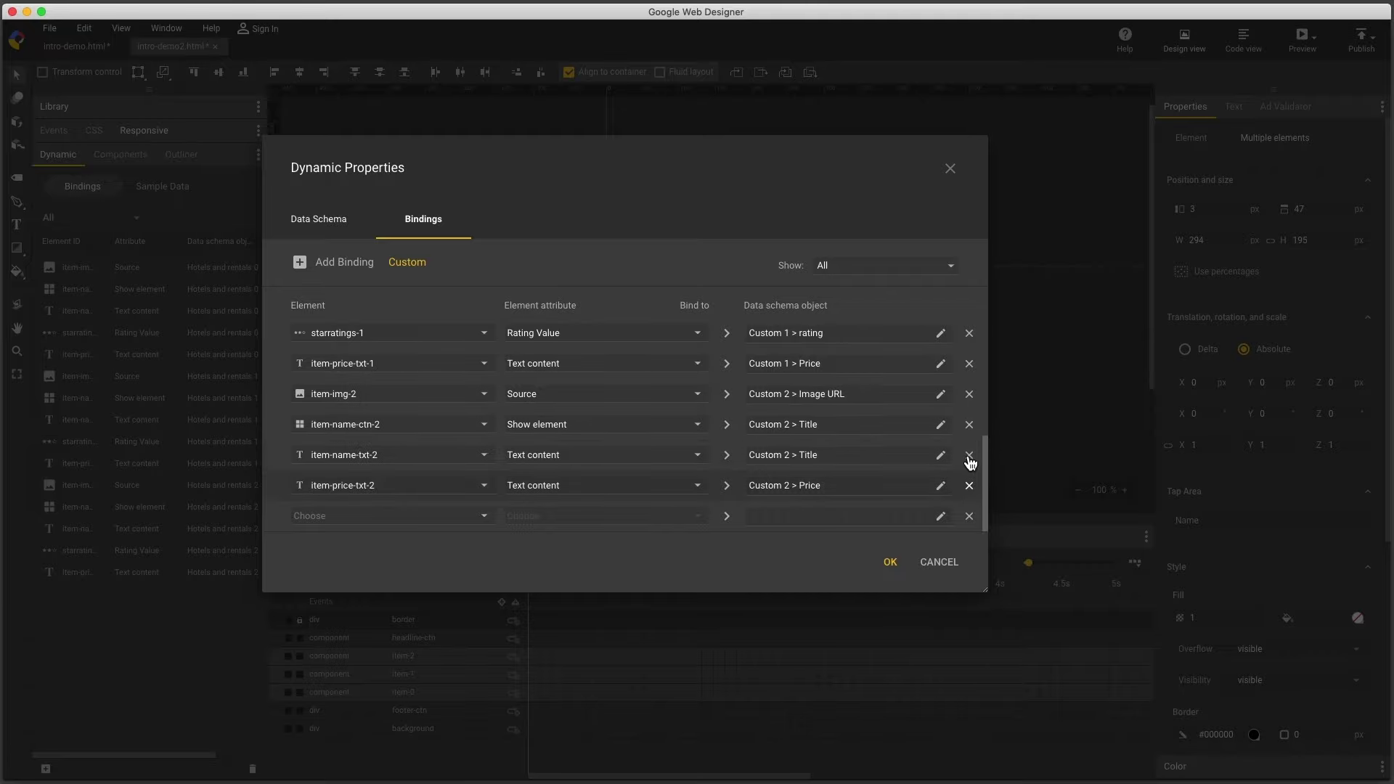
# - Confirm the Custom schema bindings and show the page's element tree in the Outliner
pyautogui.click(900, 564)
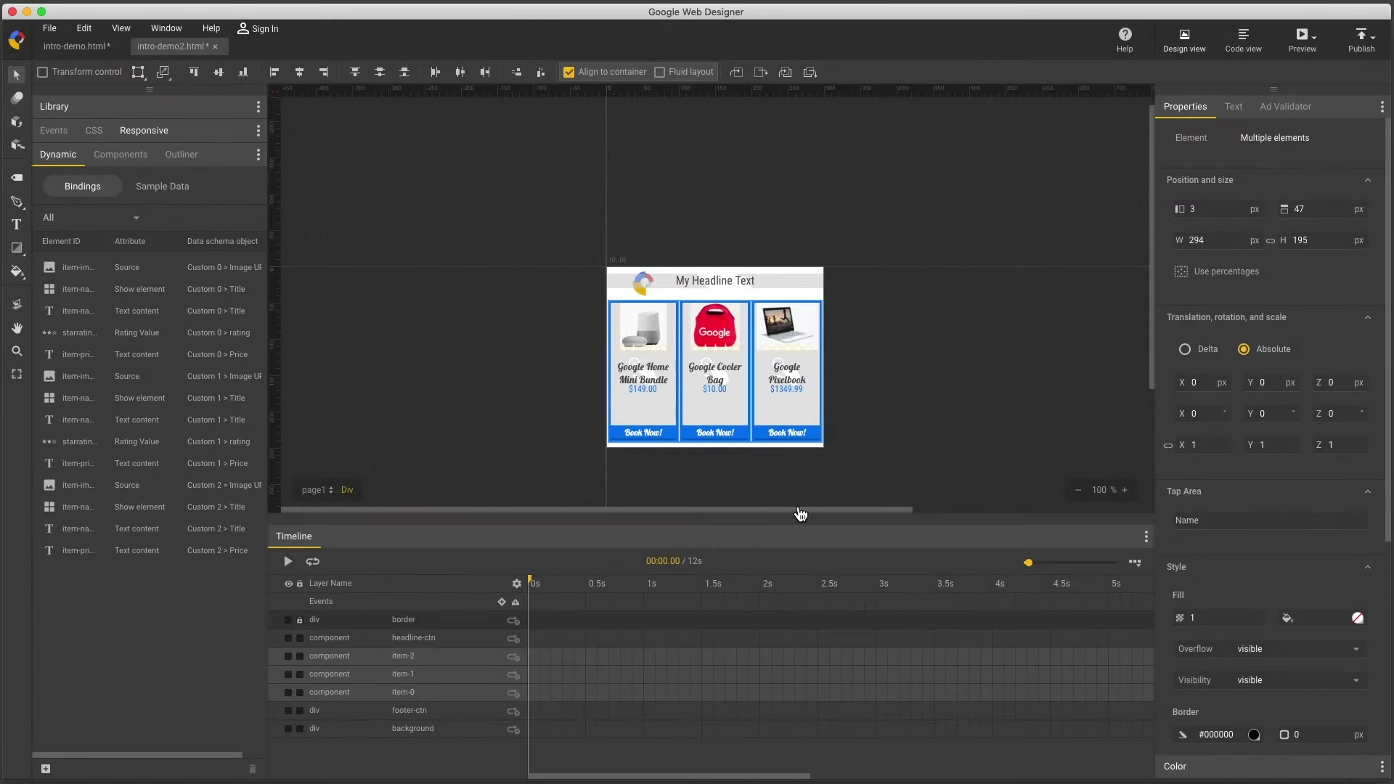
pyautogui.click(181, 154)
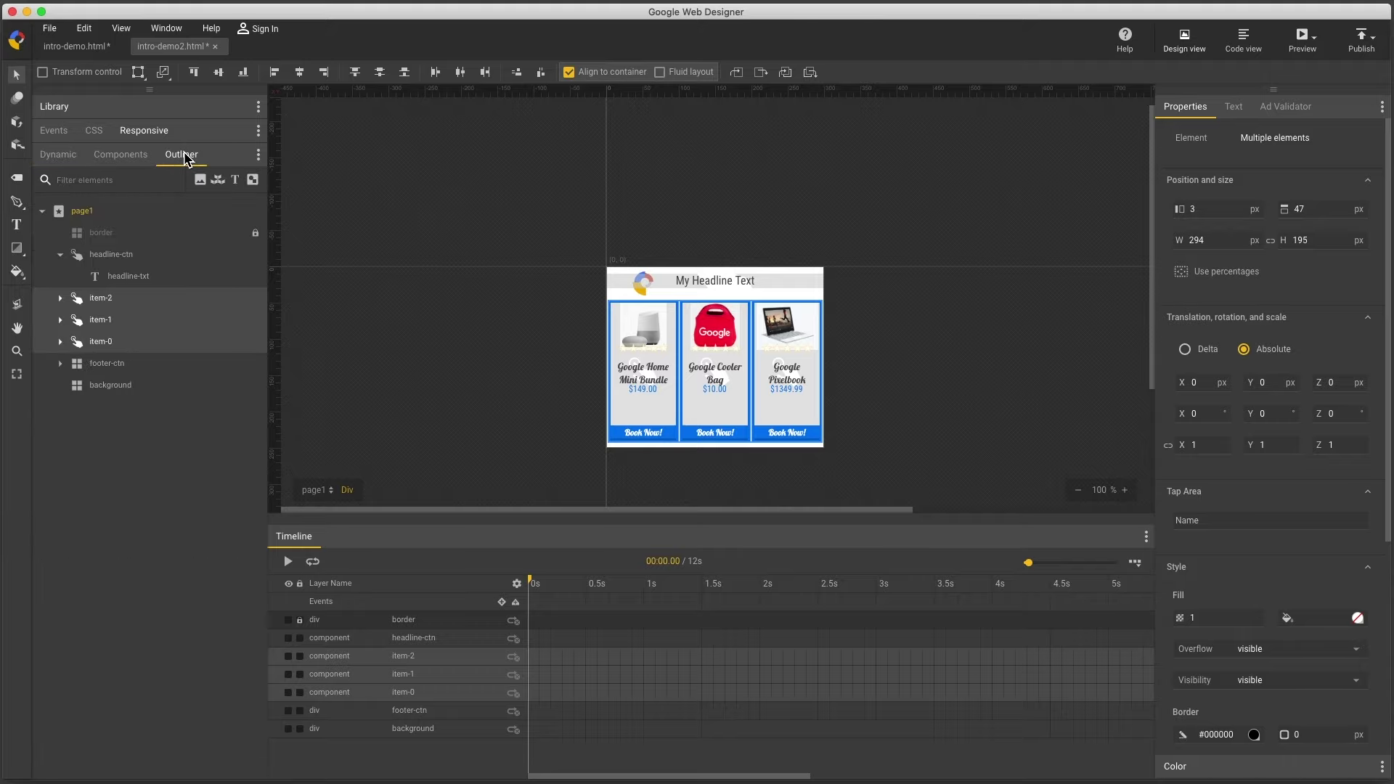
pyautogui.click(42, 212)
pyautogui.click(43, 213)
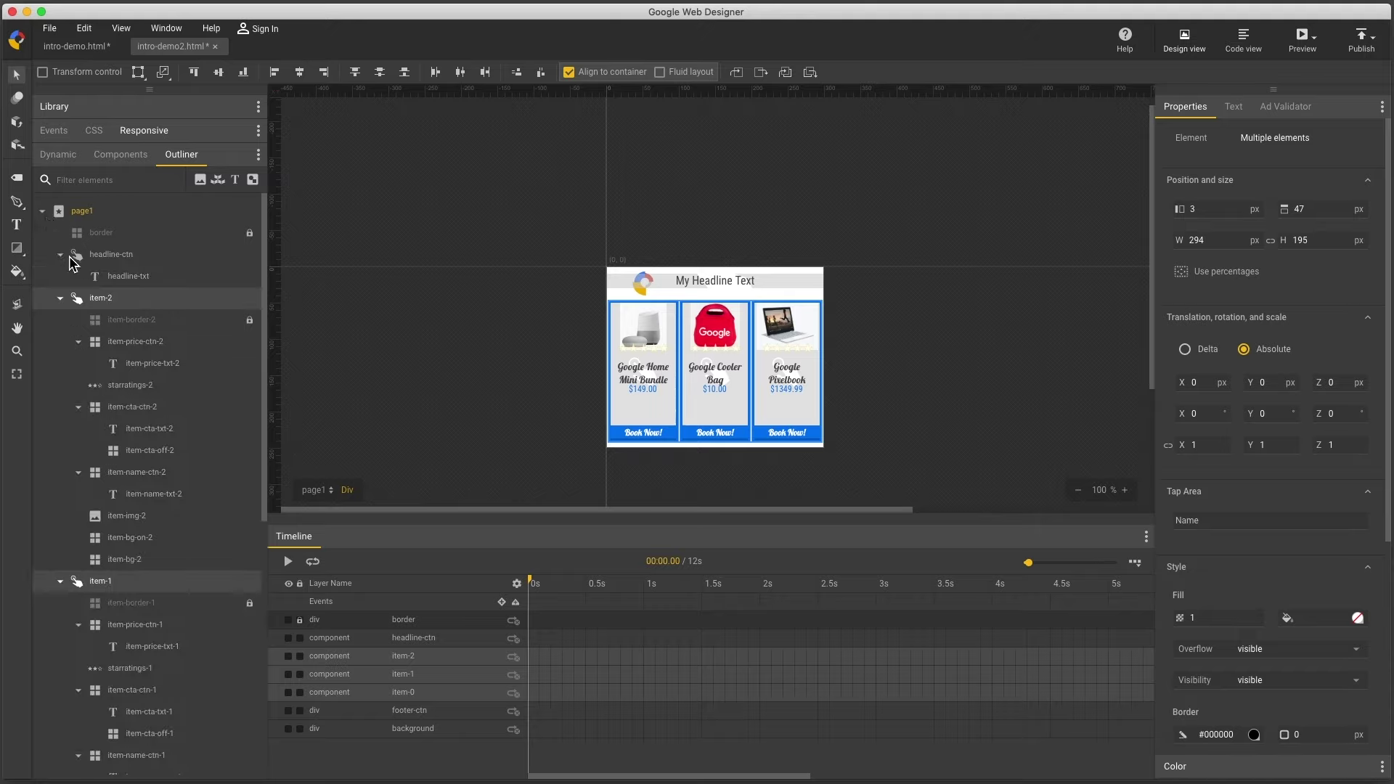
# - Delete starratings-2, starratings-1 and starratings-0, then review the Ad Validator checks
pyautogui.click(140, 384)
pyautogui.press('Delete')
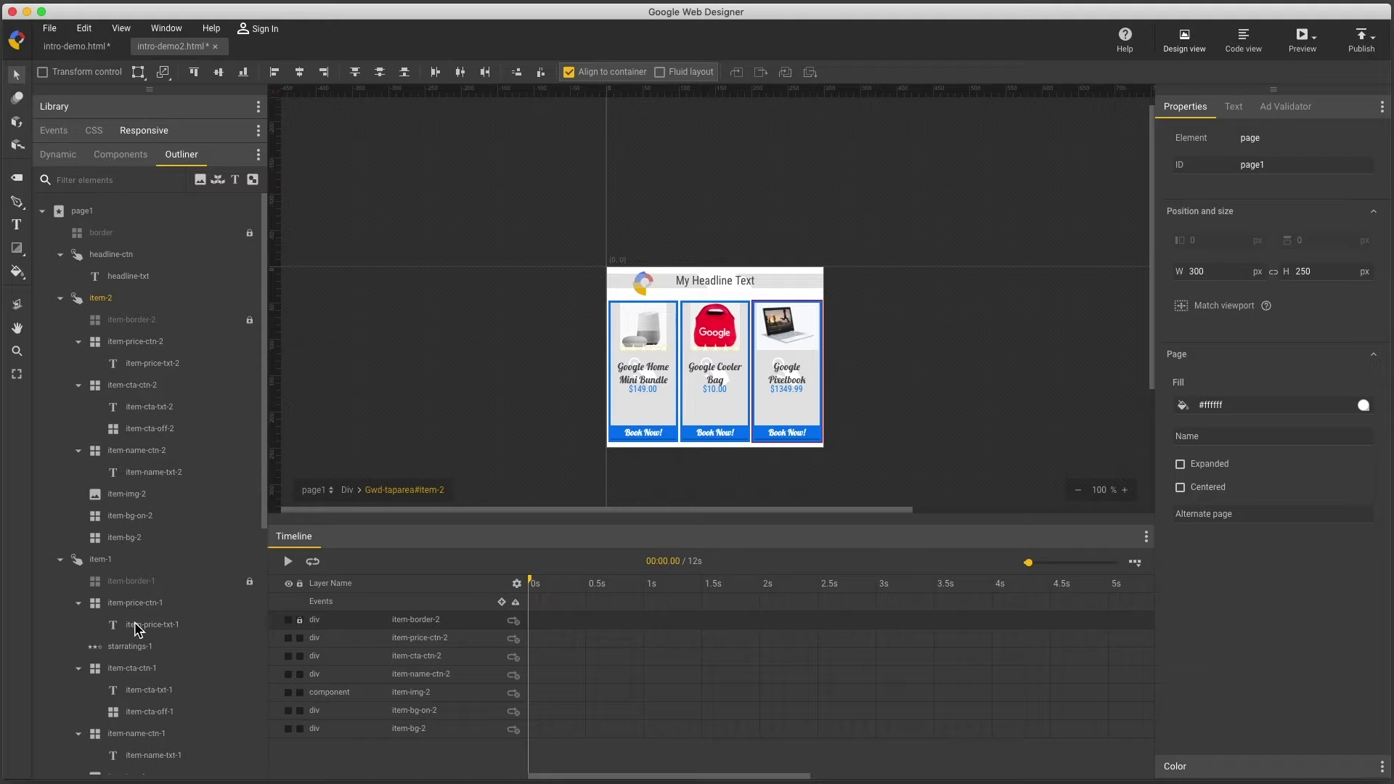
pyautogui.click(136, 646)
pyautogui.press('Delete')
pyautogui.scroll(-4, 138, 650)
pyautogui.scroll(-3, 138, 651)
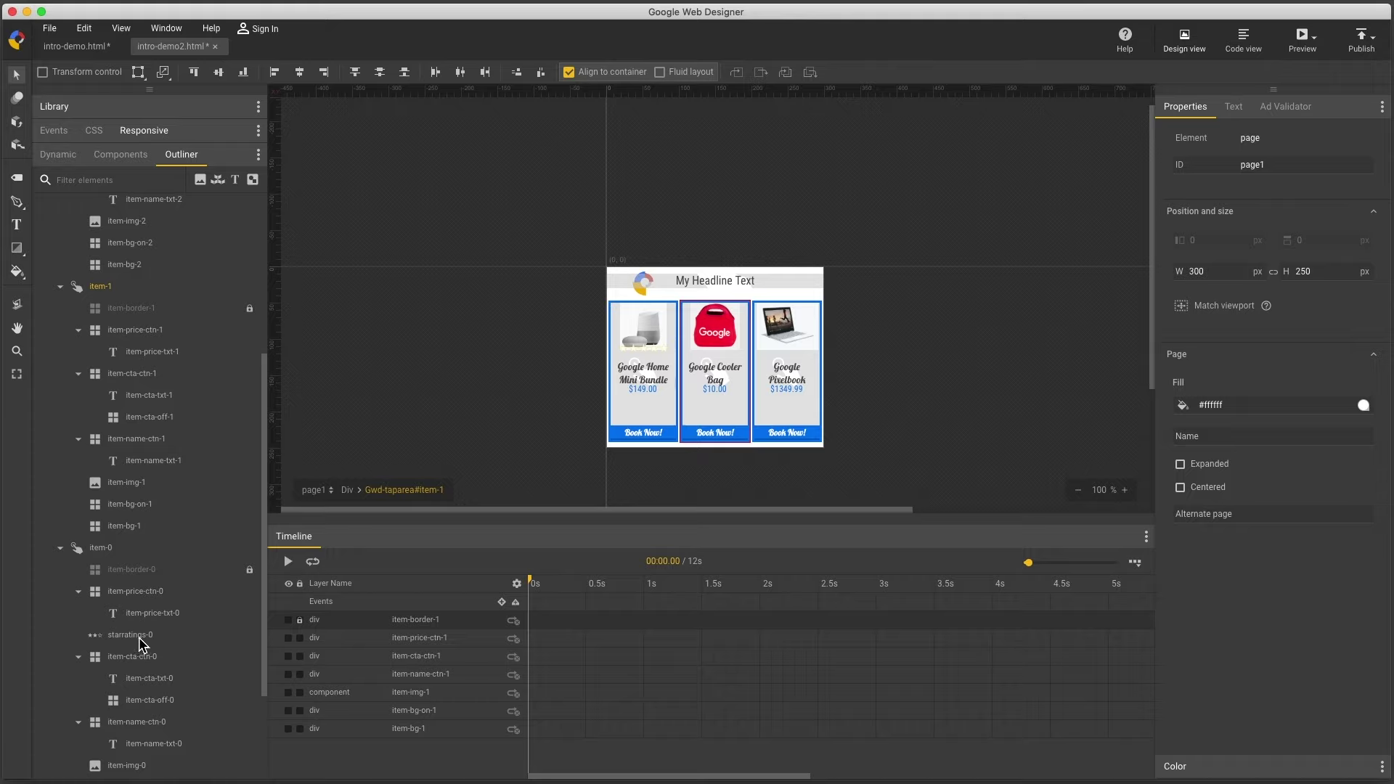
pyautogui.click(141, 643)
pyautogui.press('Delete')
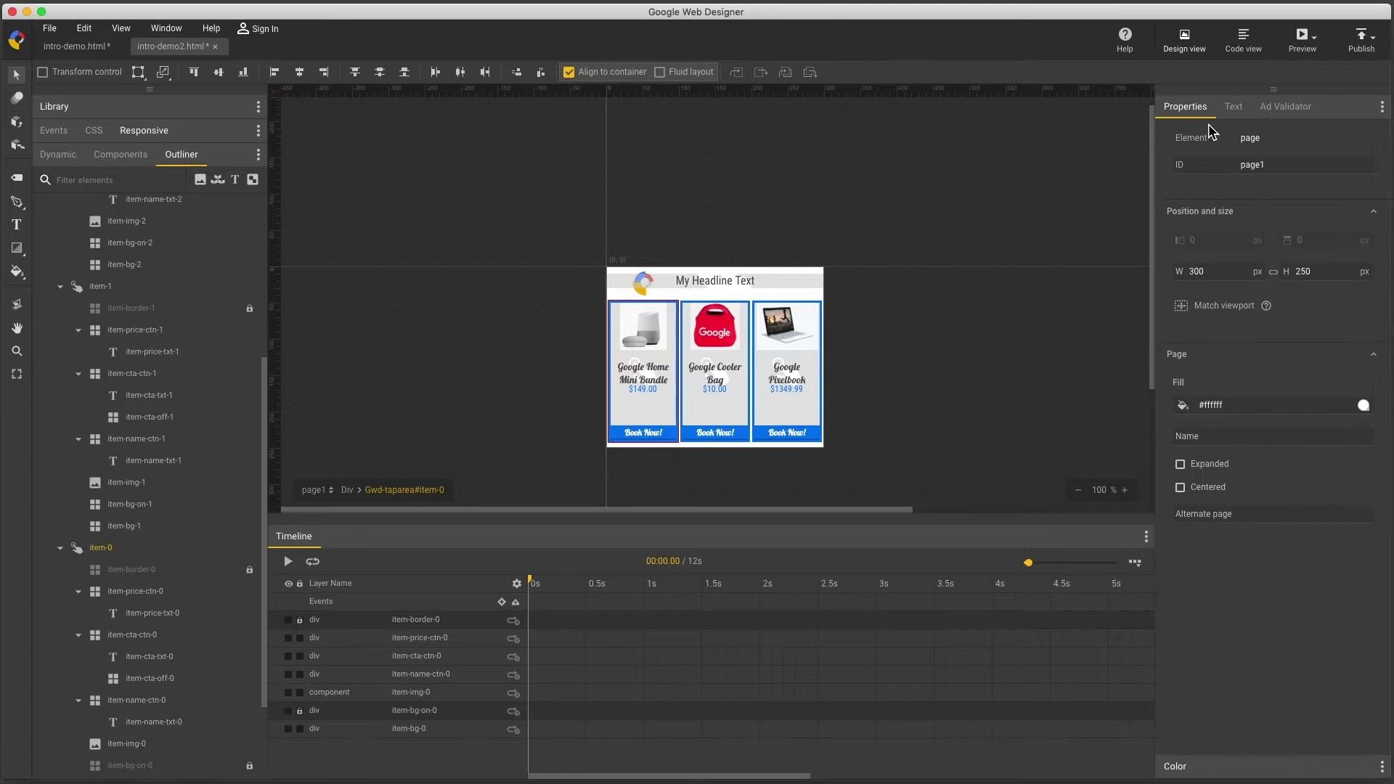
pyautogui.click(1286, 107)
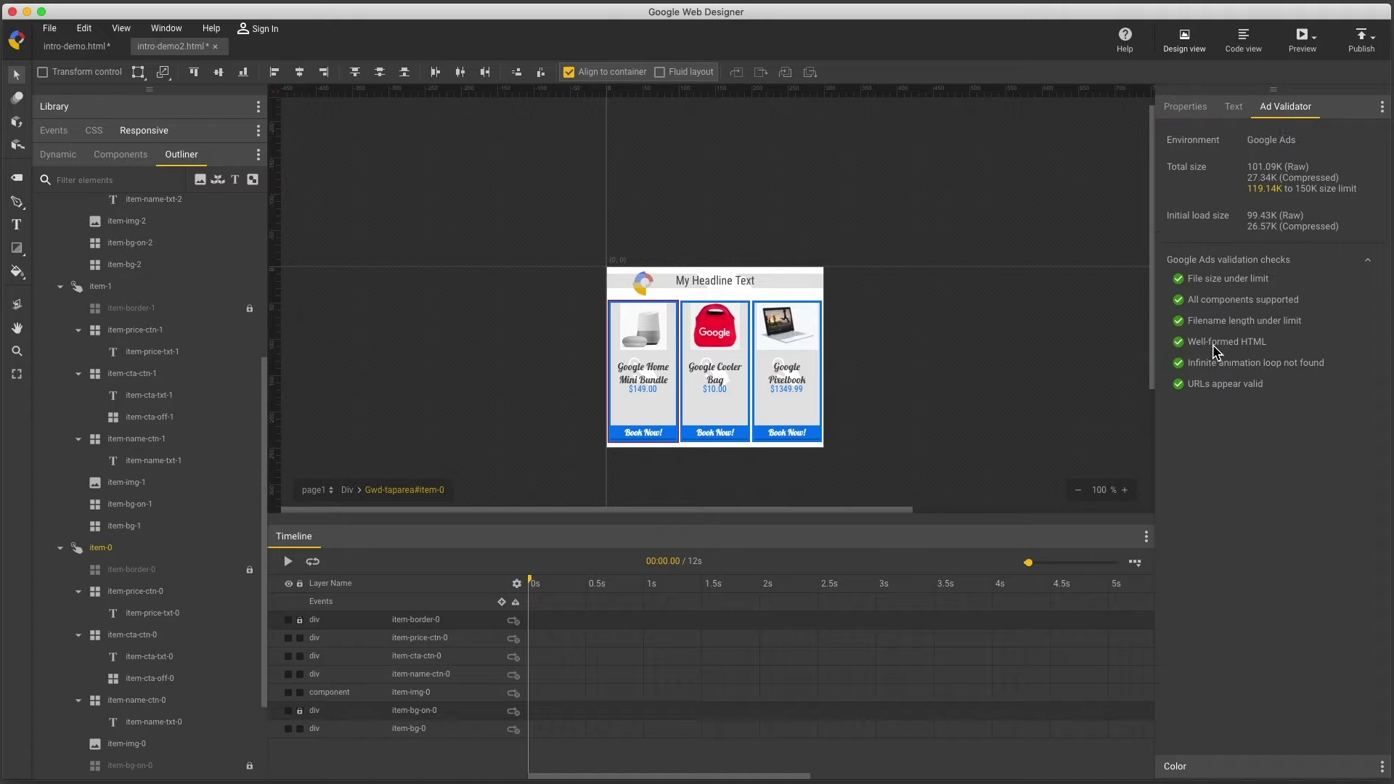
# - Preview the ad in Chrome with only the kents_google_feed sample data selected
pyautogui.click(1302, 42)
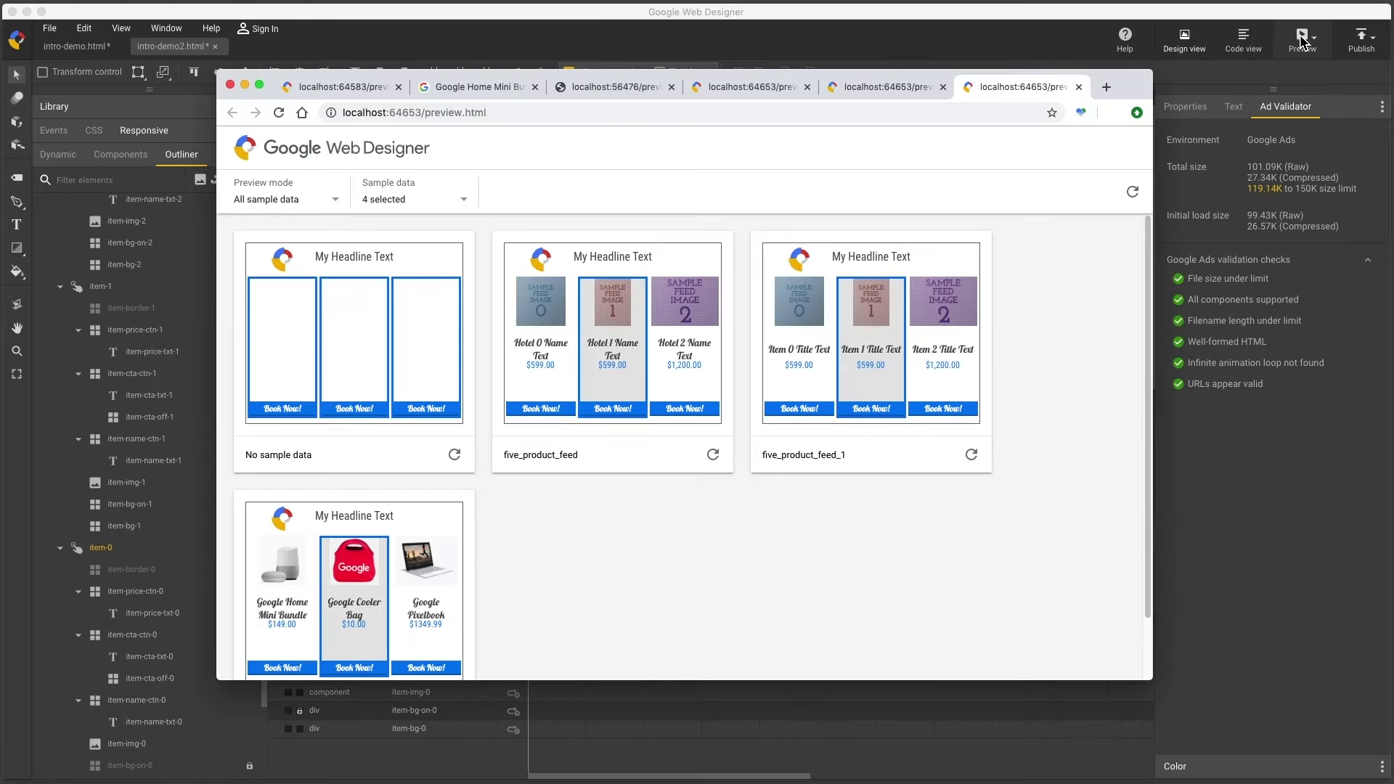
pyautogui.click(470, 208)
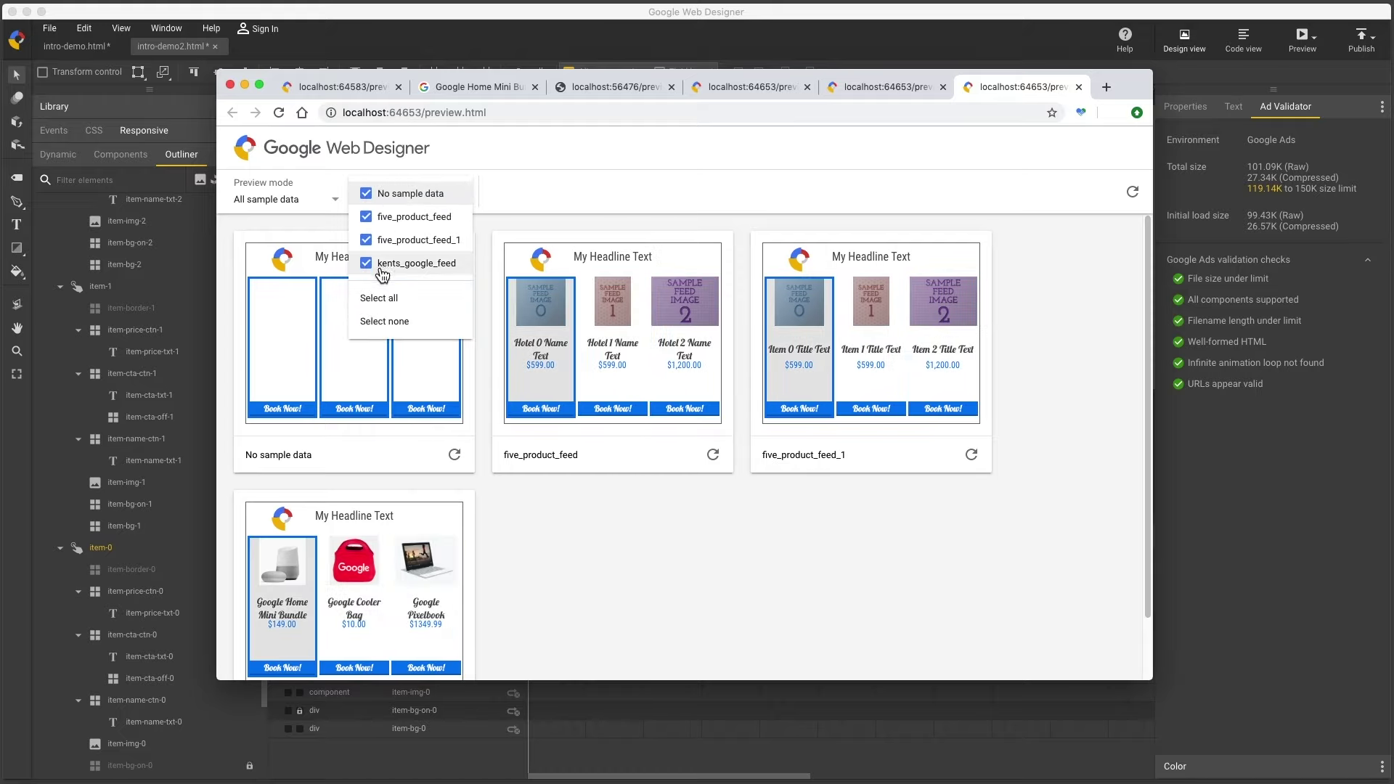
pyautogui.click(373, 321)
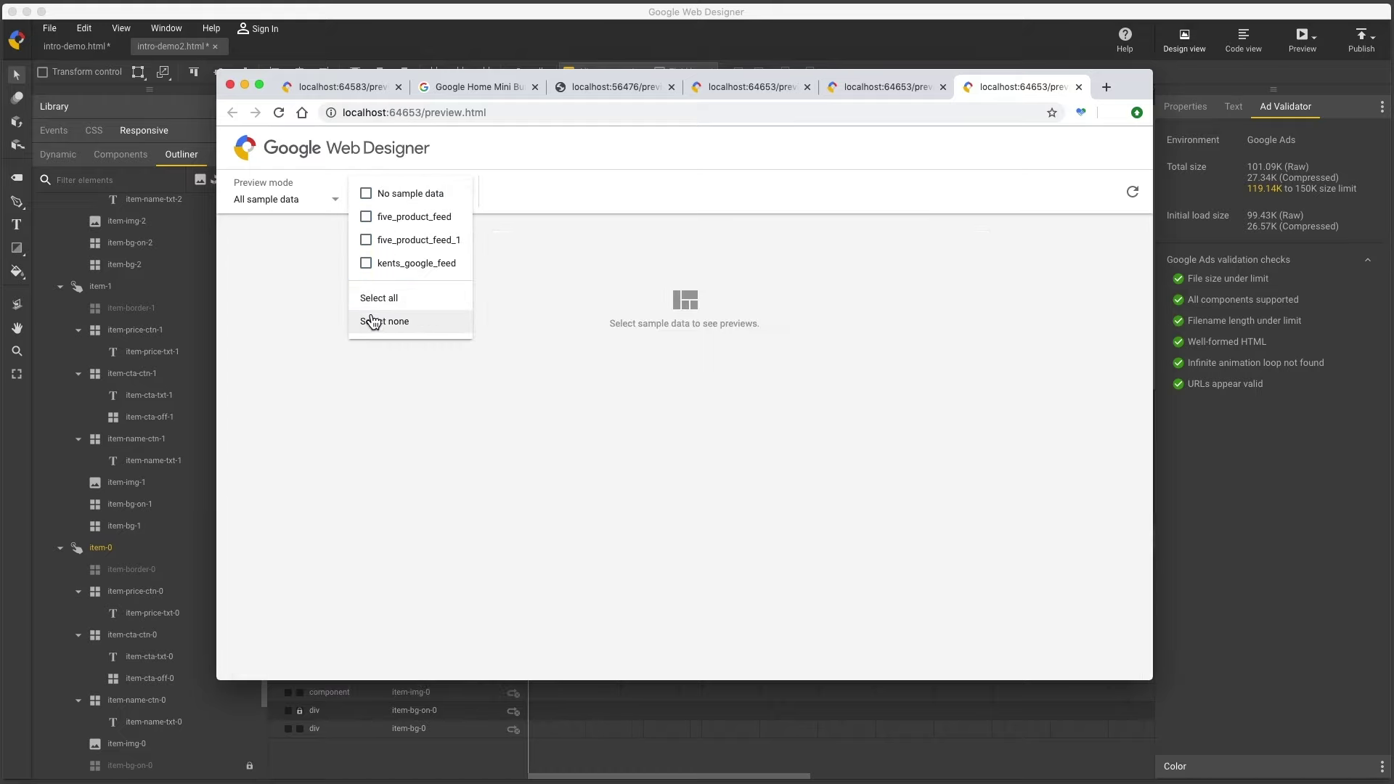
pyautogui.click(367, 264)
pyautogui.click(548, 192)
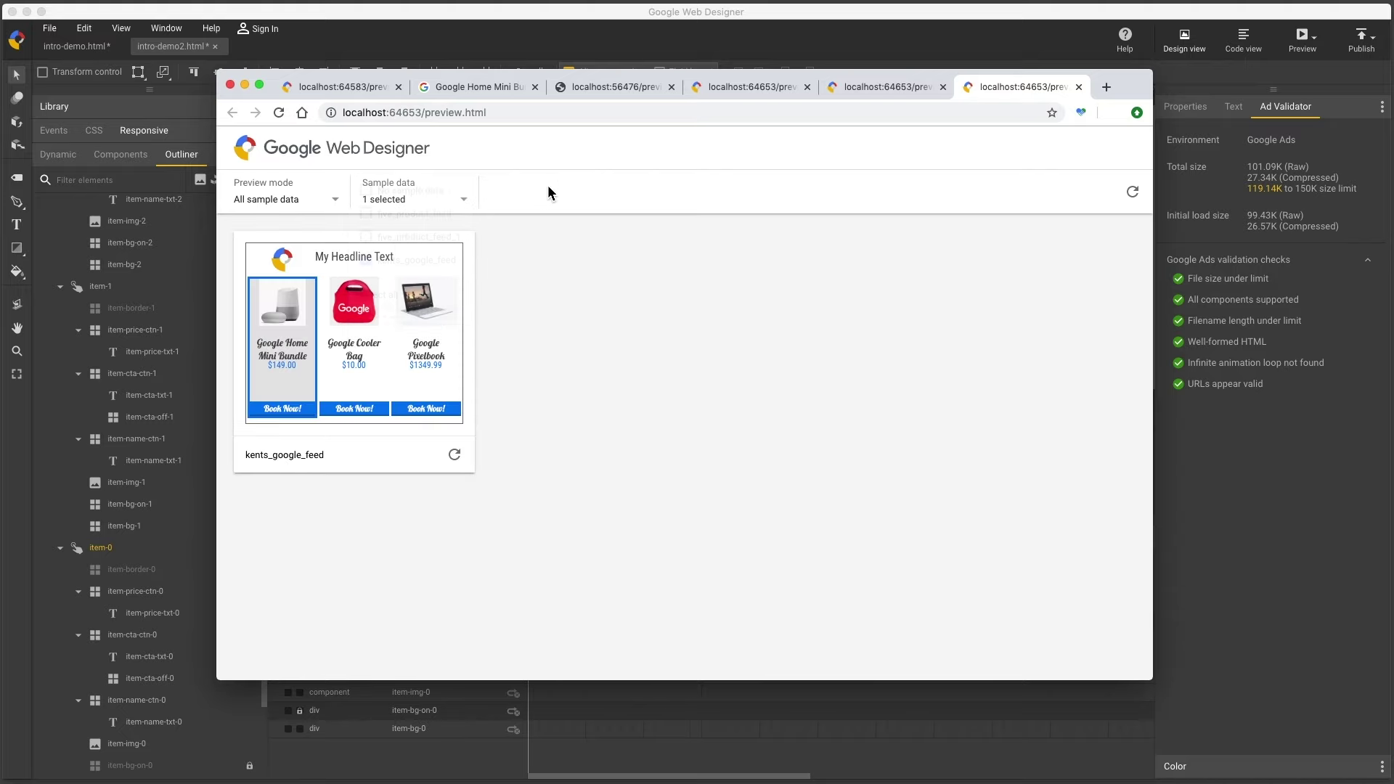
# - In a cleared DevTools Console, reload the card and confirm the Pixelbook click logs its exit
pyautogui.press('alt+super+j')
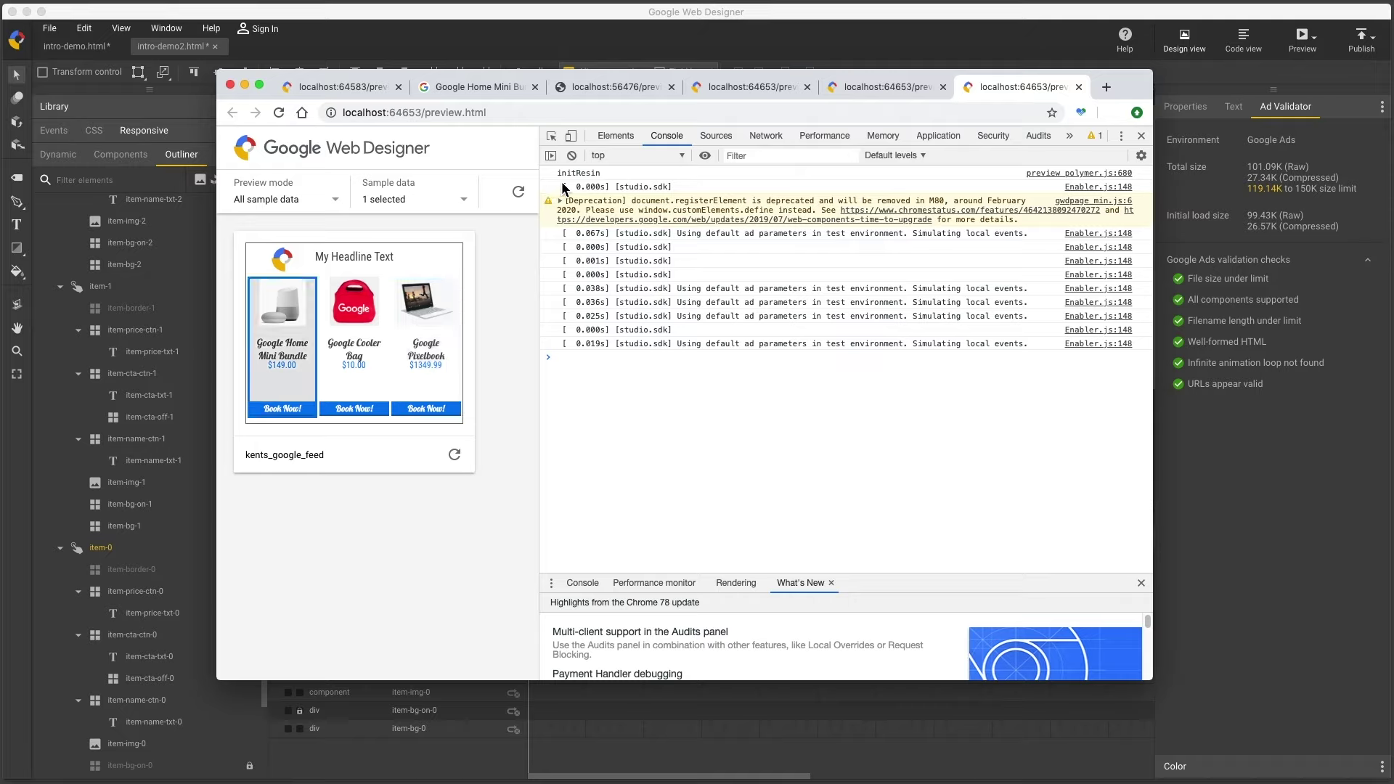
pyautogui.click(572, 156)
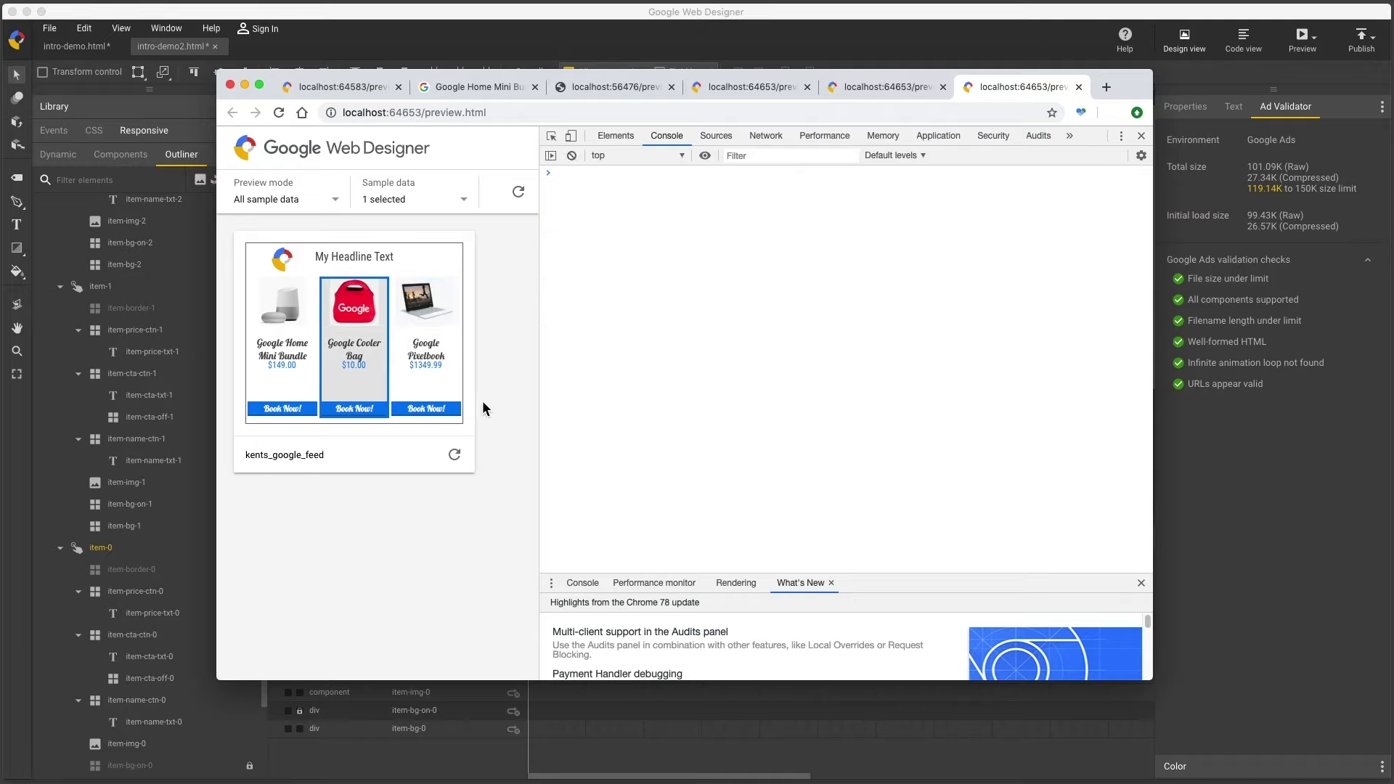
pyautogui.click(455, 455)
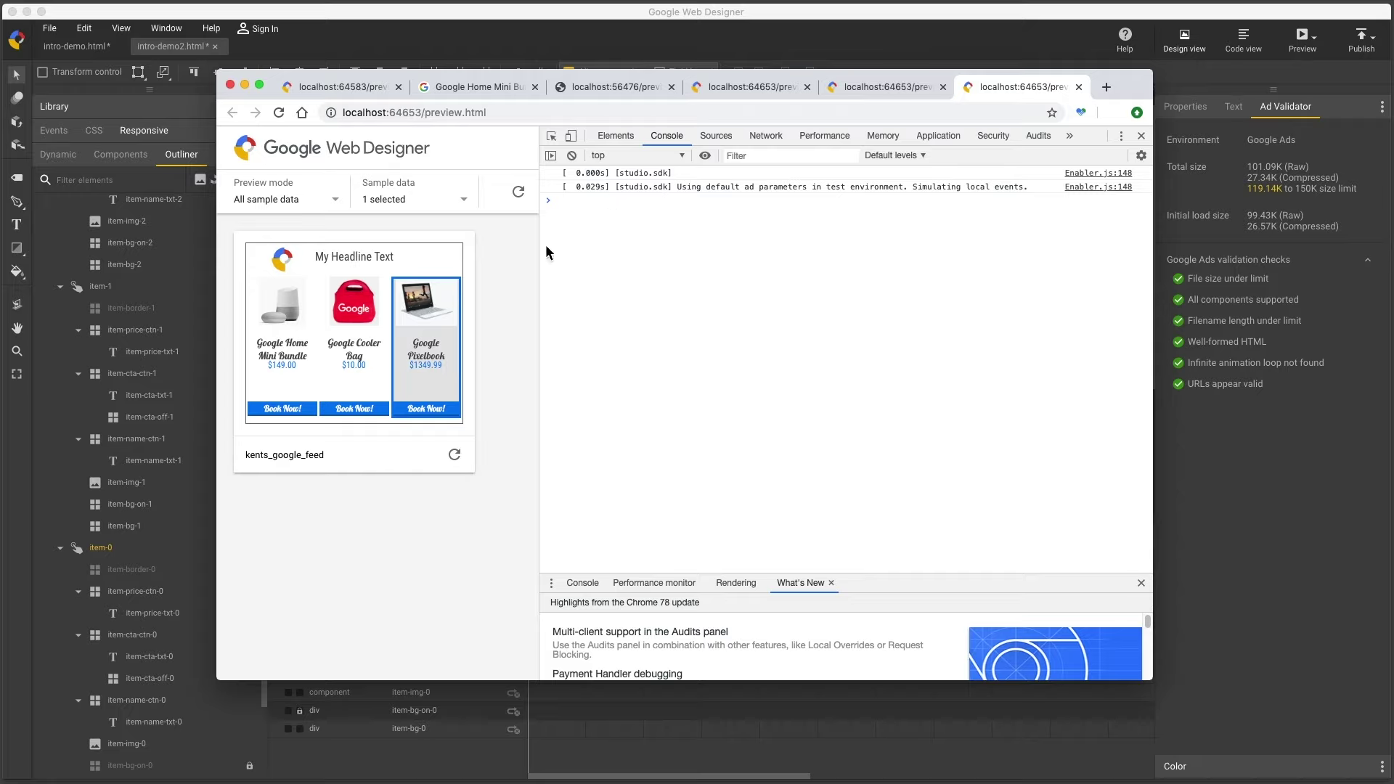
pyautogui.click(429, 328)
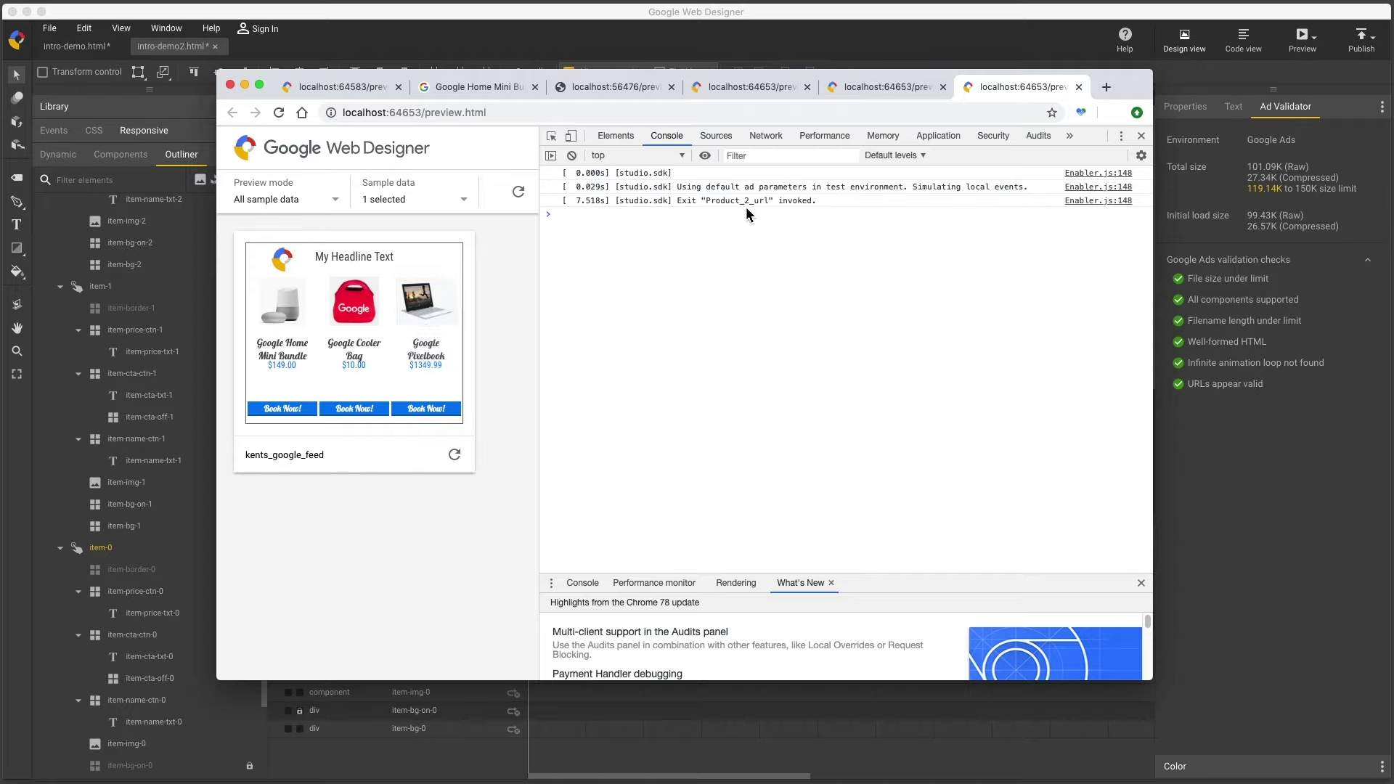
pyautogui.click(842, 19)
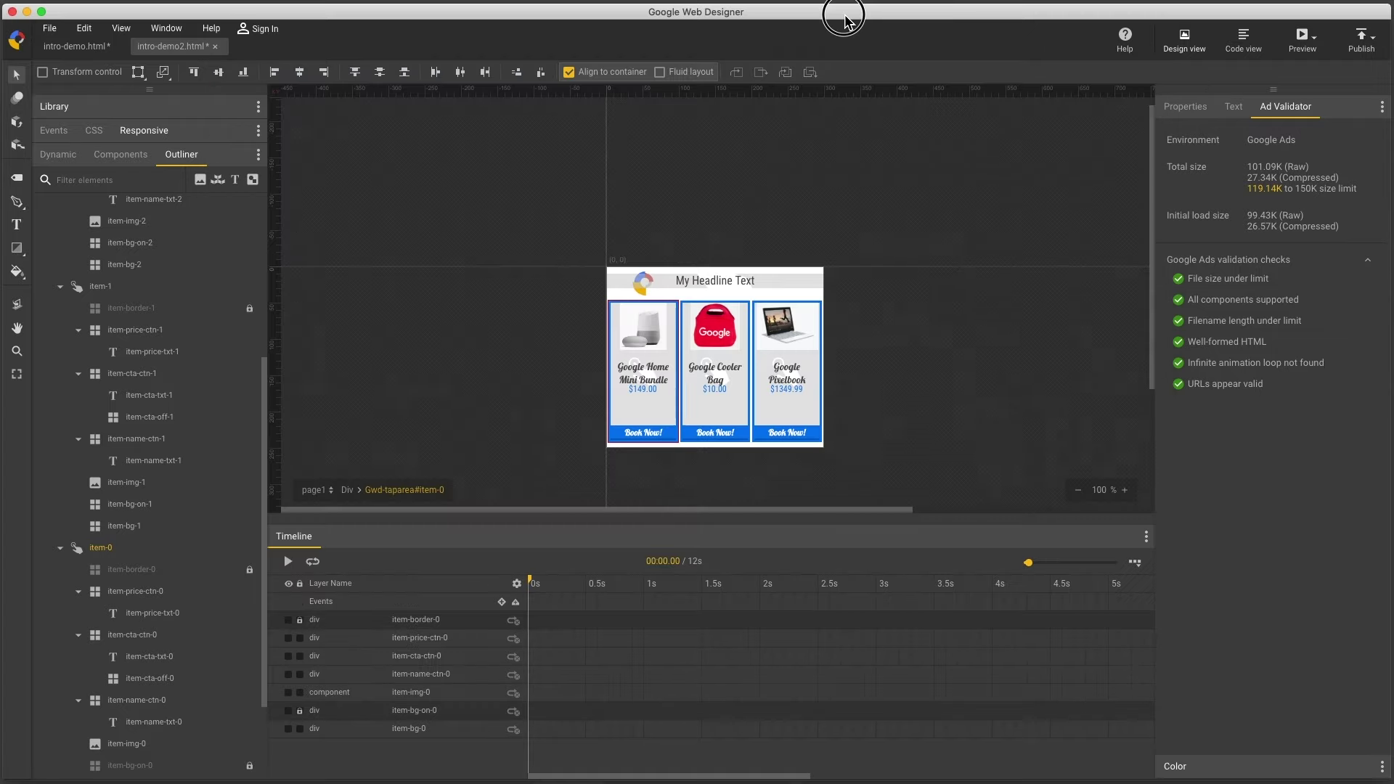
# - Publish the ad locally as intro-demo2 with Create Zip checked
pyautogui.click(1362, 44)
pyautogui.click(1266, 84)
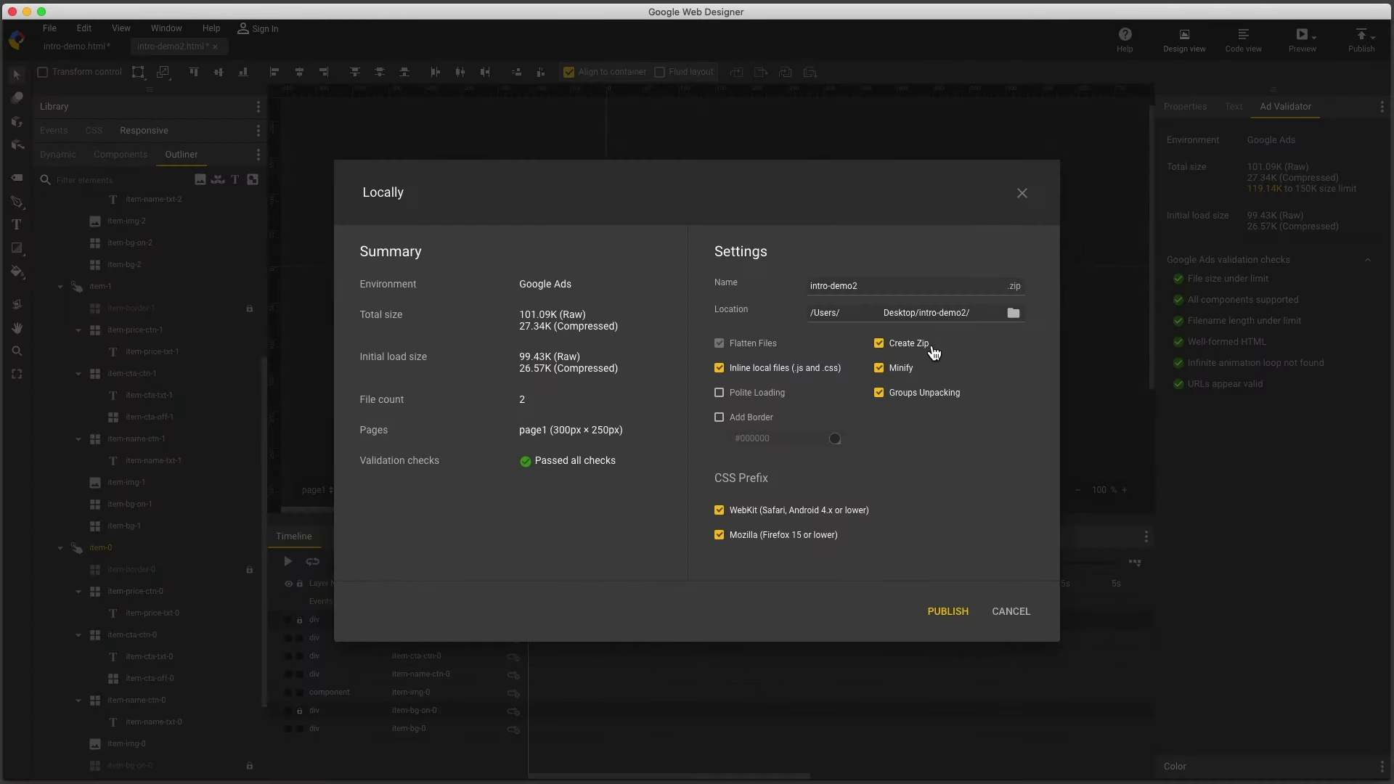
pyautogui.click(952, 619)
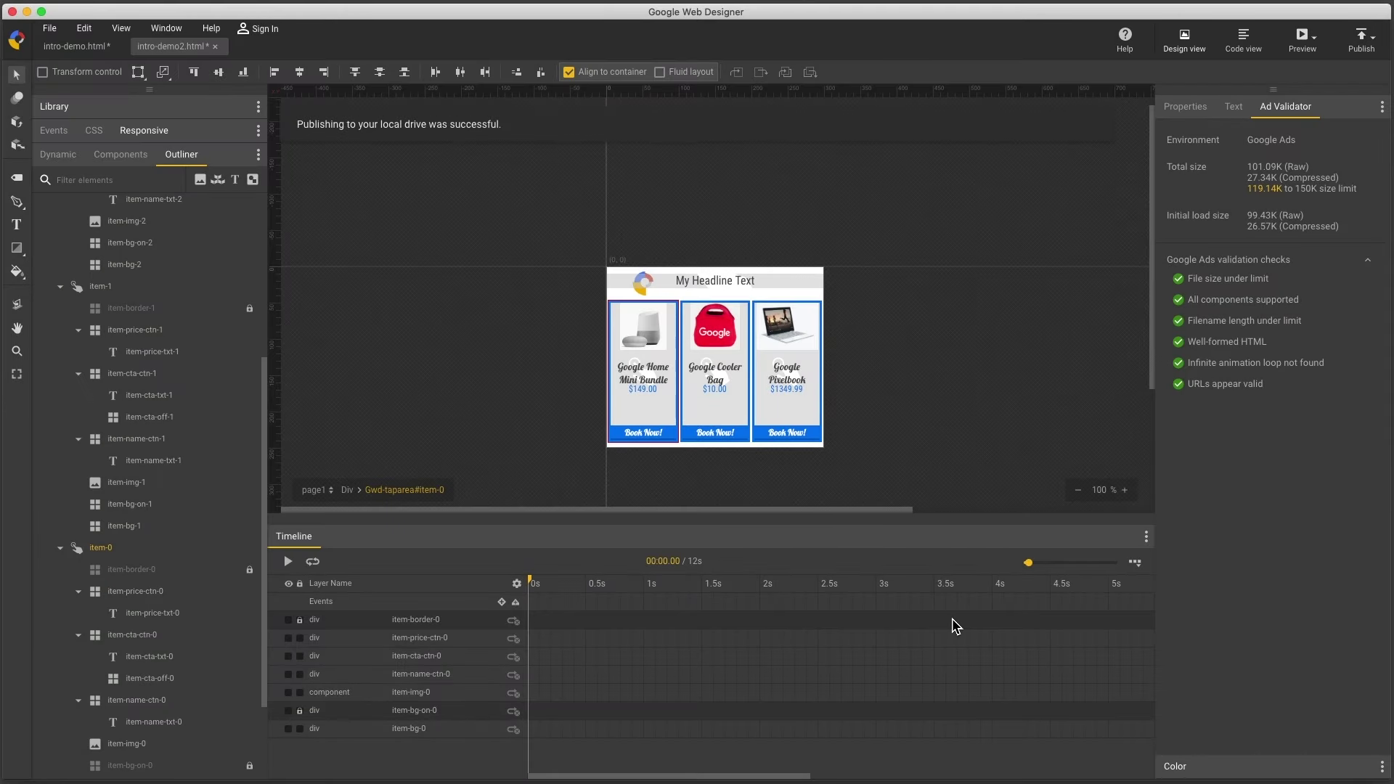
# - Switch to the Chrome window showing the Google Ads preview of the ad
pyautogui.press('super+Tab')
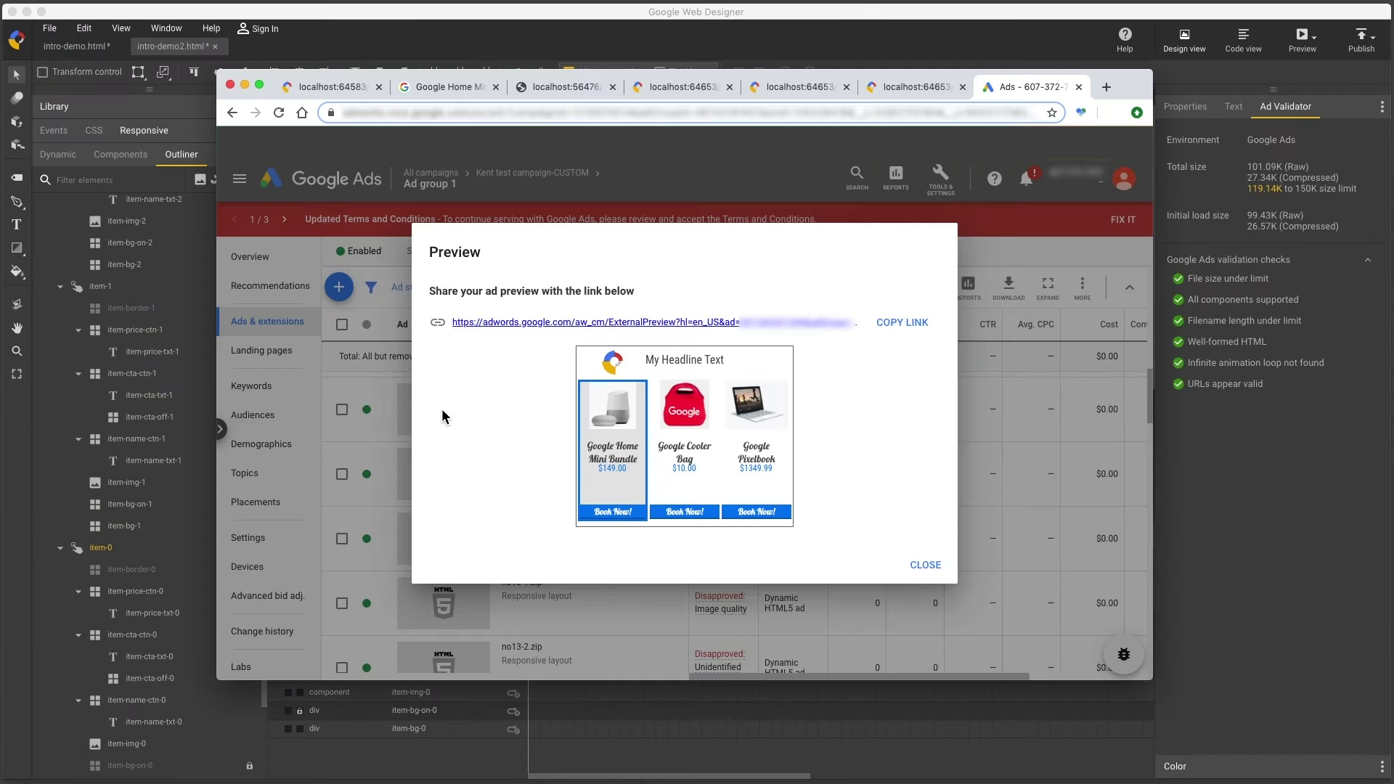